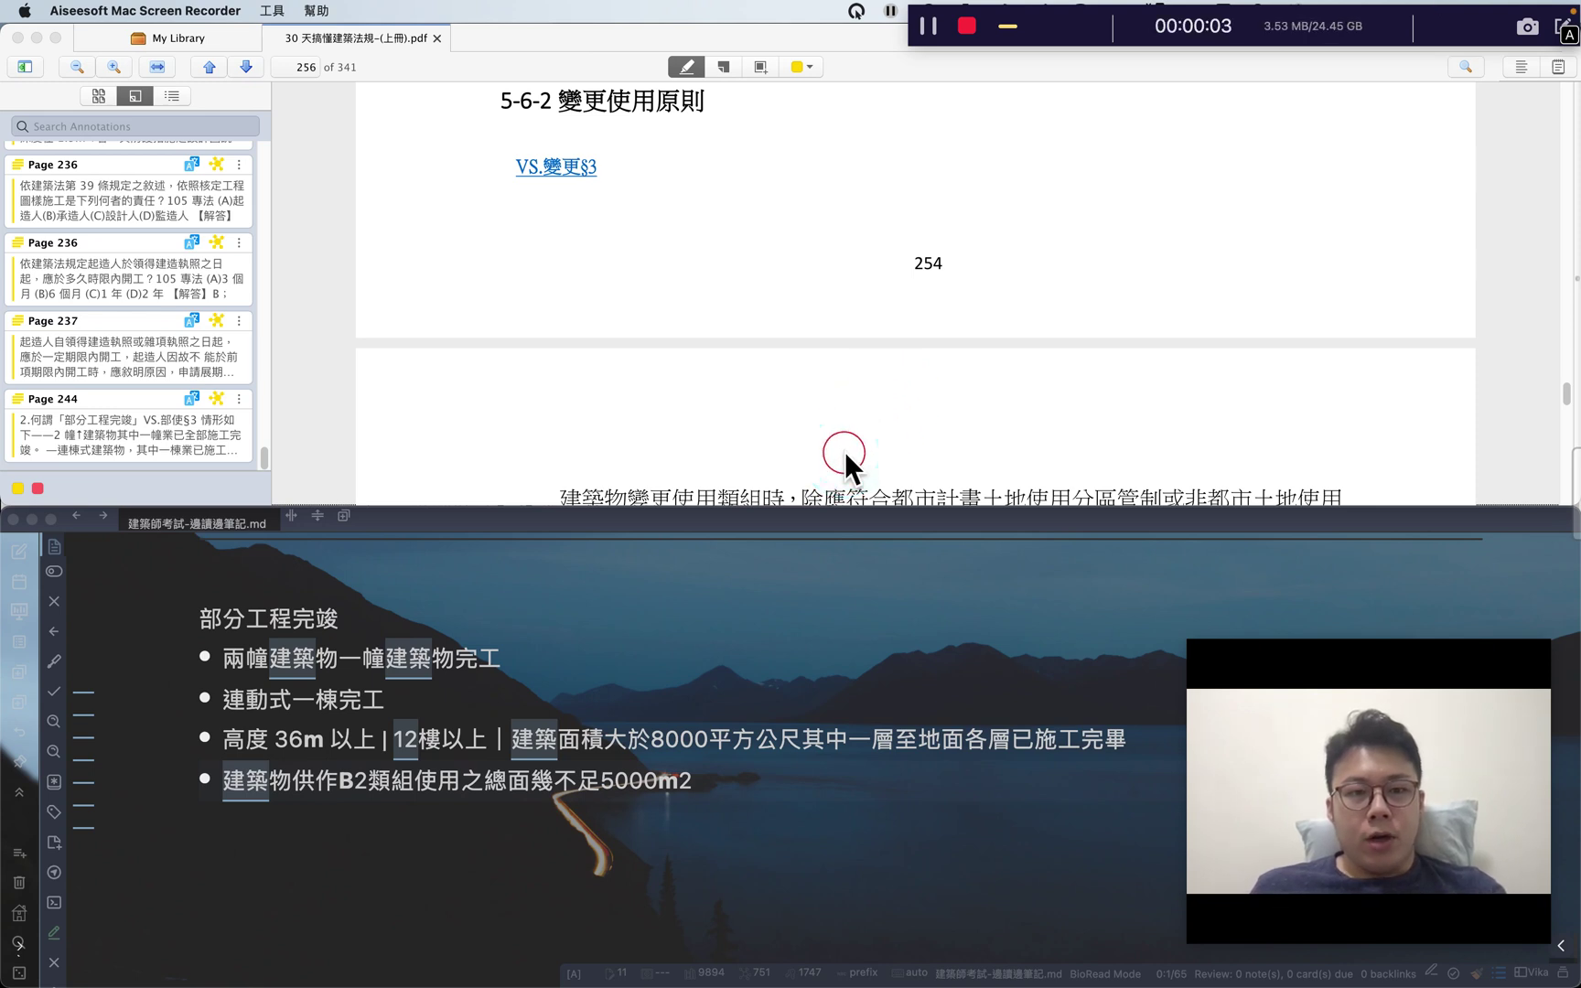
Step: Read section 5-6-2 變更使用原則 and the first rows of table 5-1 變更使用原則表 in the PDF
{"action": "scroll", "coordinate": [846, 452], "scroll_direction": "down", "scroll_amount": 1}
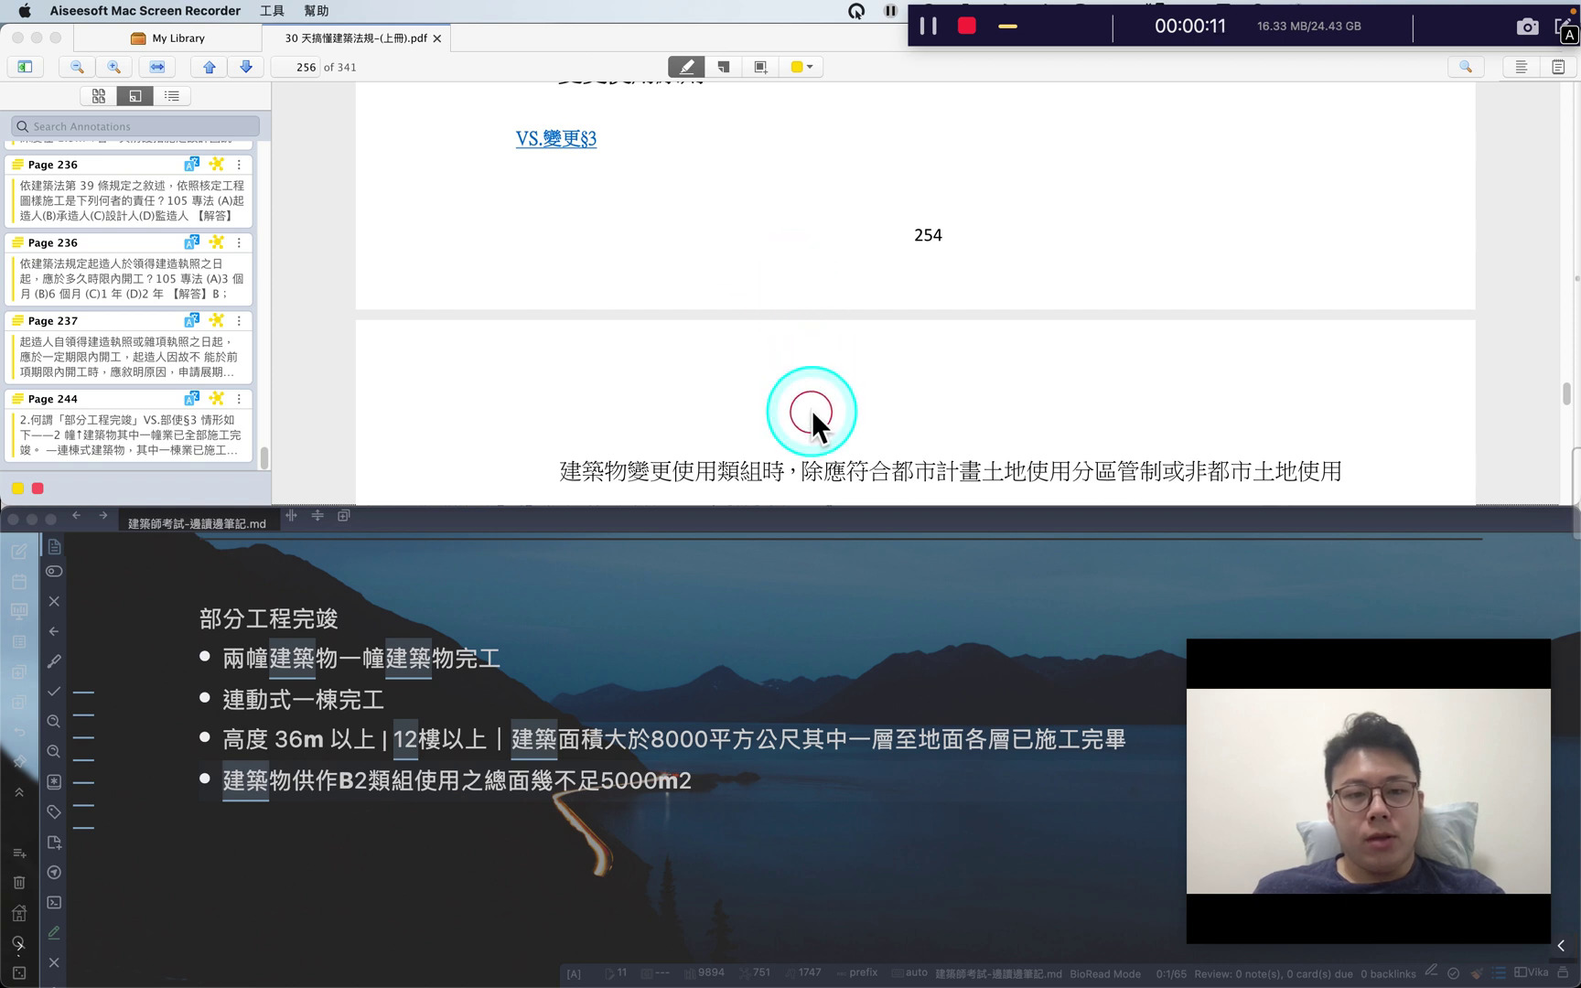
{"action": "scroll", "coordinate": [812, 409], "scroll_direction": "up", "scroll_amount": 1}
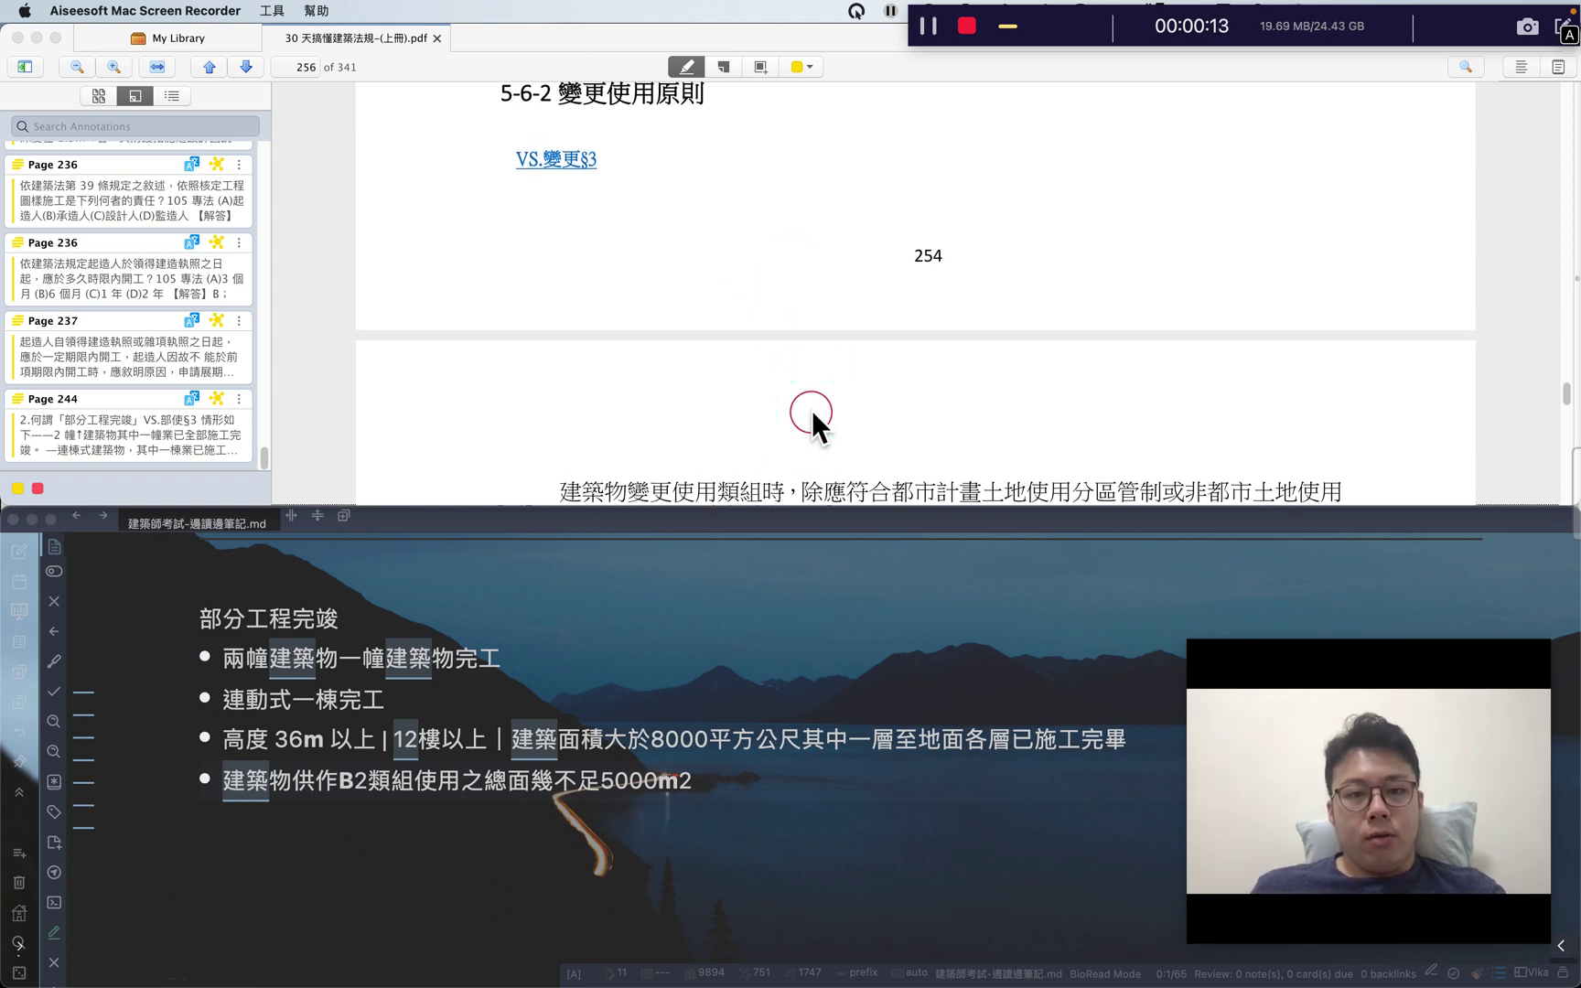
{"action": "scroll", "coordinate": [811, 410], "scroll_direction": "down", "scroll_amount": 2}
{"action": "scroll", "coordinate": [812, 411], "scroll_direction": "down", "scroll_amount": 3}
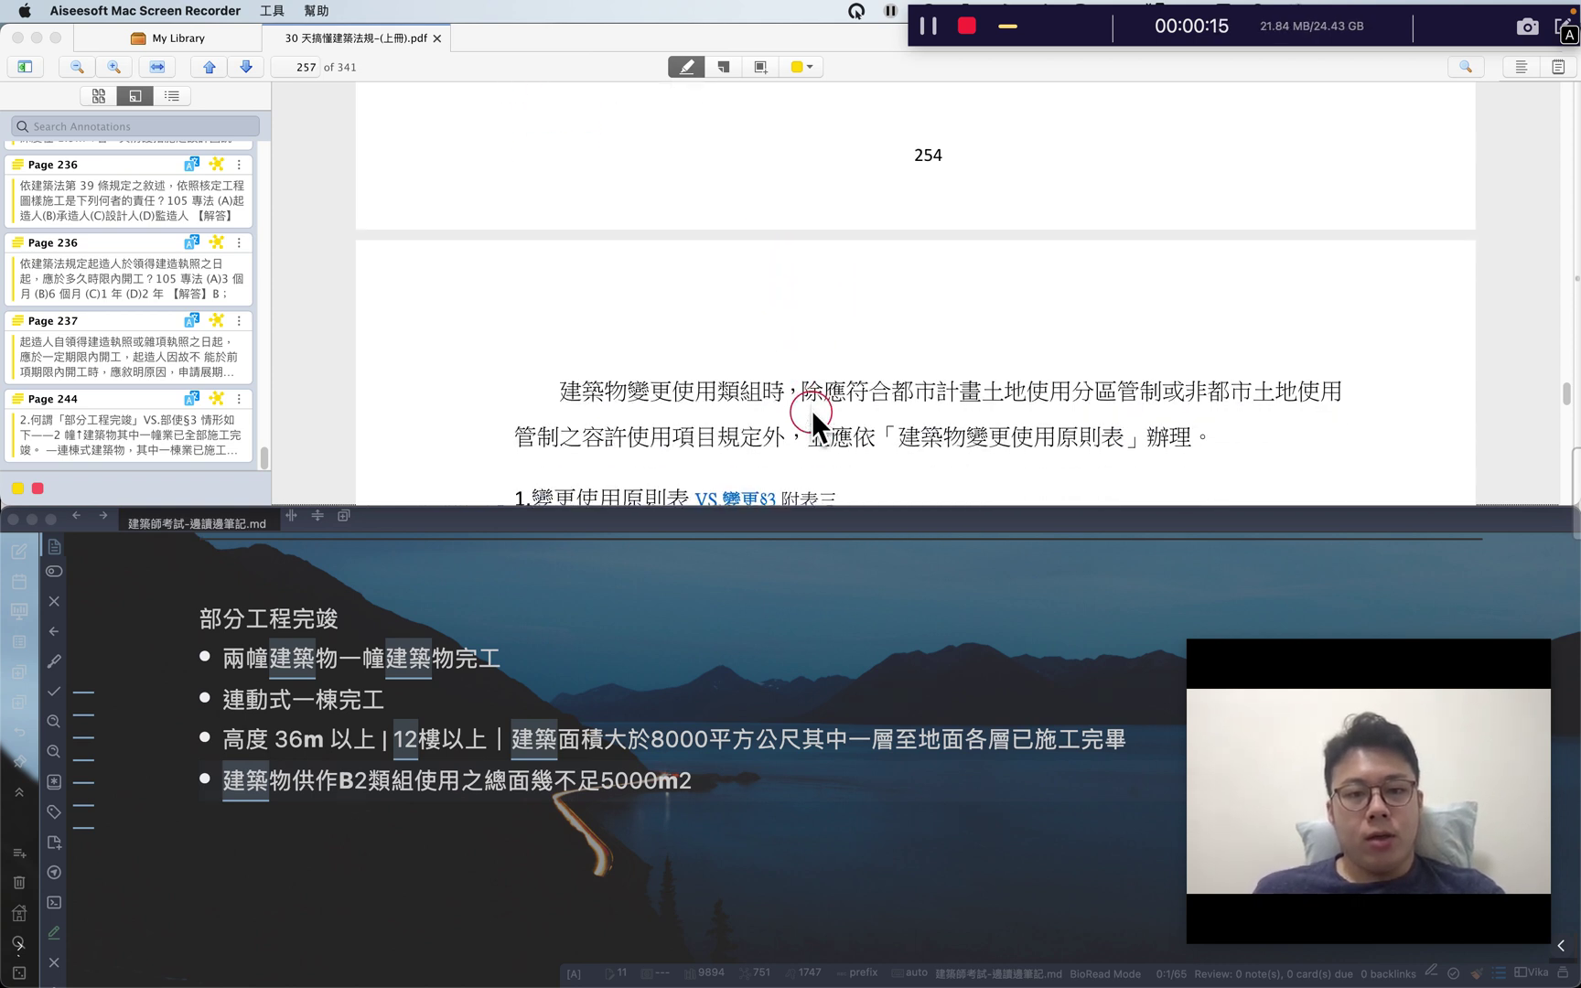
{"action": "scroll", "coordinate": [674, 325], "scroll_direction": "down", "scroll_amount": 2}
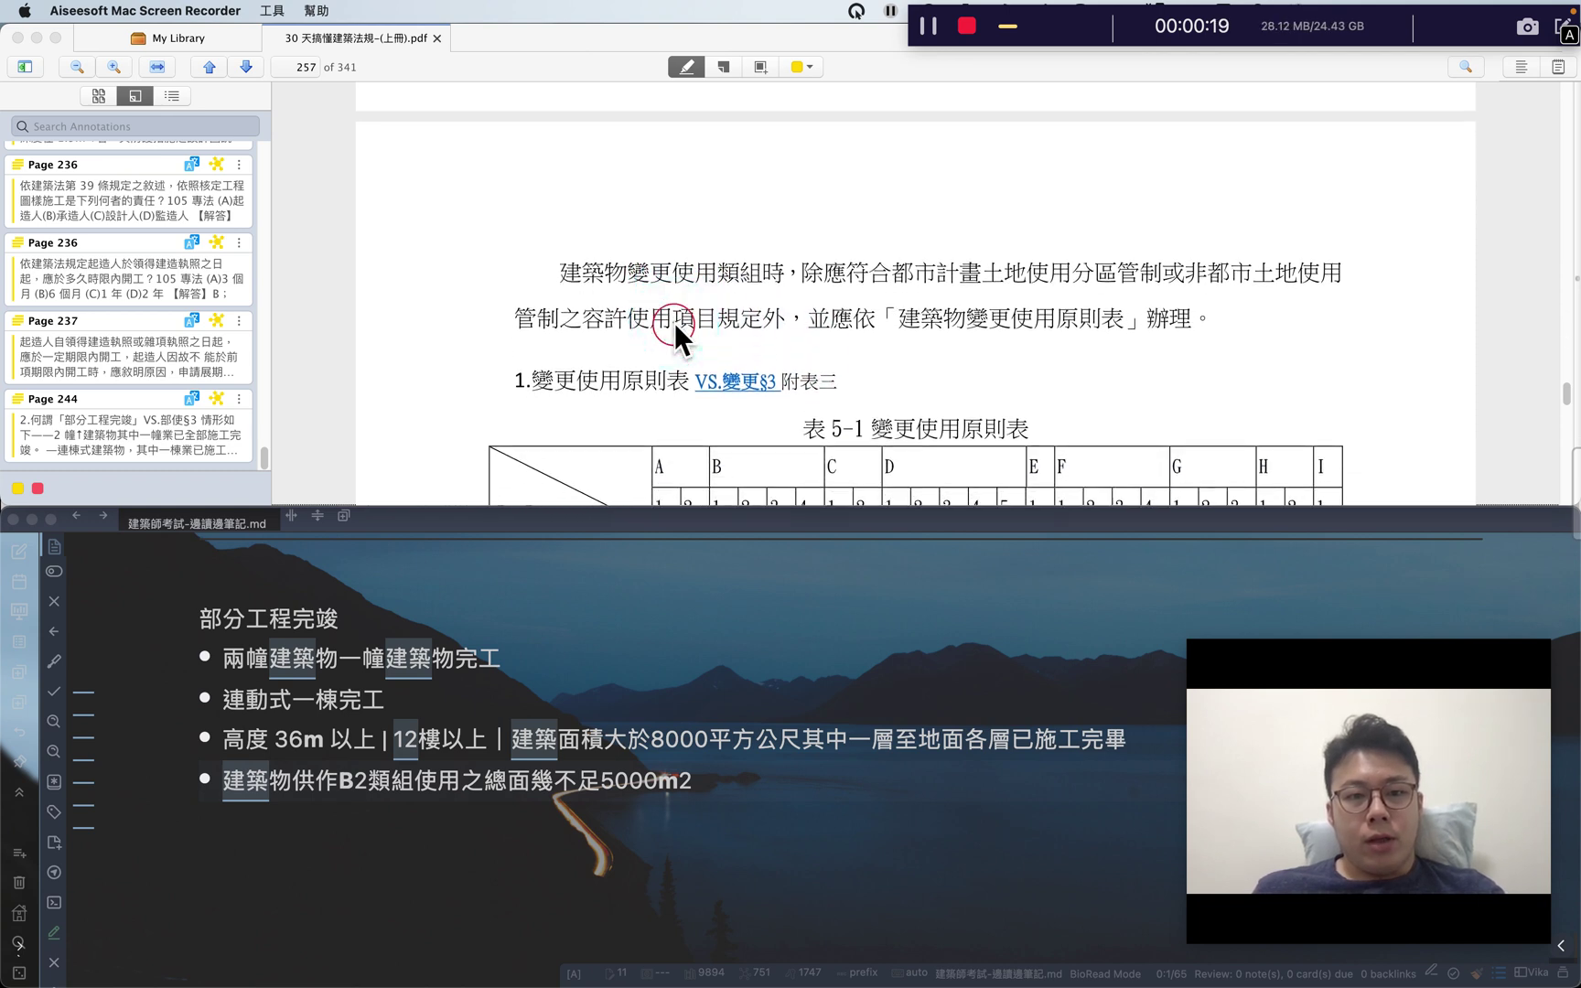
{"action": "scroll", "coordinate": [675, 325], "scroll_direction": "down", "scroll_amount": 1}
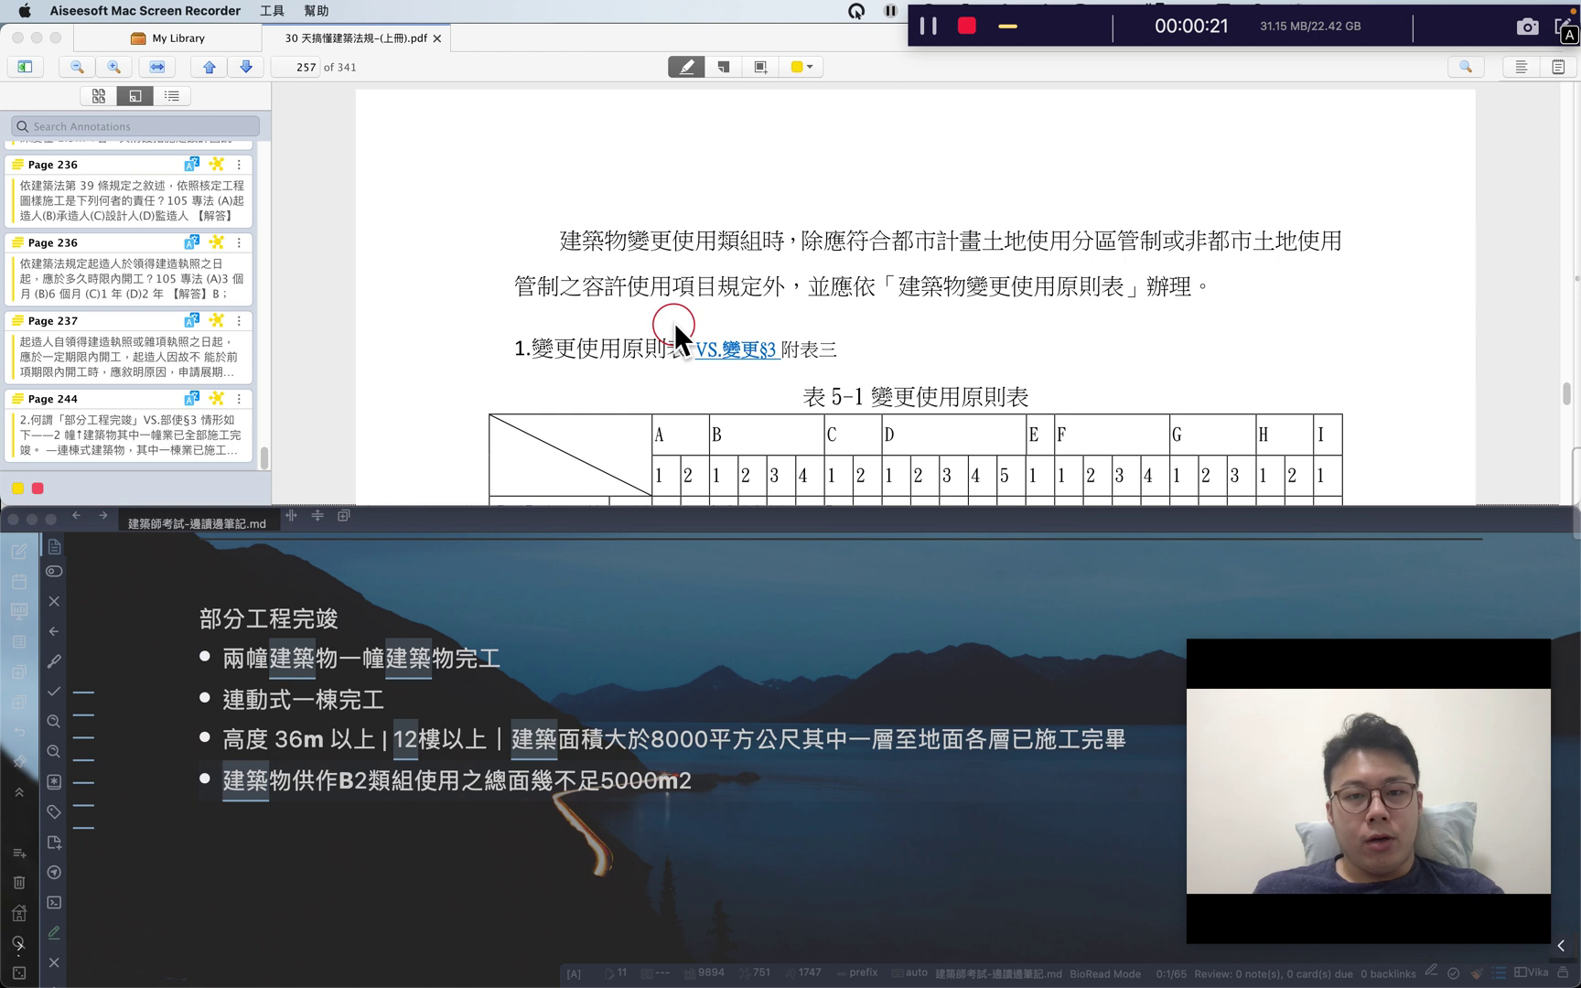
{"action": "scroll", "coordinate": [674, 325], "scroll_direction": "down", "scroll_amount": 1}
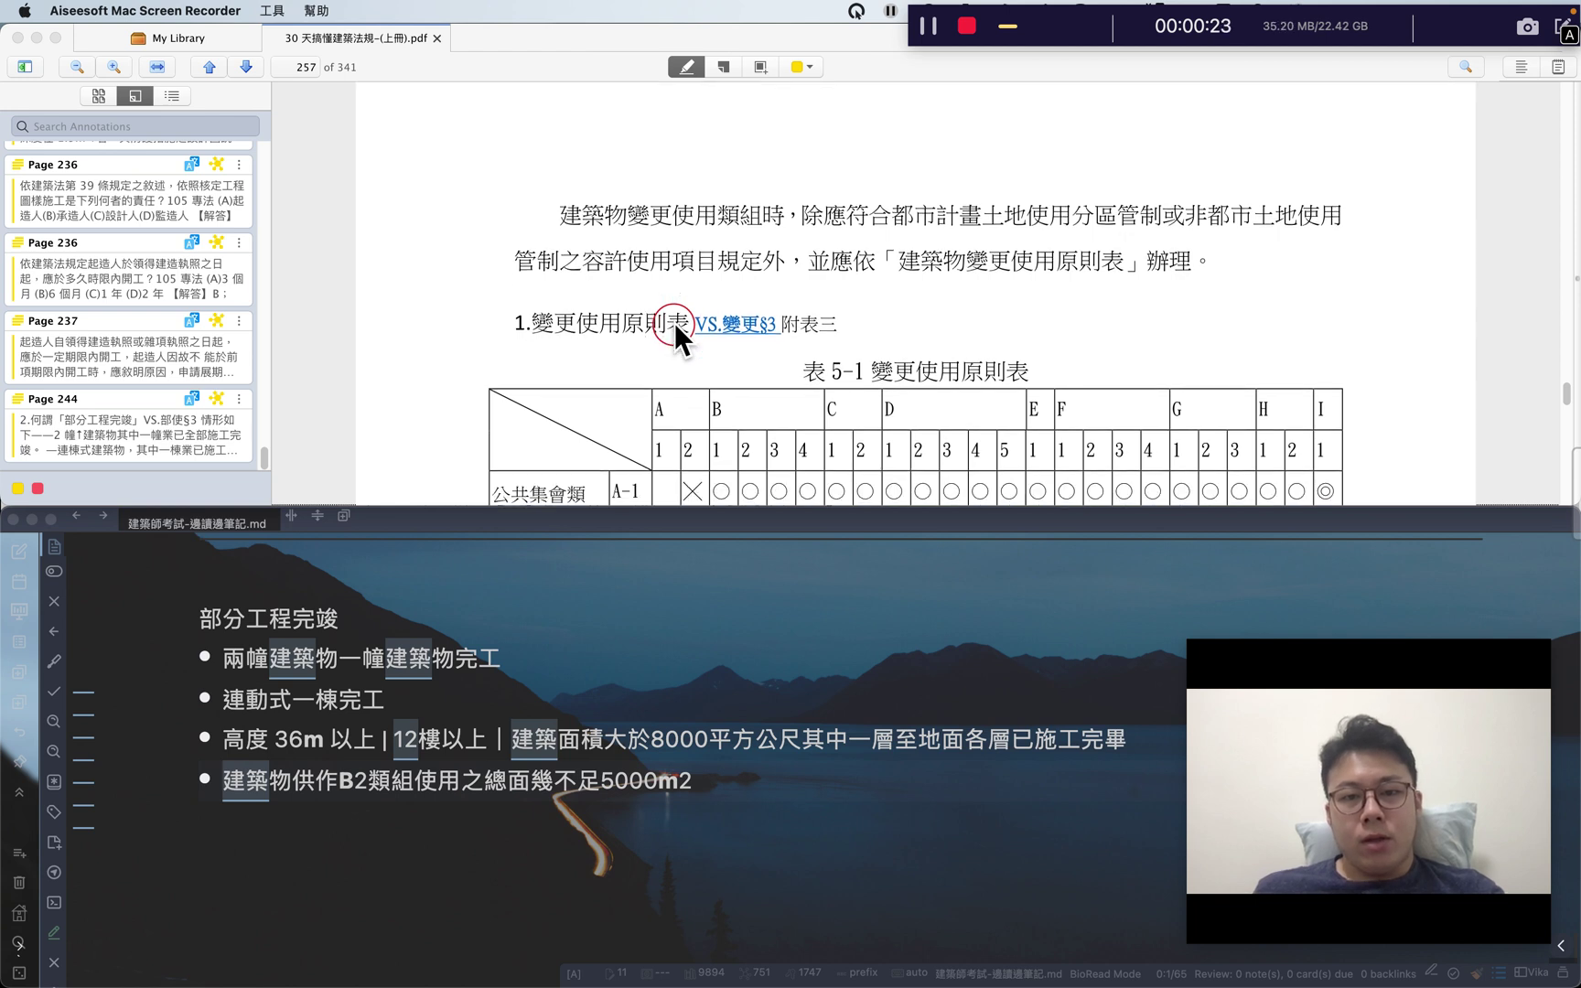
{"action": "scroll", "coordinate": [675, 323], "scroll_direction": "down", "scroll_amount": 1}
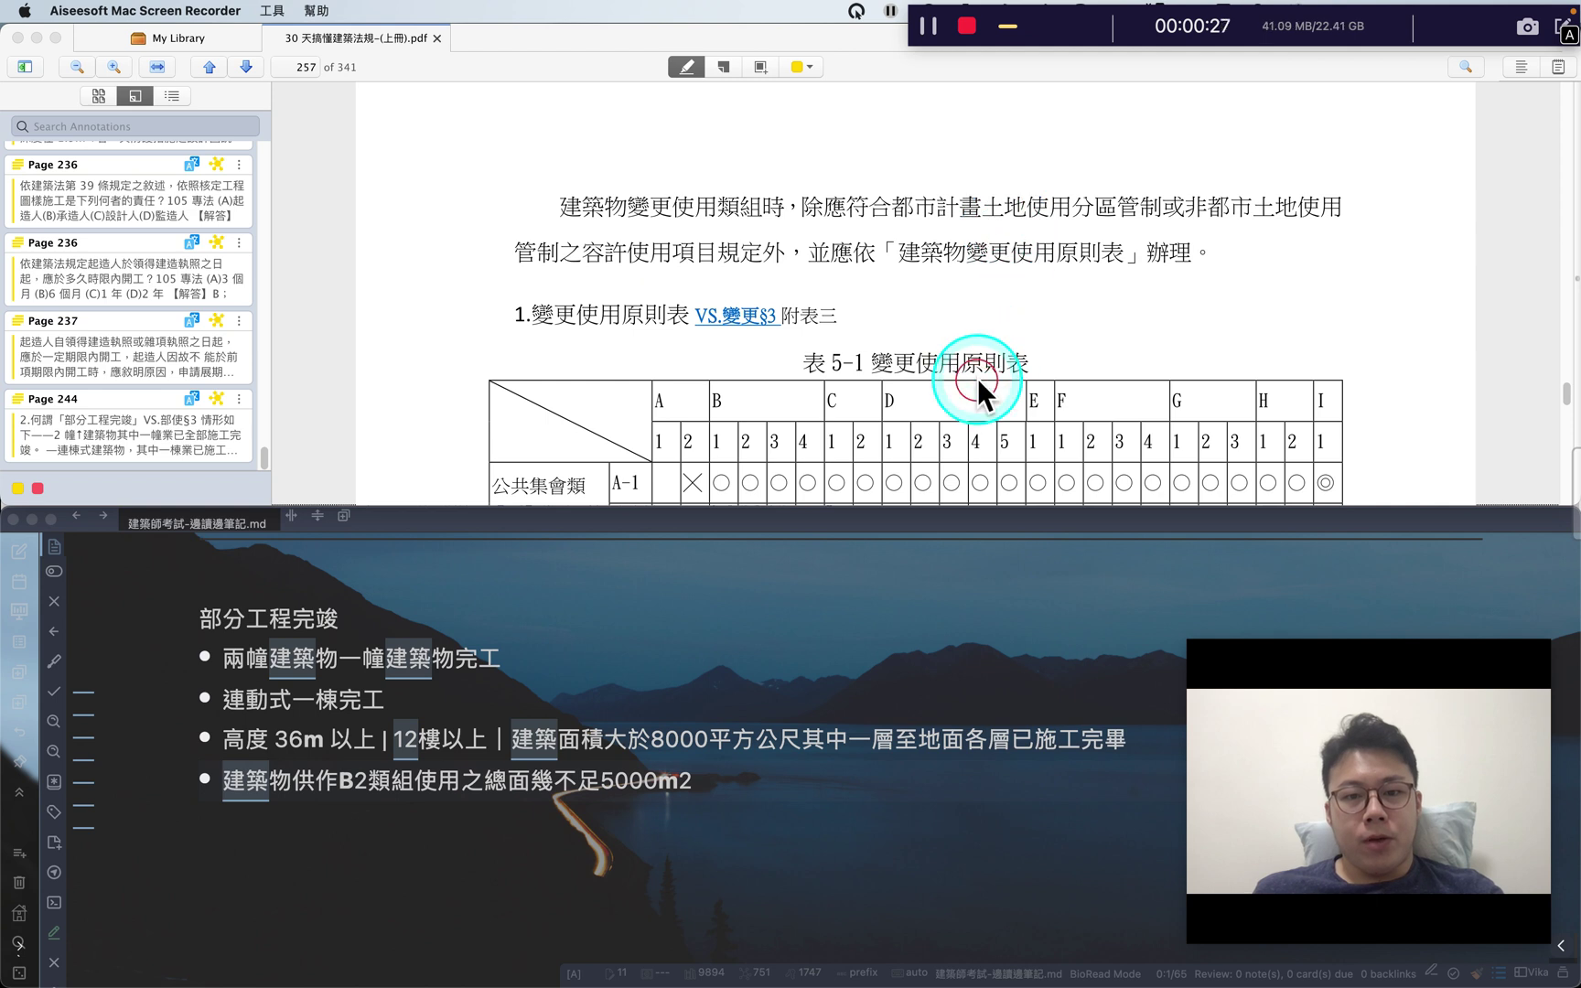
{"action": "scroll", "coordinate": [977, 377], "scroll_direction": "down", "scroll_amount": 1}
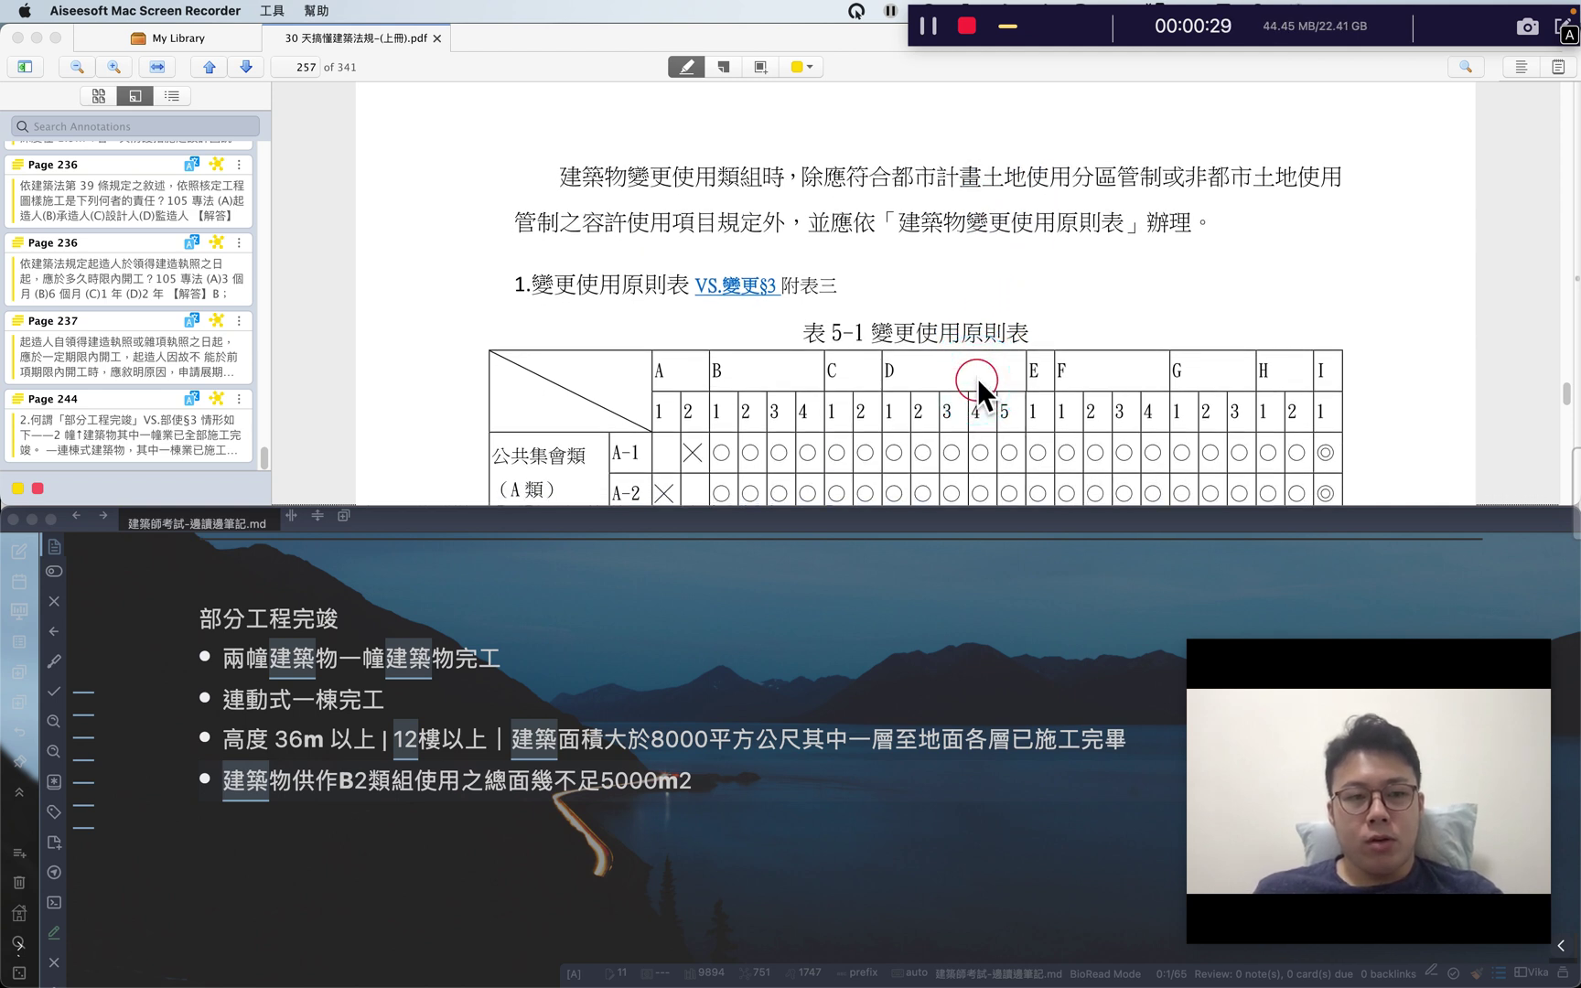
{"action": "scroll", "coordinate": [977, 378], "scroll_direction": "down", "scroll_amount": 1}
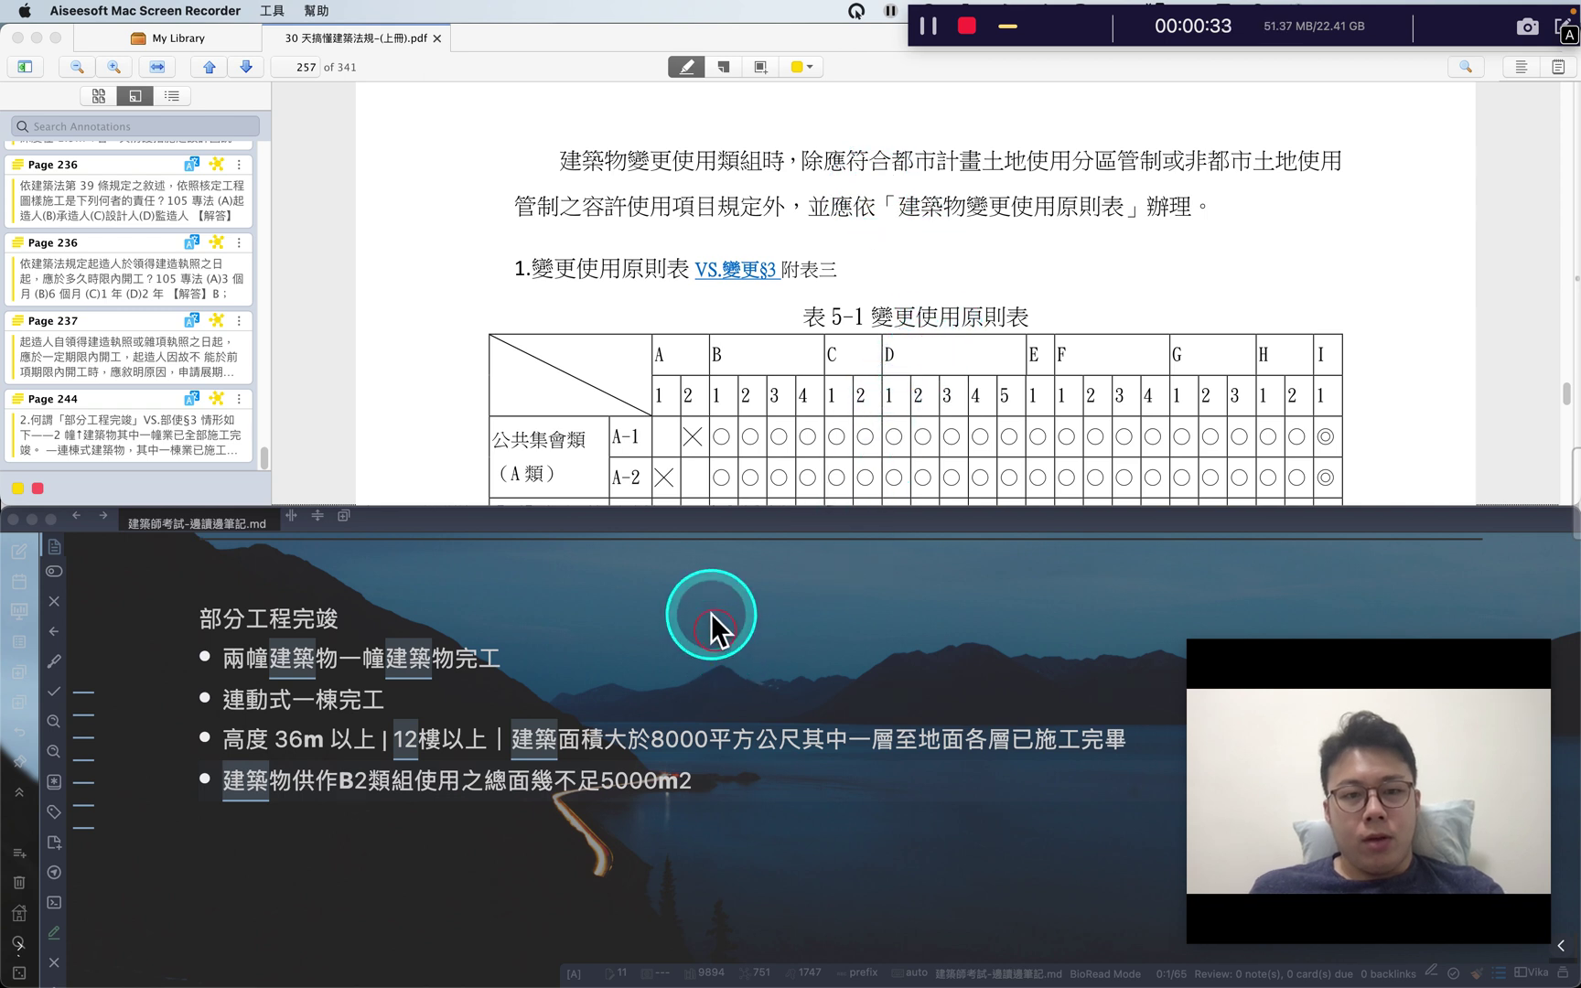
{"action": "left_click", "coordinate": [887, 183]}
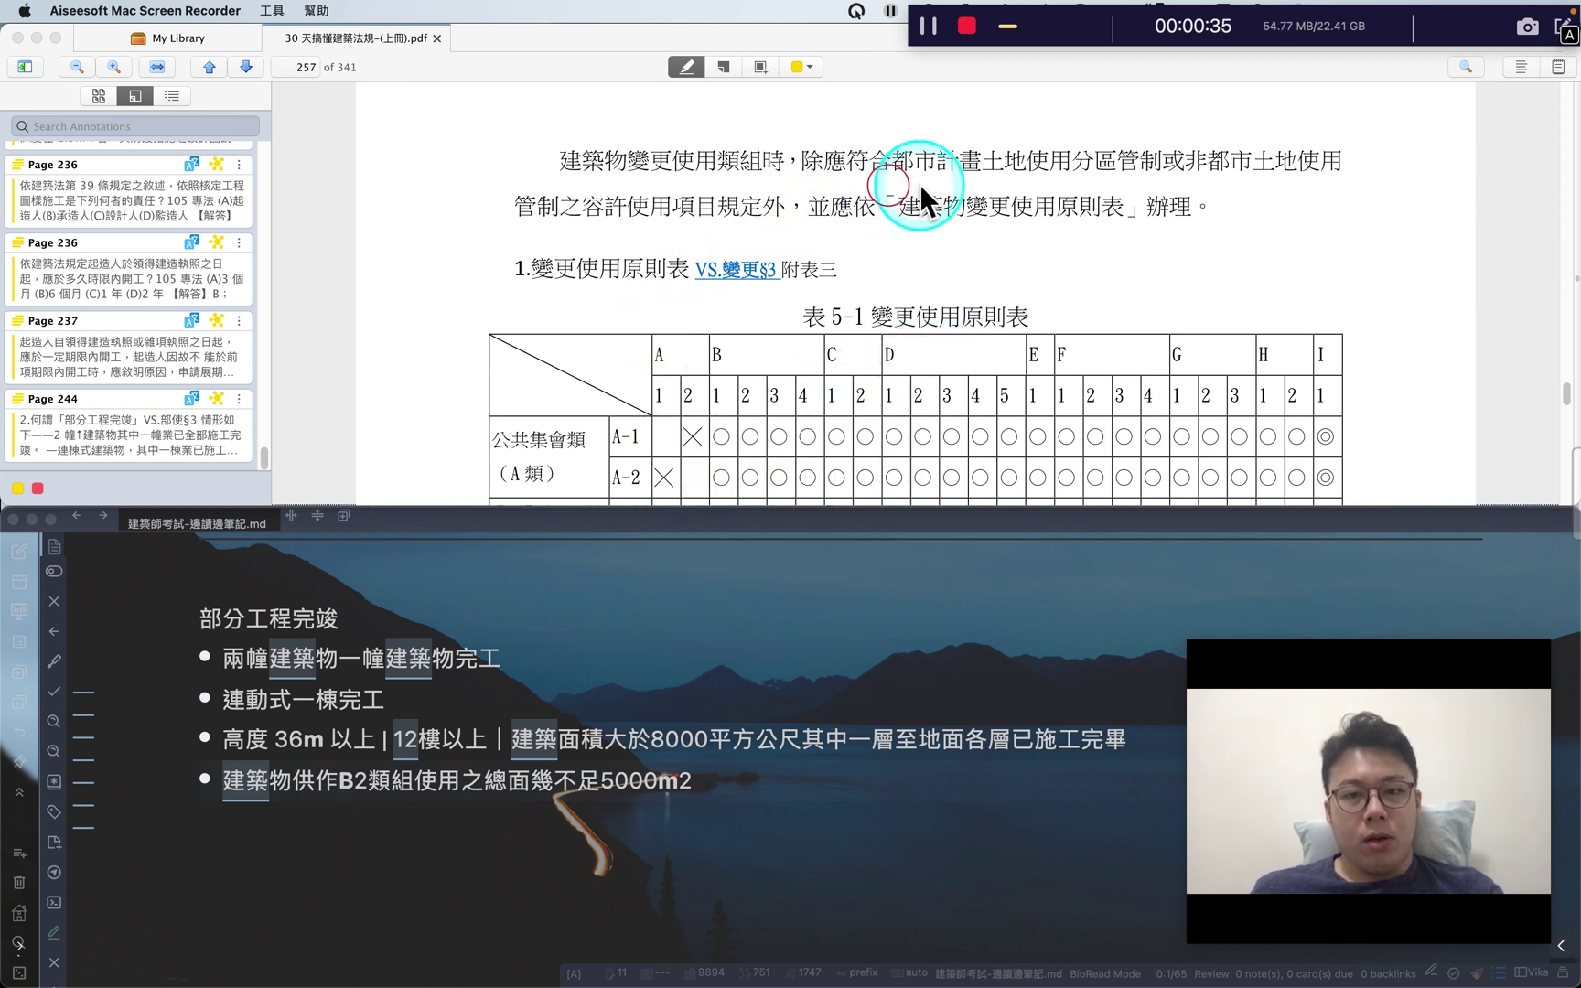
{"action": "scroll", "coordinate": [915, 426], "scroll_direction": "down", "scroll_amount": 1}
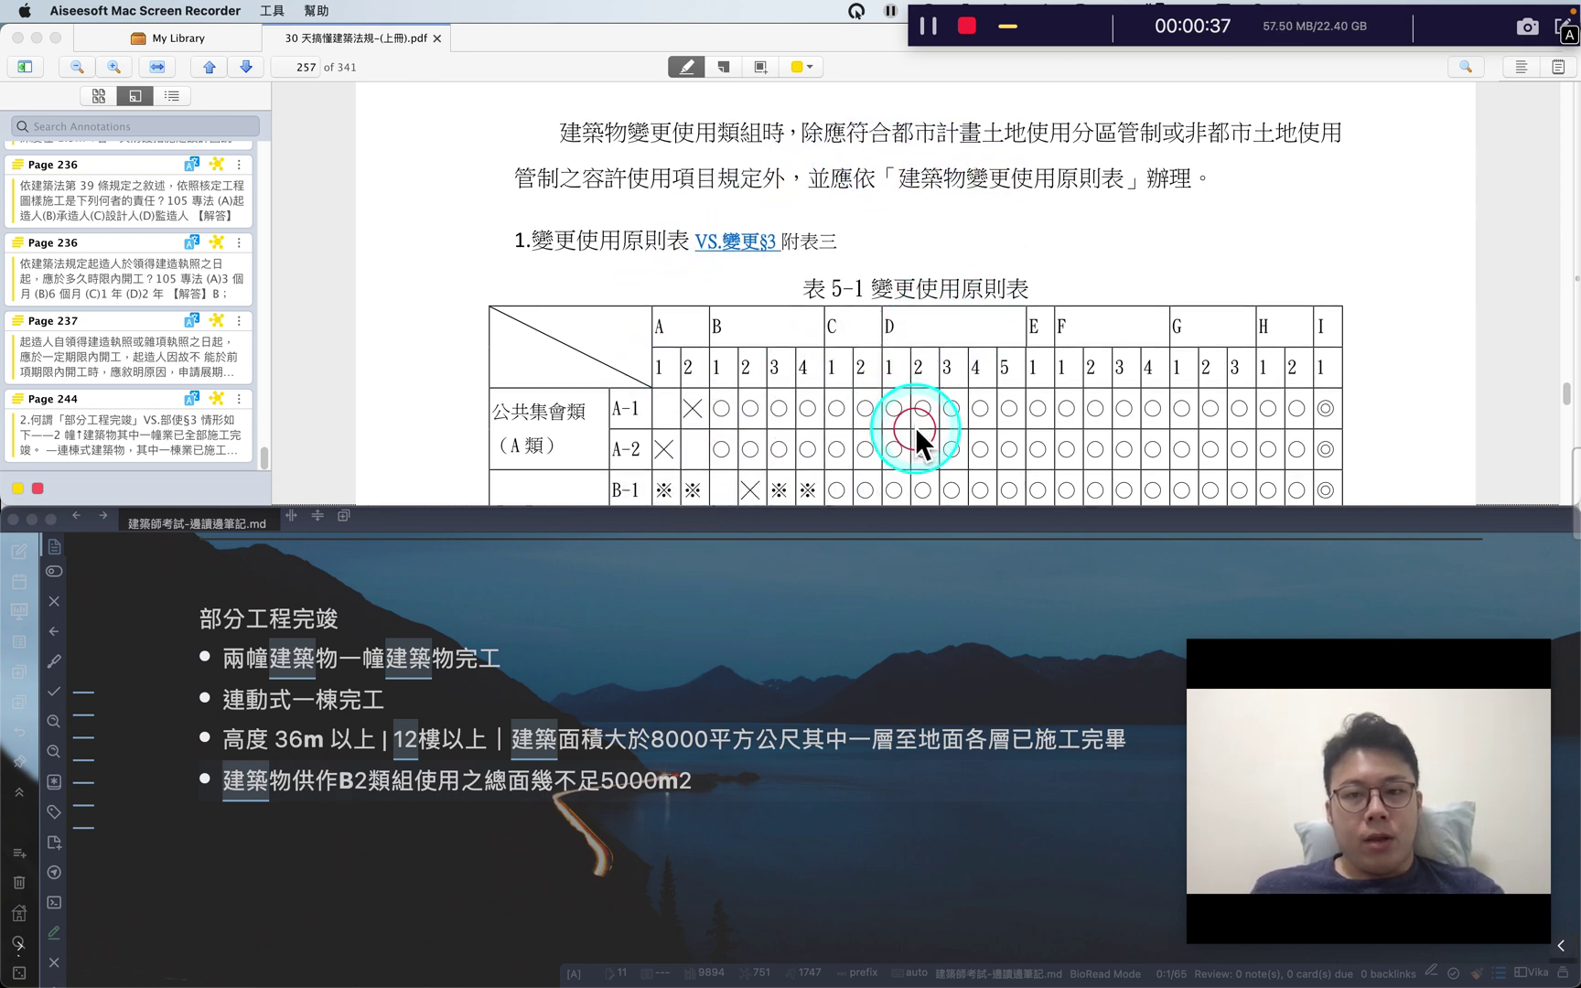
{"action": "scroll", "coordinate": [915, 426], "scroll_direction": "down", "scroll_amount": 2}
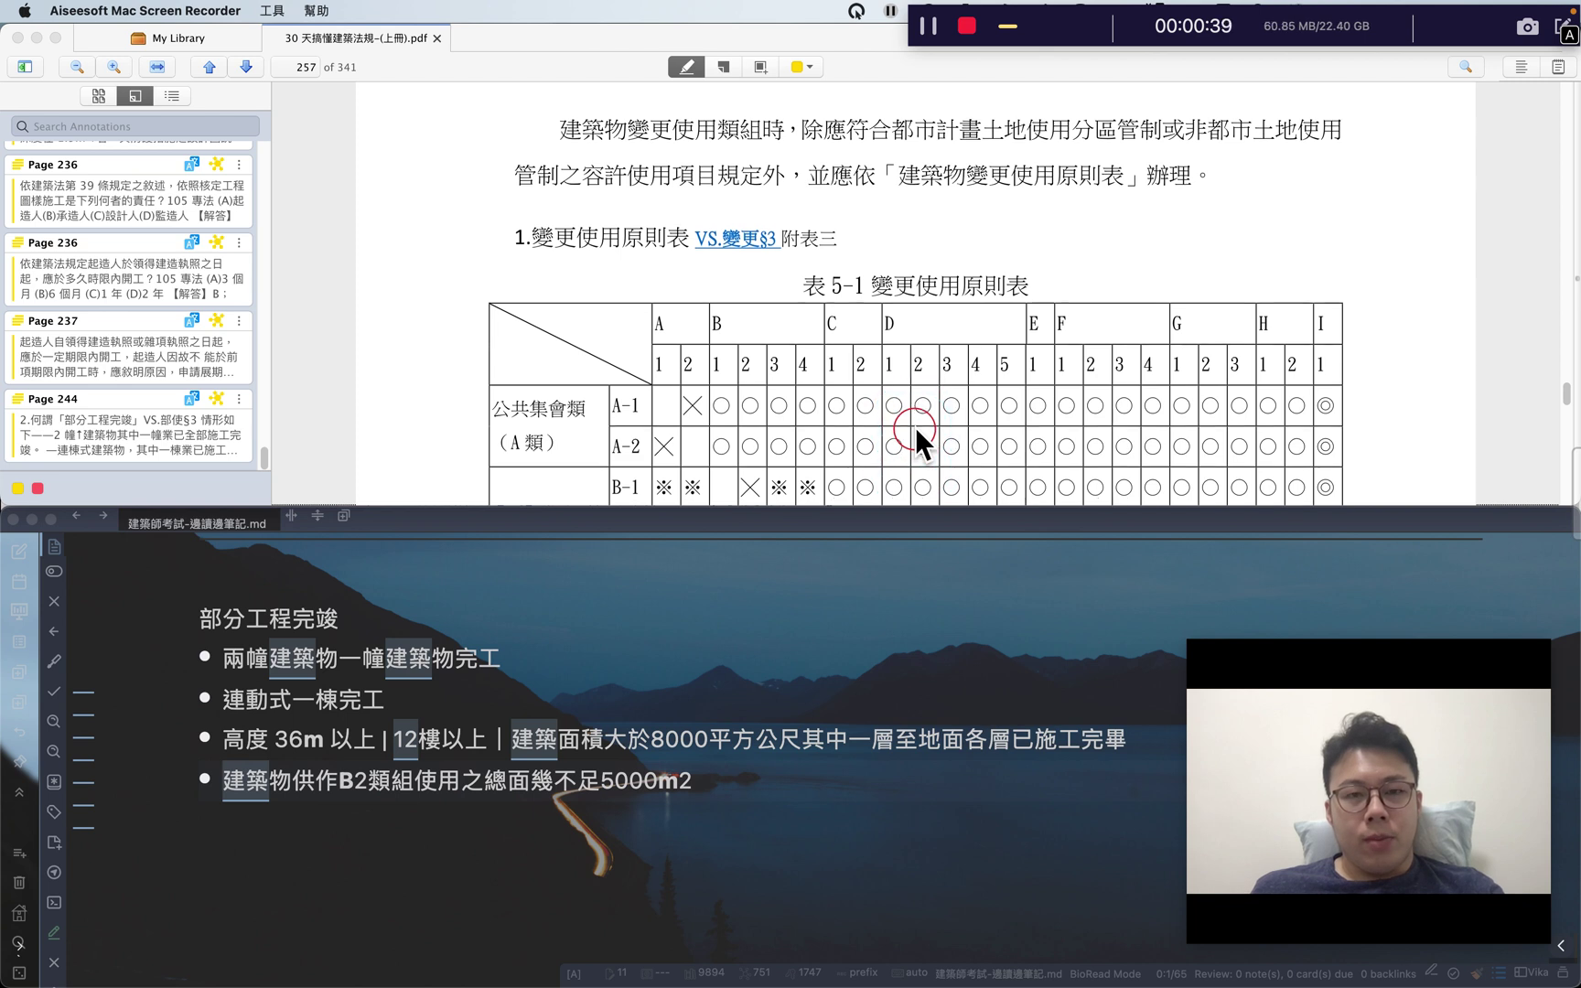
{"action": "scroll", "coordinate": [916, 428], "scroll_direction": "down", "scroll_amount": 1}
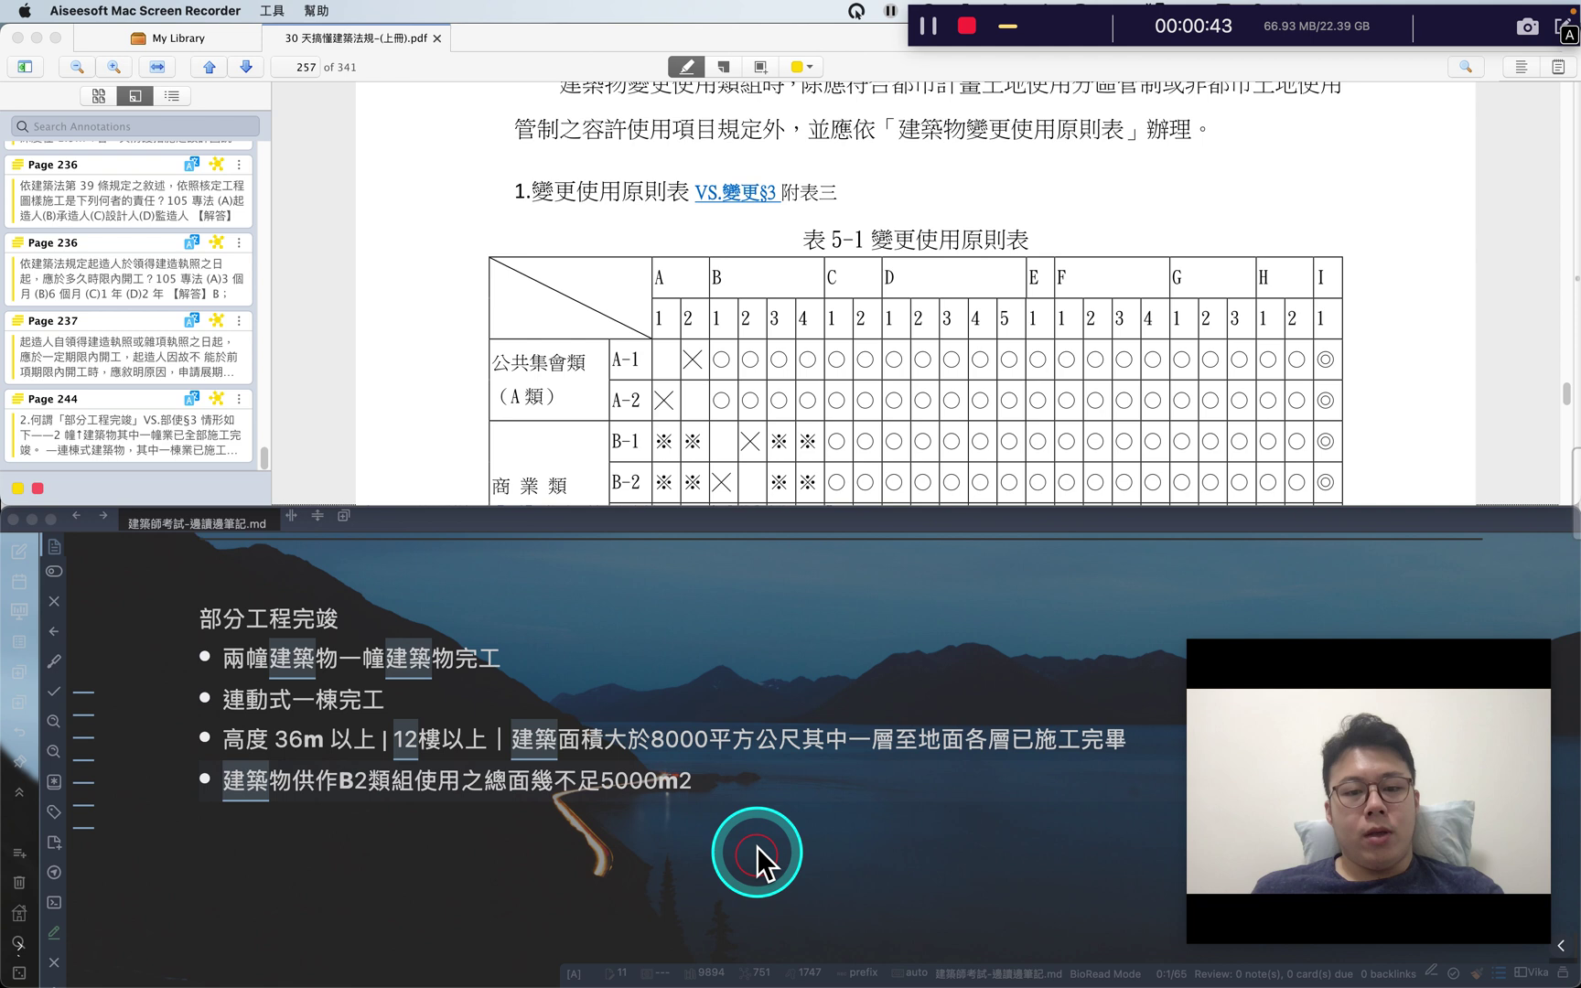
Step: Switch to the Obsidian note and add an empty bullet after the last item under 部分工程完竣
{"action": "left_click", "coordinate": [790, 797]}
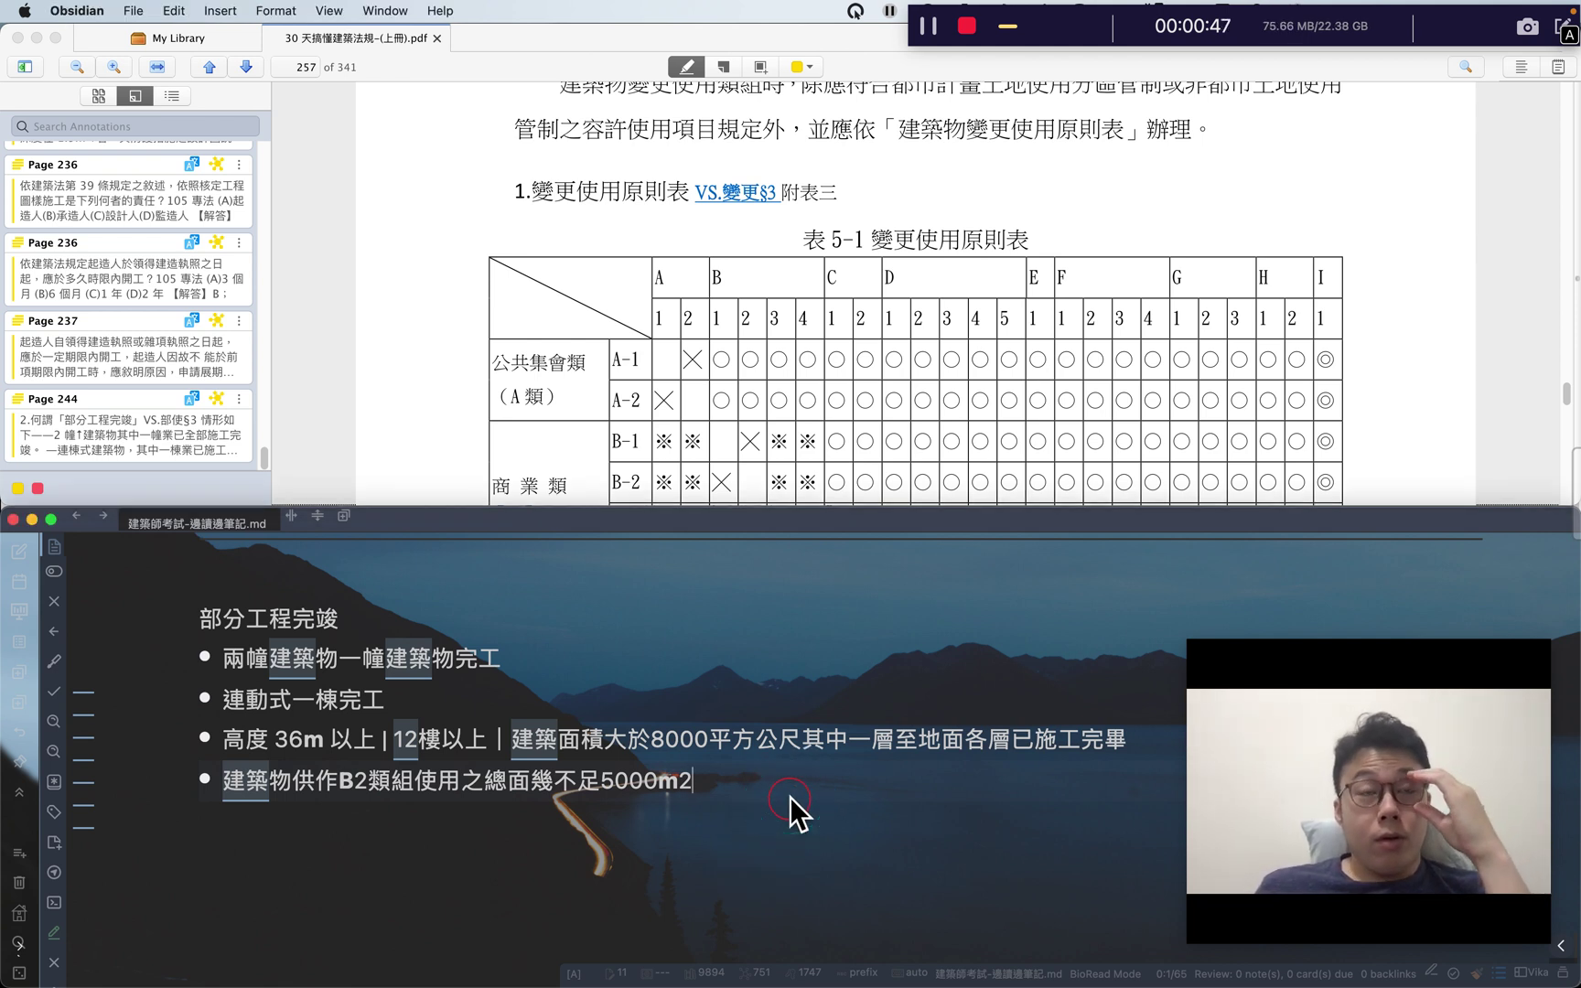
{"action": "left_click", "coordinate": [789, 795]}
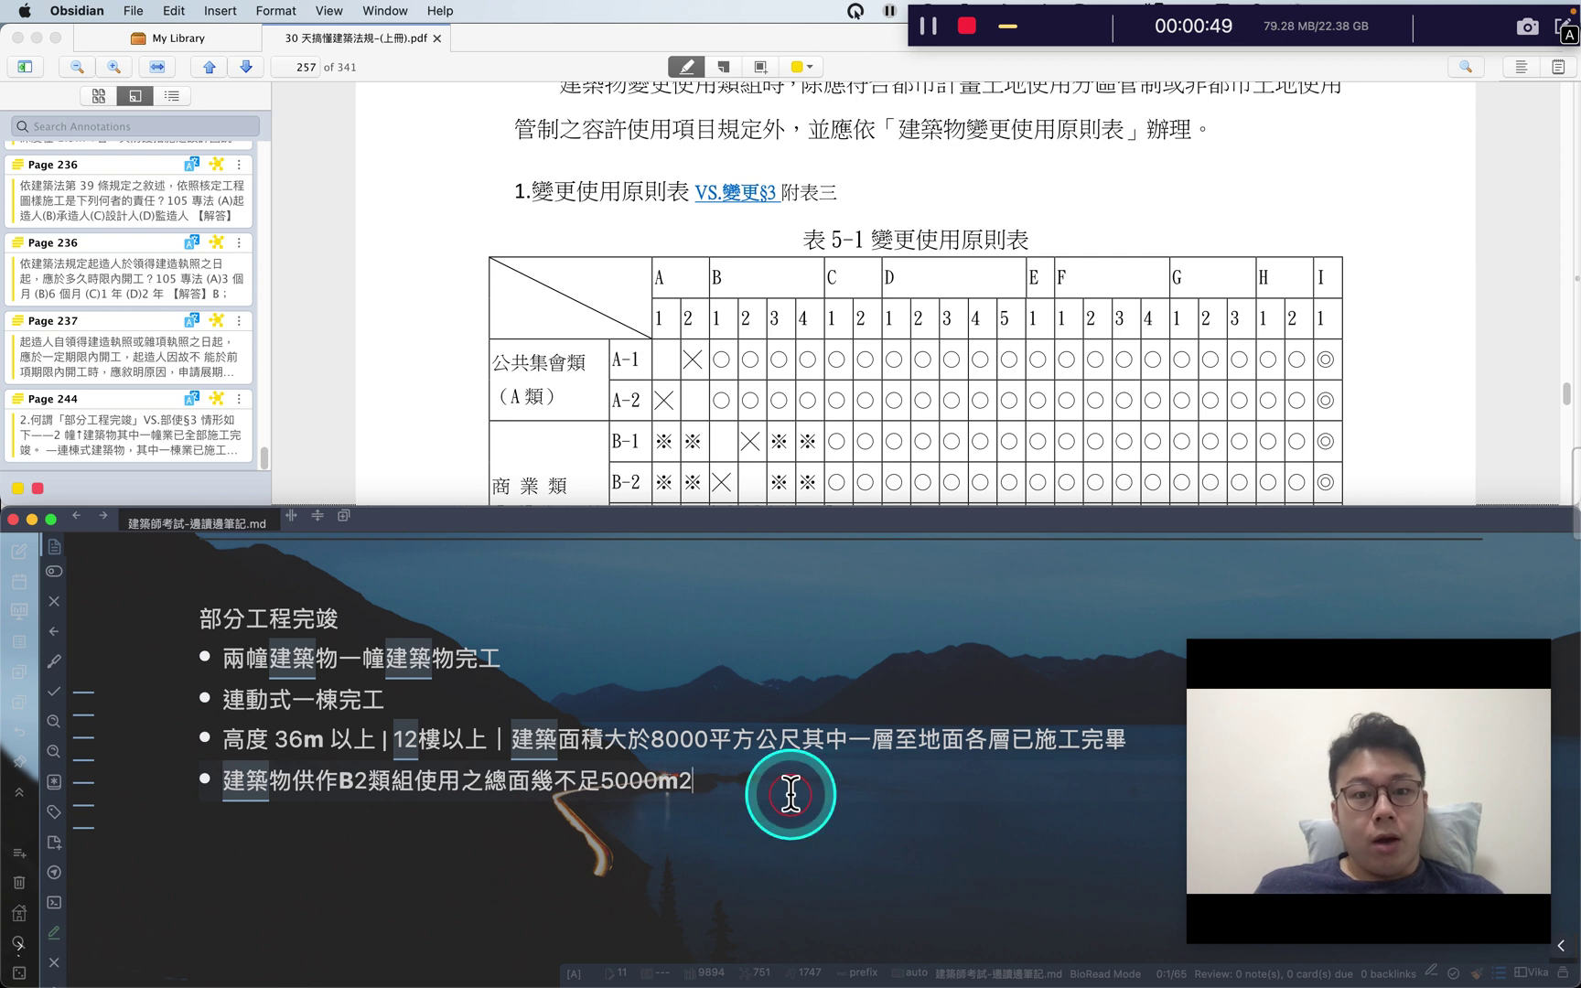
{"action": "key", "text": "Return"}
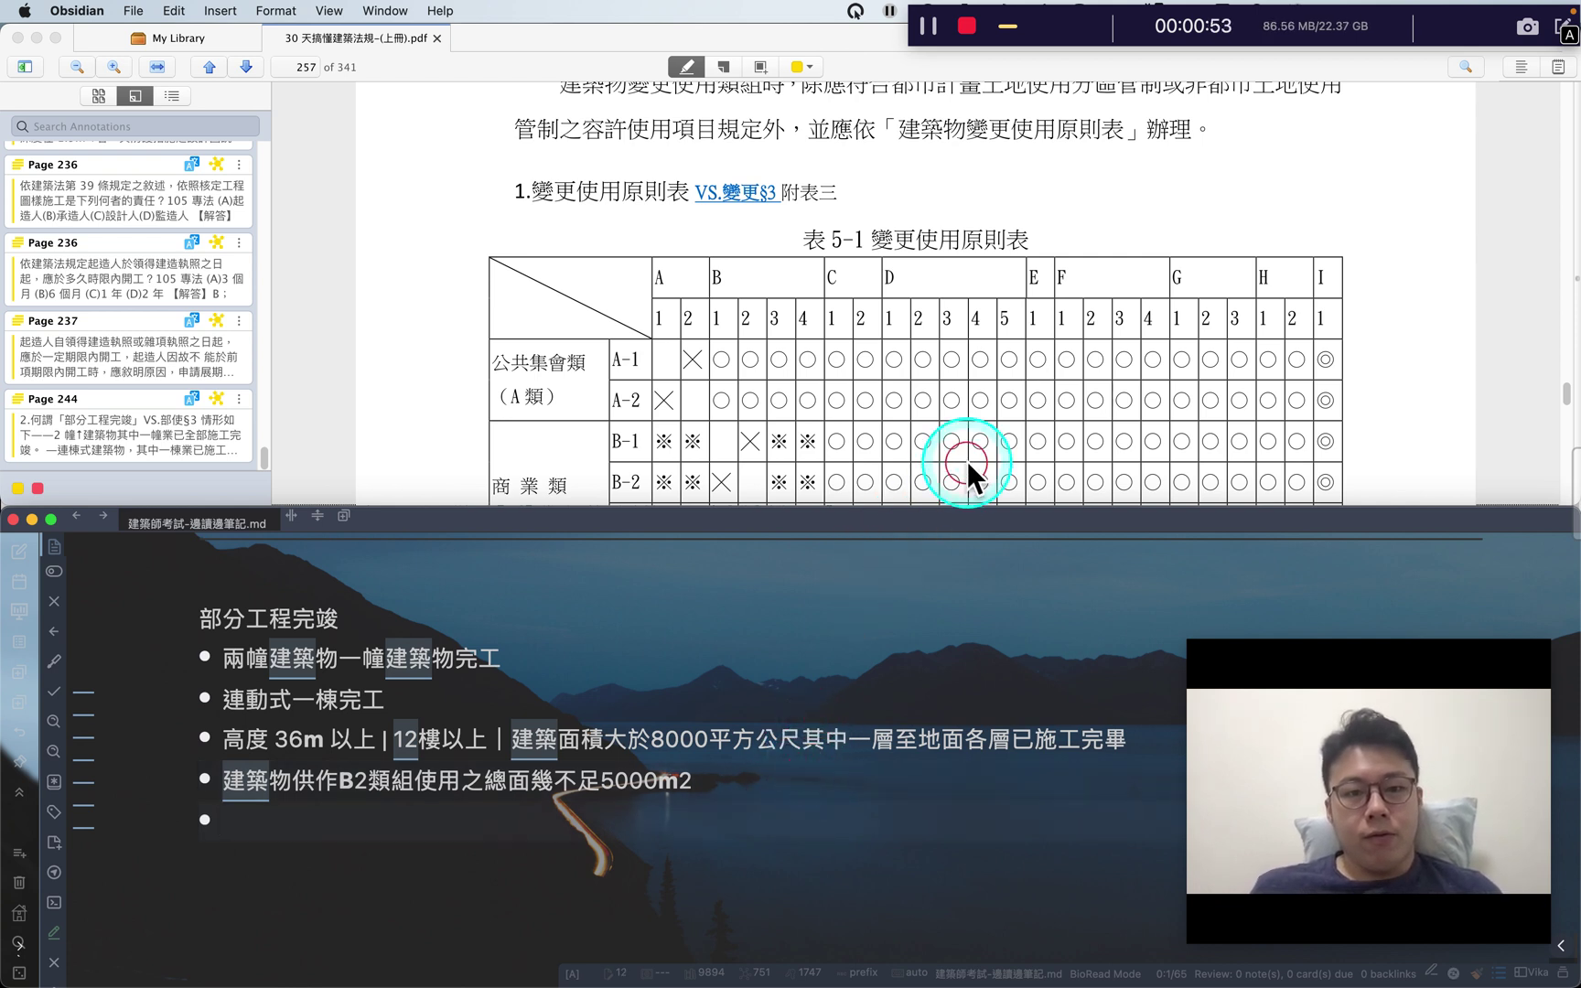
Step: Look through the rest of table 5-1 and its symbol explanations in the PDF, up to section 5-6-3
{"action": "scroll", "coordinate": [968, 462], "scroll_direction": "down", "scroll_amount": 2}
{"action": "scroll", "coordinate": [967, 461], "scroll_direction": "down", "scroll_amount": 10}
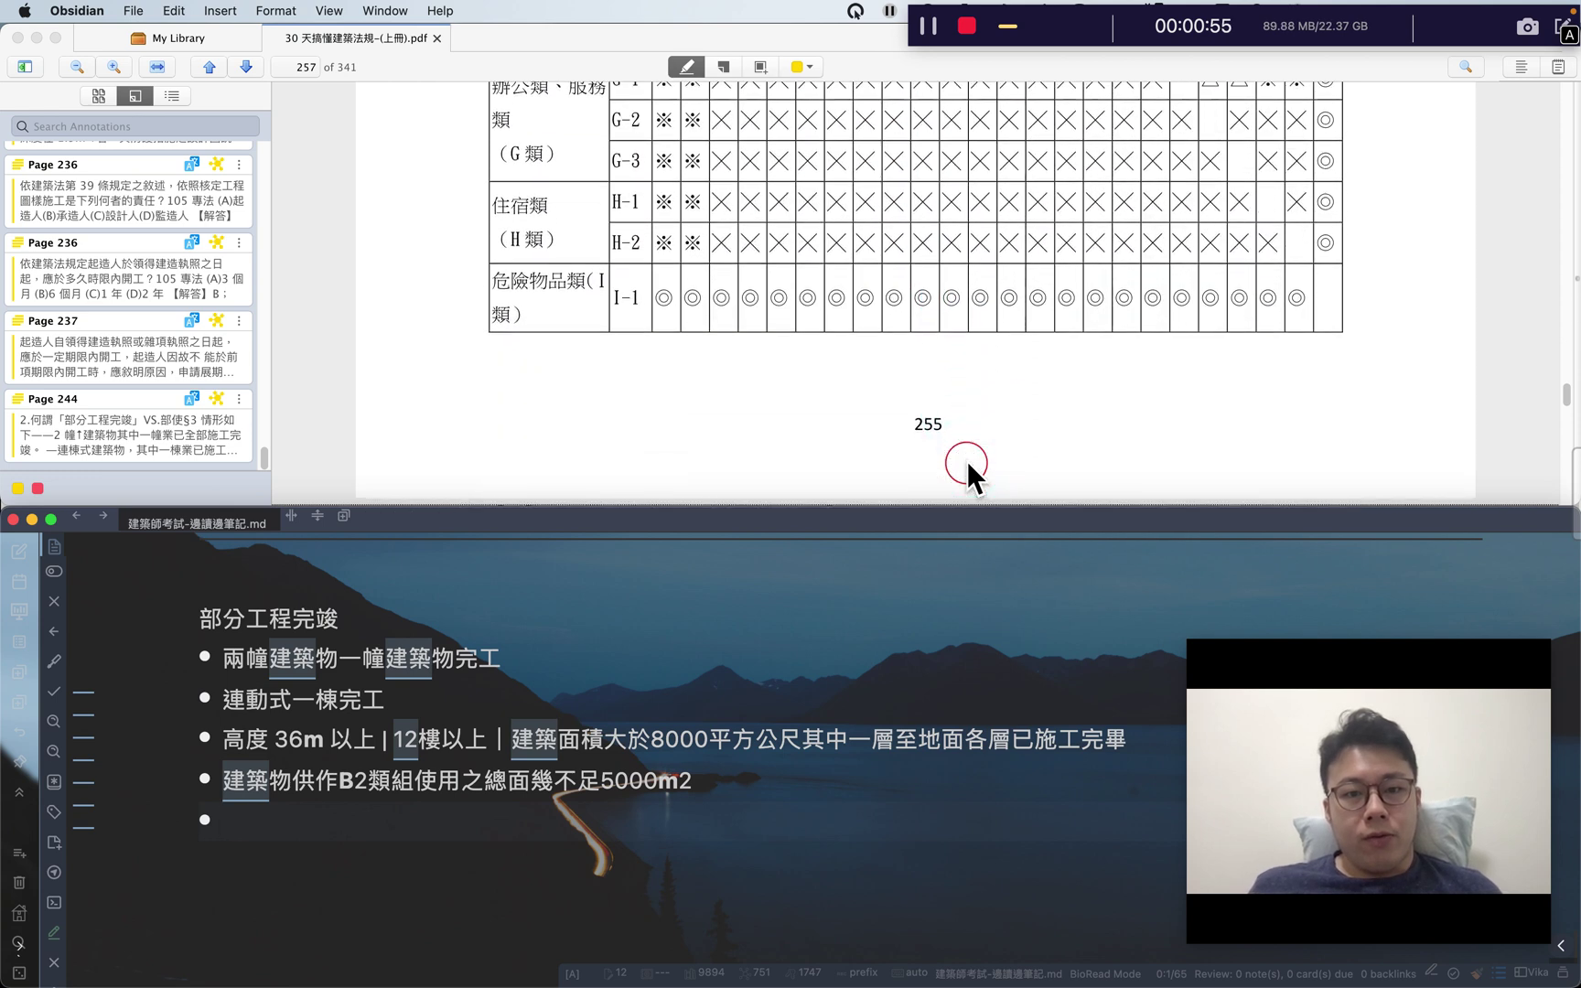
{"action": "scroll", "coordinate": [968, 461], "scroll_direction": "down", "scroll_amount": 5}
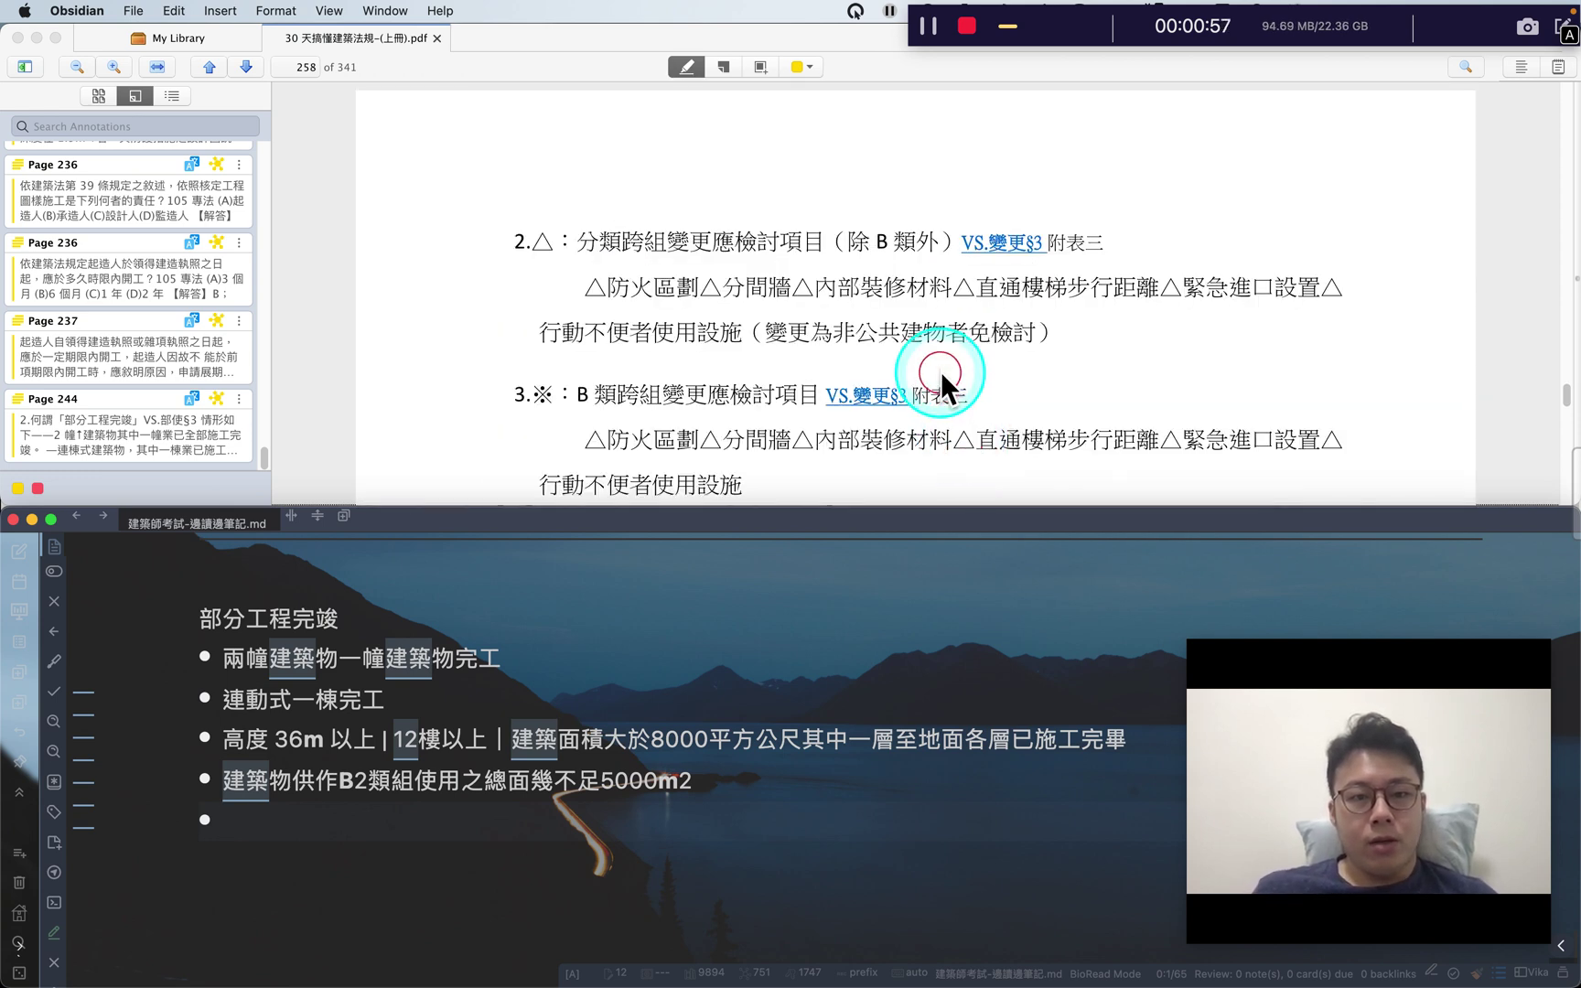
{"action": "scroll", "coordinate": [940, 372], "scroll_direction": "down", "scroll_amount": 5}
{"action": "scroll", "coordinate": [940, 427], "scroll_direction": "down", "scroll_amount": 8}
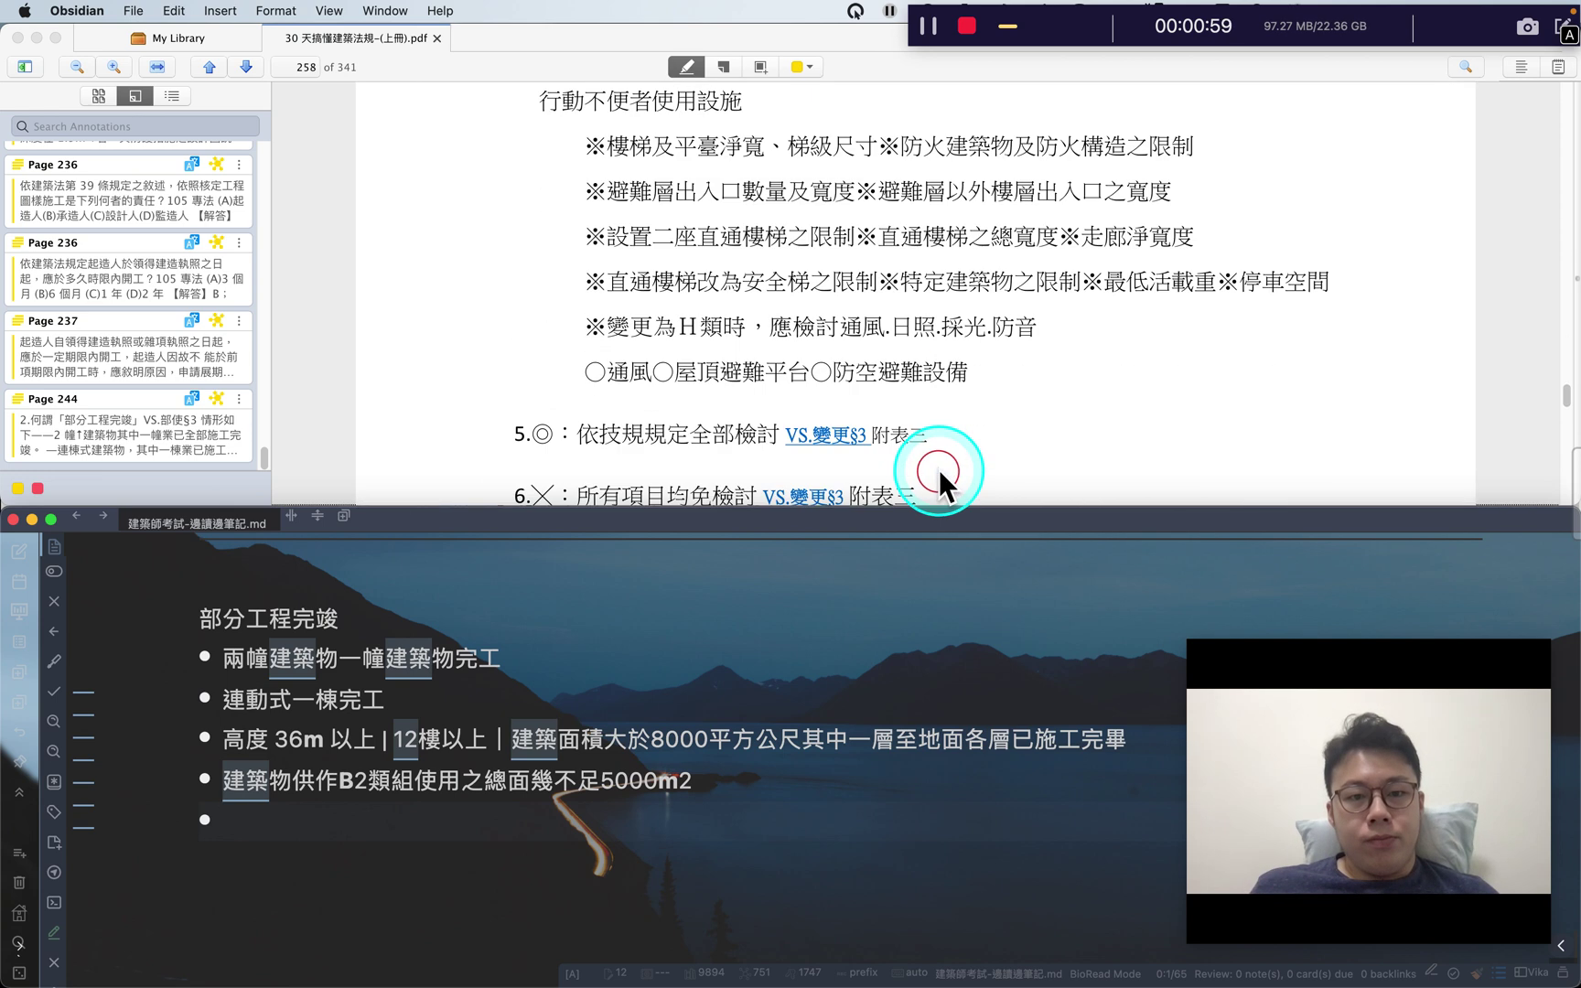
{"action": "scroll", "coordinate": [940, 420], "scroll_direction": "down", "scroll_amount": 3}
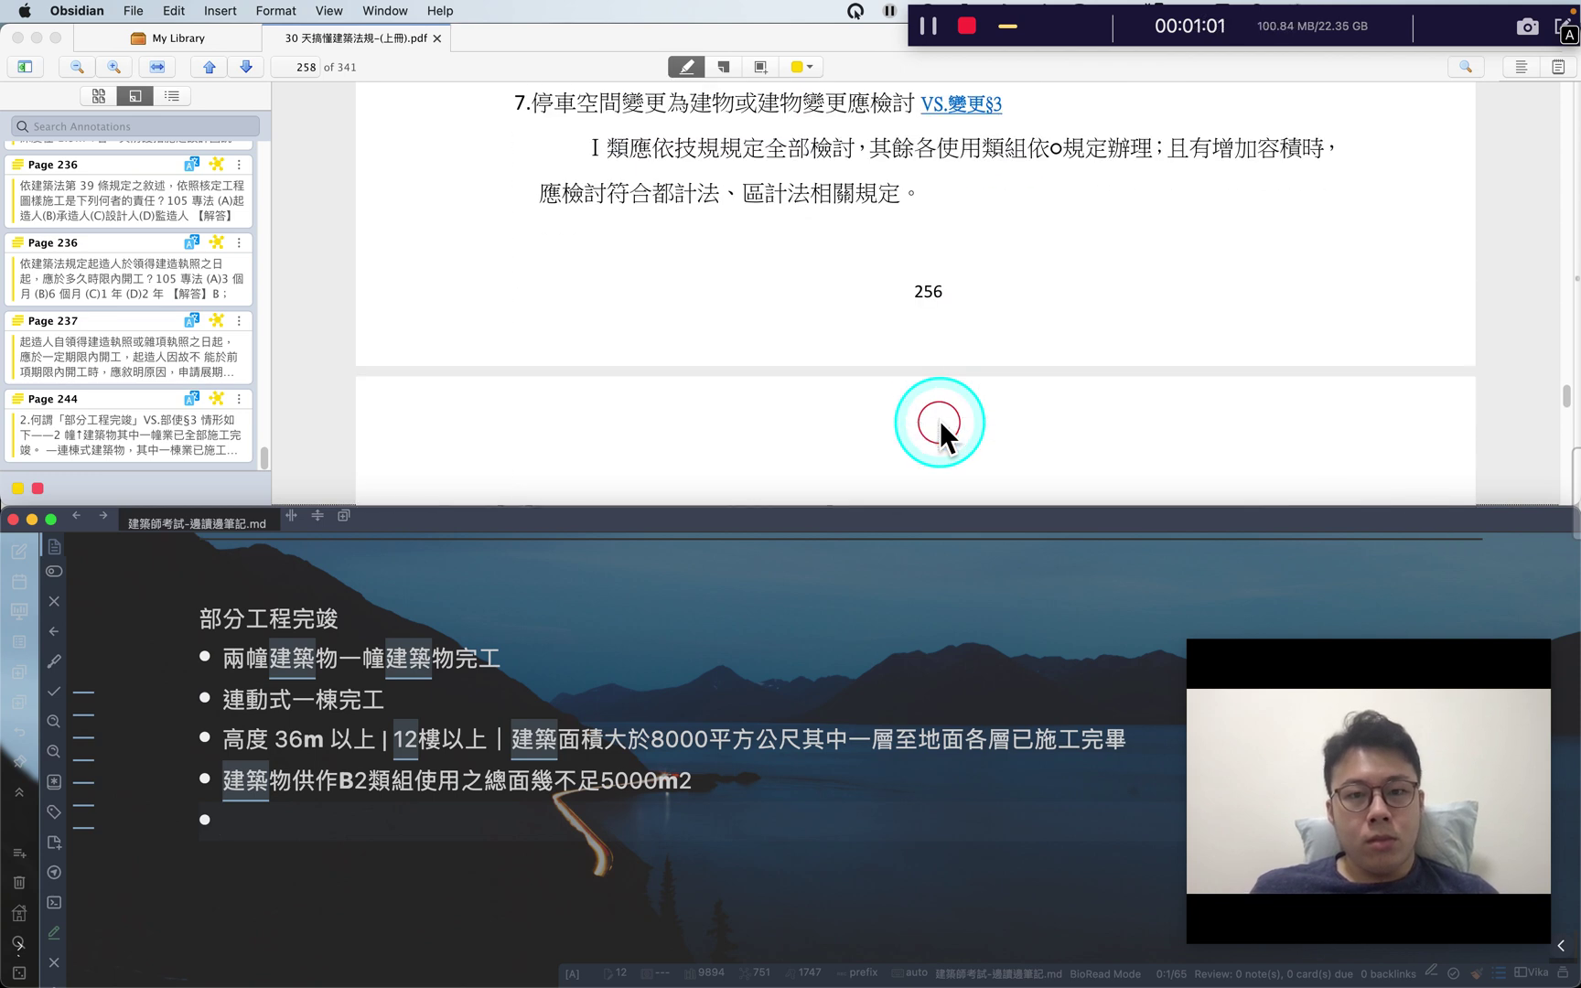
{"action": "scroll", "coordinate": [940, 421], "scroll_direction": "down", "scroll_amount": 6}
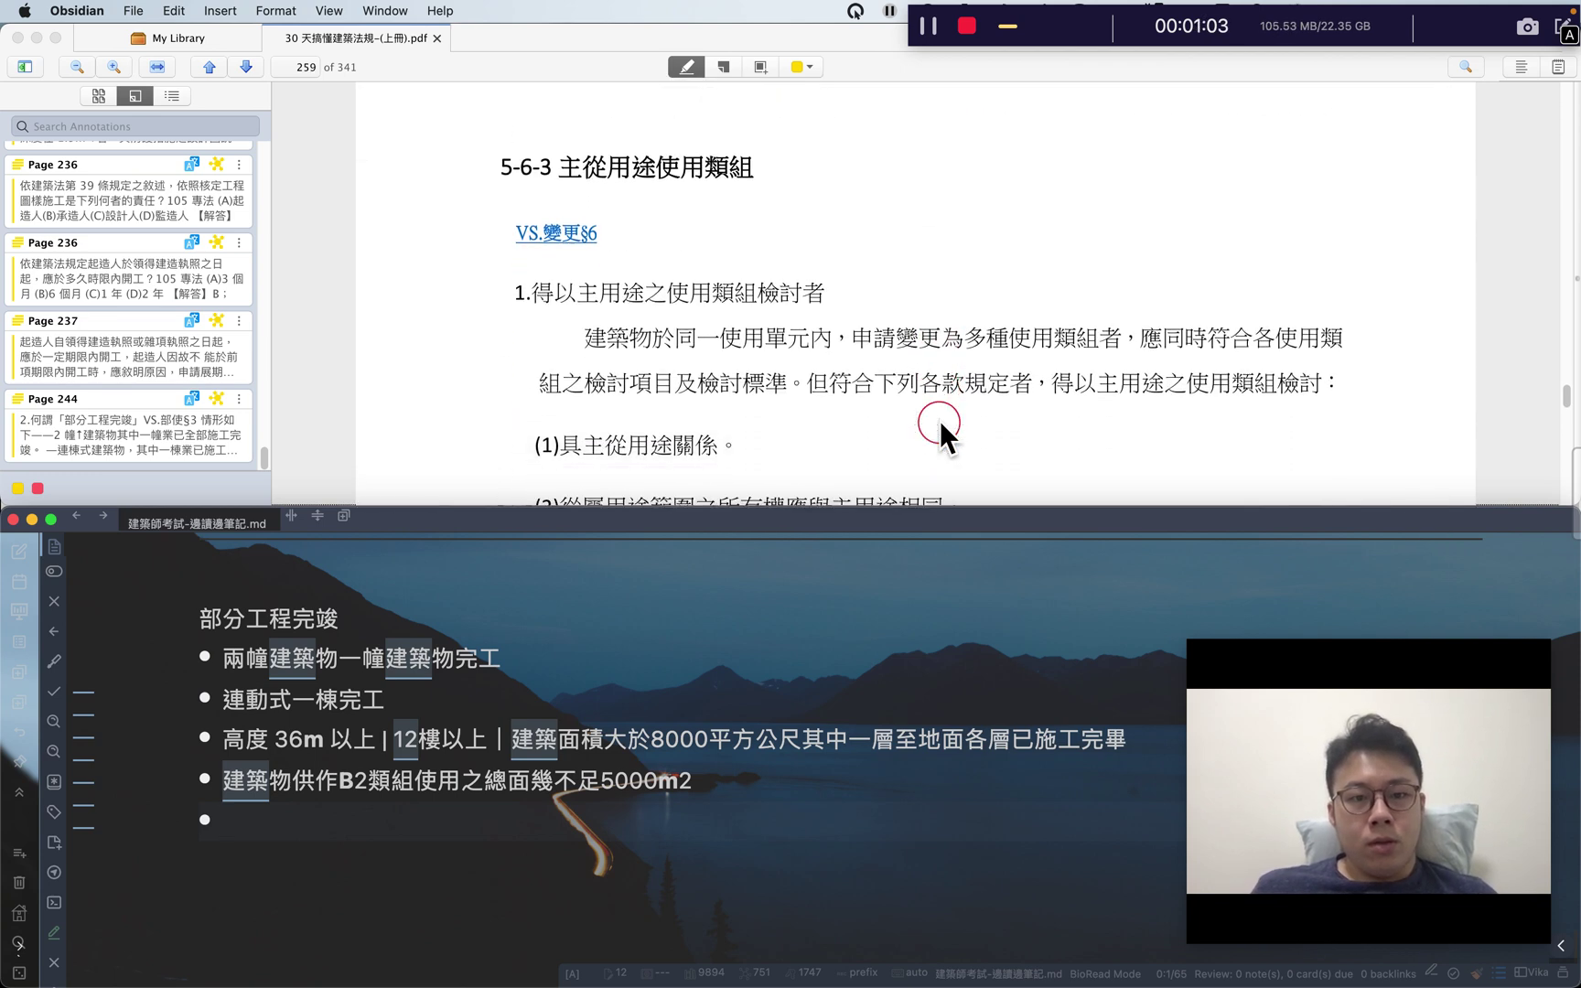
Step: Read section 5-6-3 主從用途使用類組, focusing on the four conditions for review under the main use
{"action": "scroll", "coordinate": [941, 420], "scroll_direction": "down", "scroll_amount": 9}
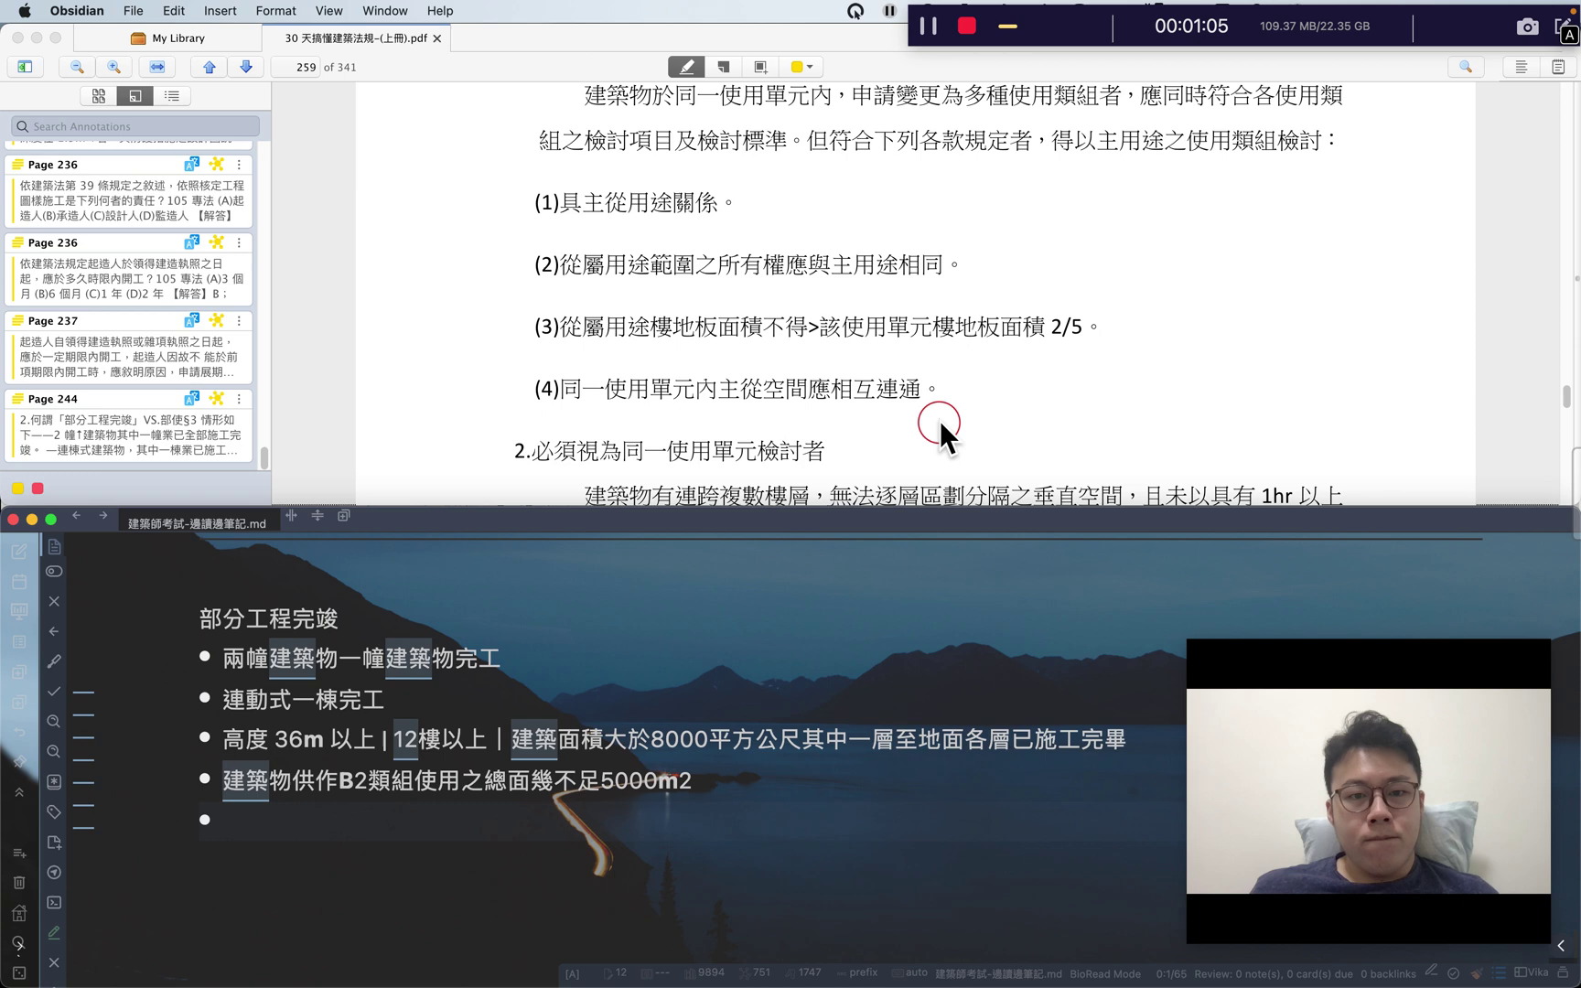
{"action": "scroll", "coordinate": [940, 420], "scroll_direction": "up", "scroll_amount": 6}
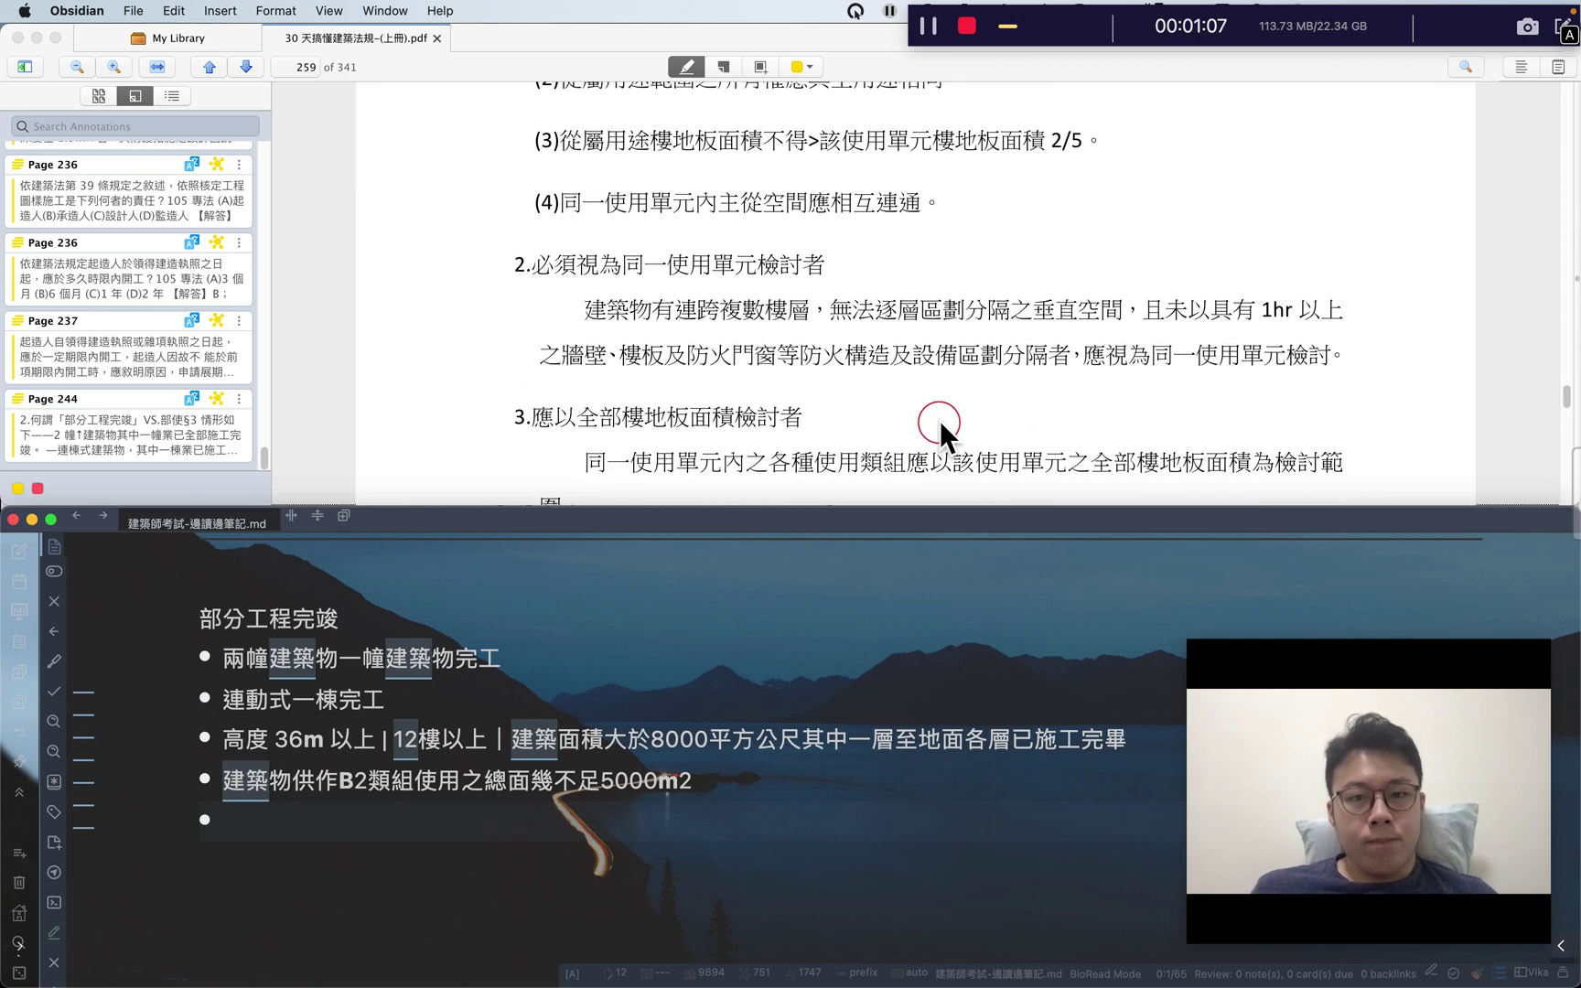
{"action": "scroll", "coordinate": [941, 420], "scroll_direction": "up", "scroll_amount": 1}
{"action": "scroll", "coordinate": [940, 420], "scroll_direction": "down", "scroll_amount": 1}
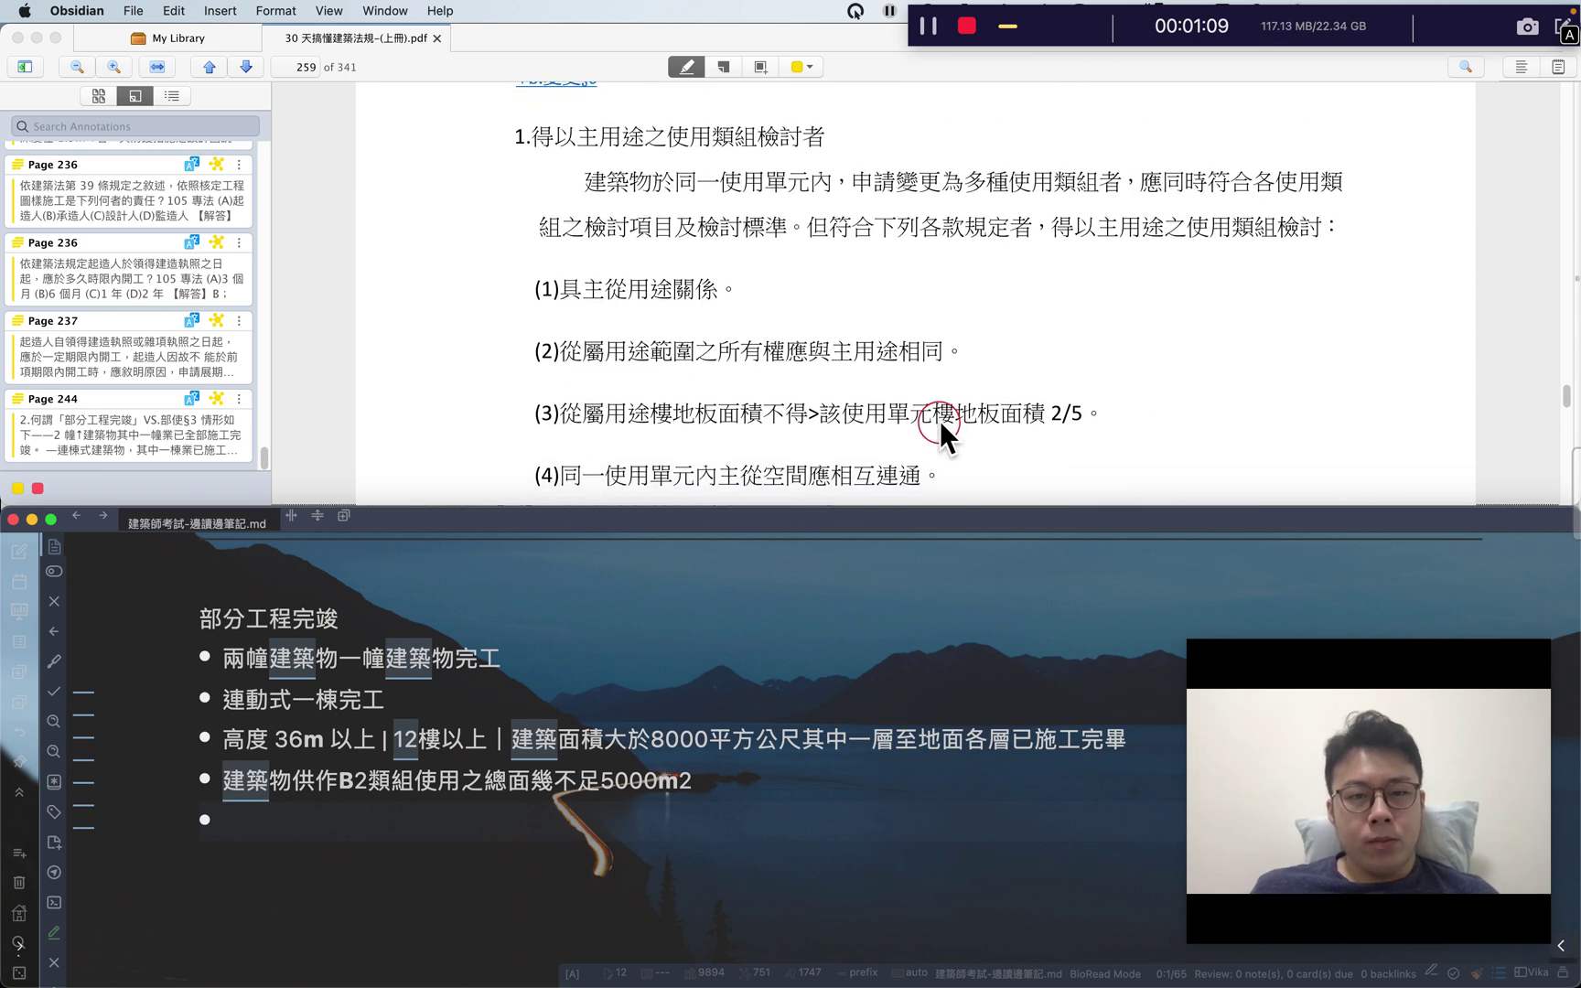
{"action": "scroll", "coordinate": [941, 421], "scroll_direction": "down", "scroll_amount": 2}
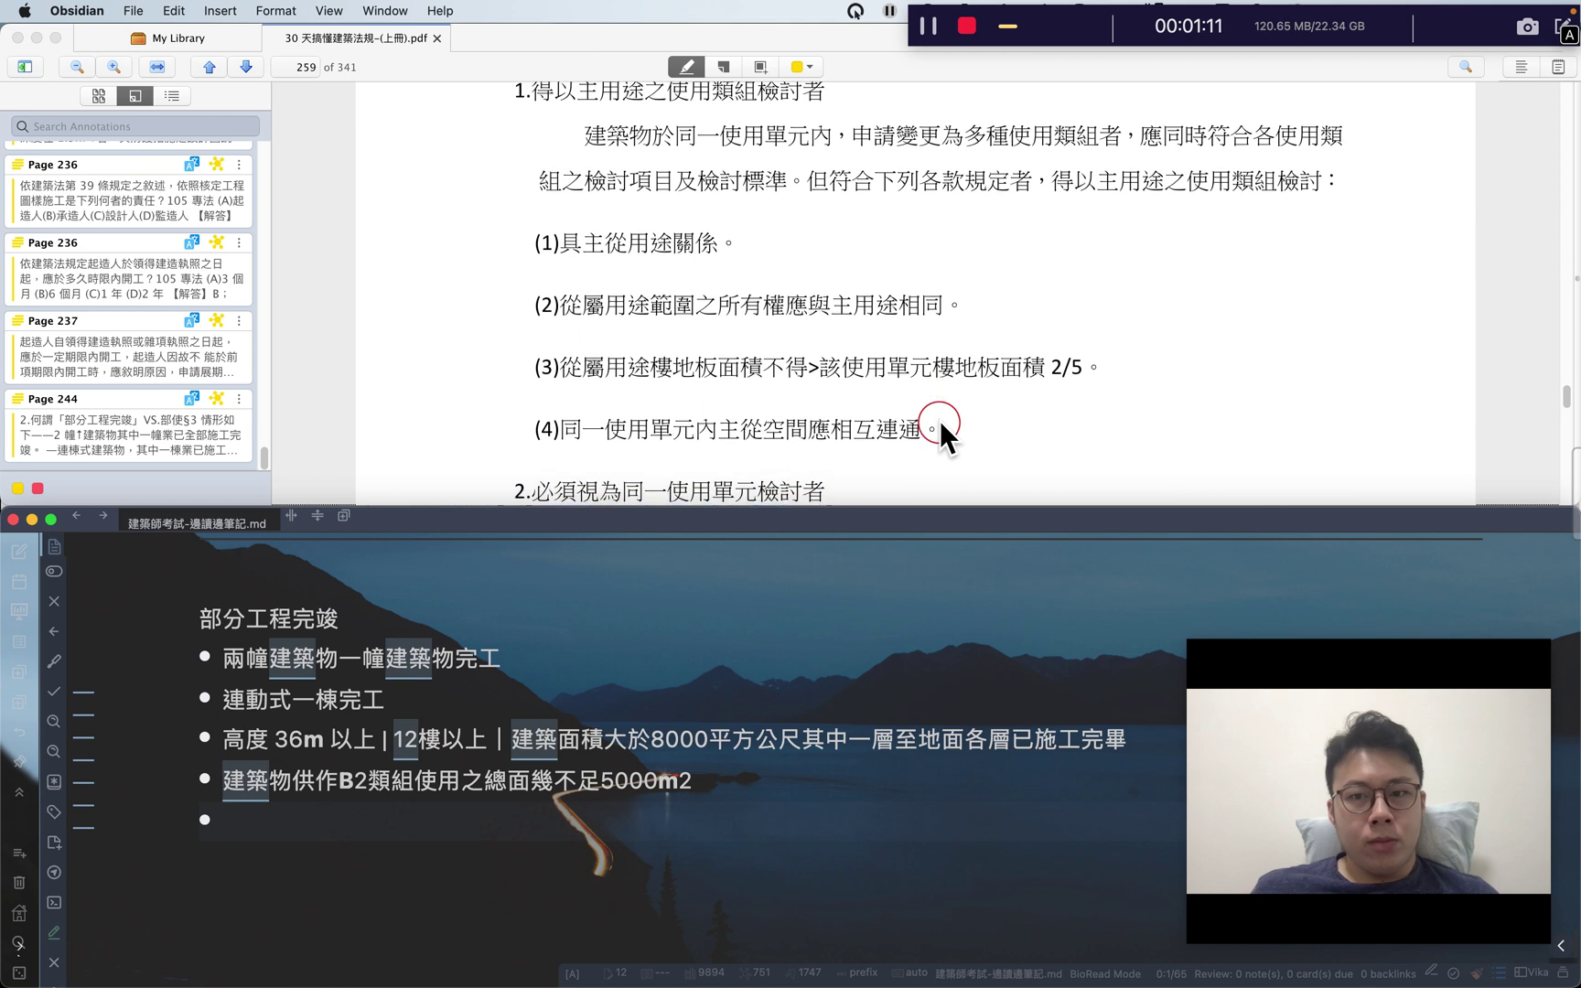
{"action": "left_click", "coordinate": [1099, 219]}
{"action": "left_click", "coordinate": [929, 173]}
{"action": "left_click", "coordinate": [606, 211]}
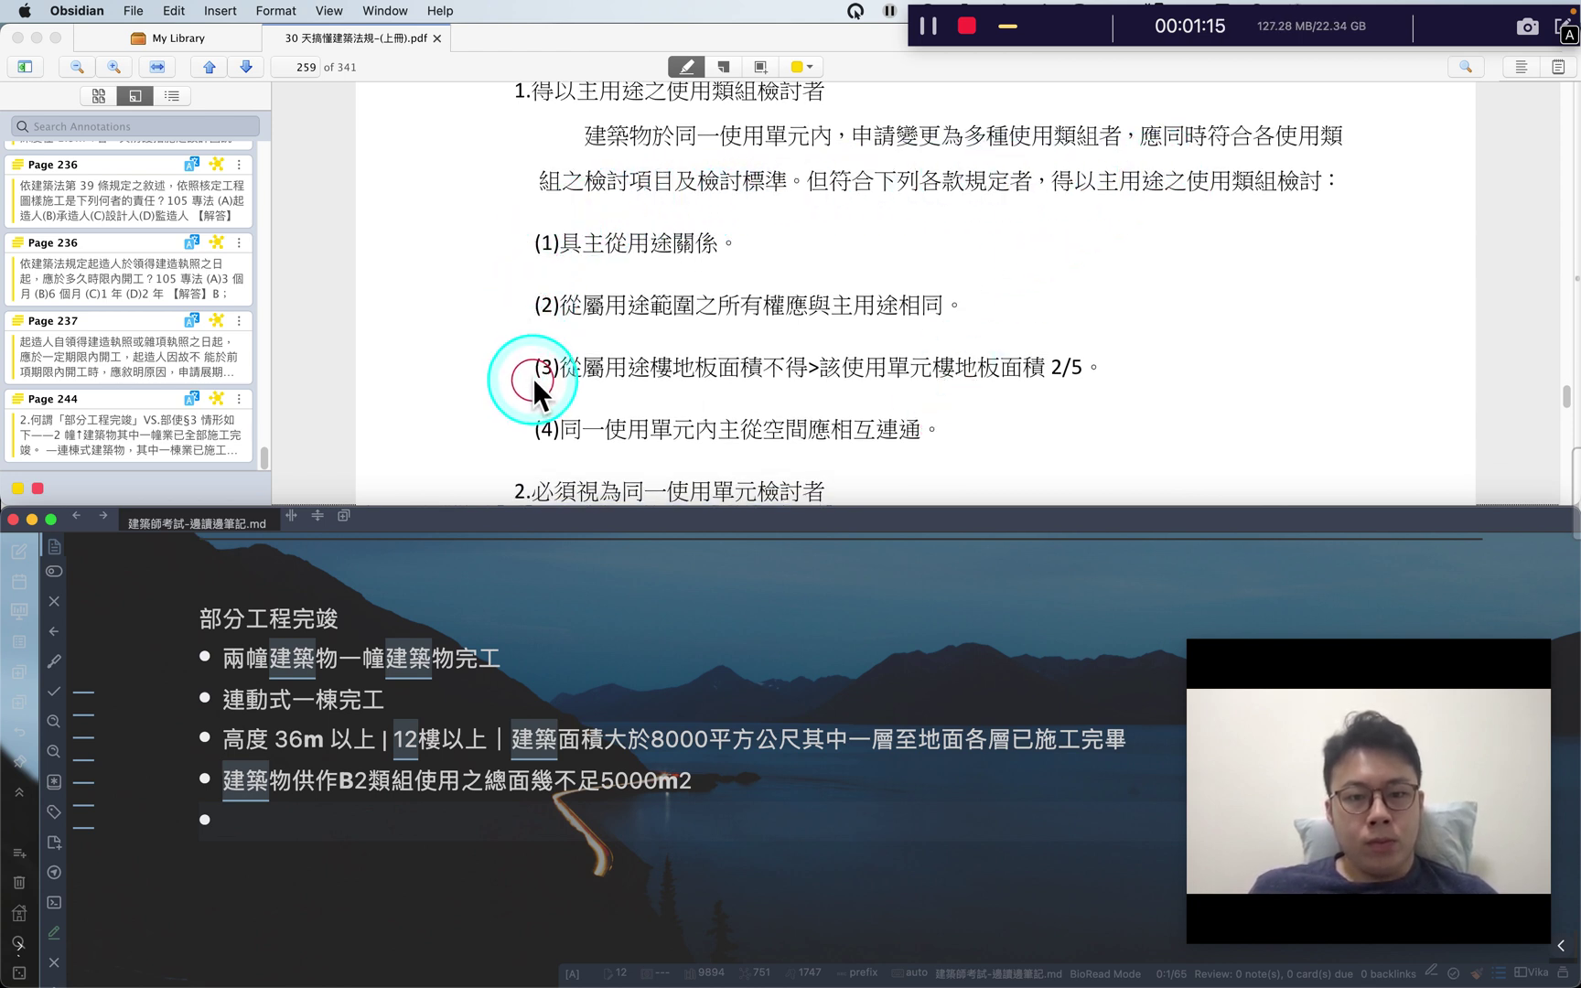
{"action": "scroll", "coordinate": [539, 372], "scroll_direction": "down", "scroll_amount": 1}
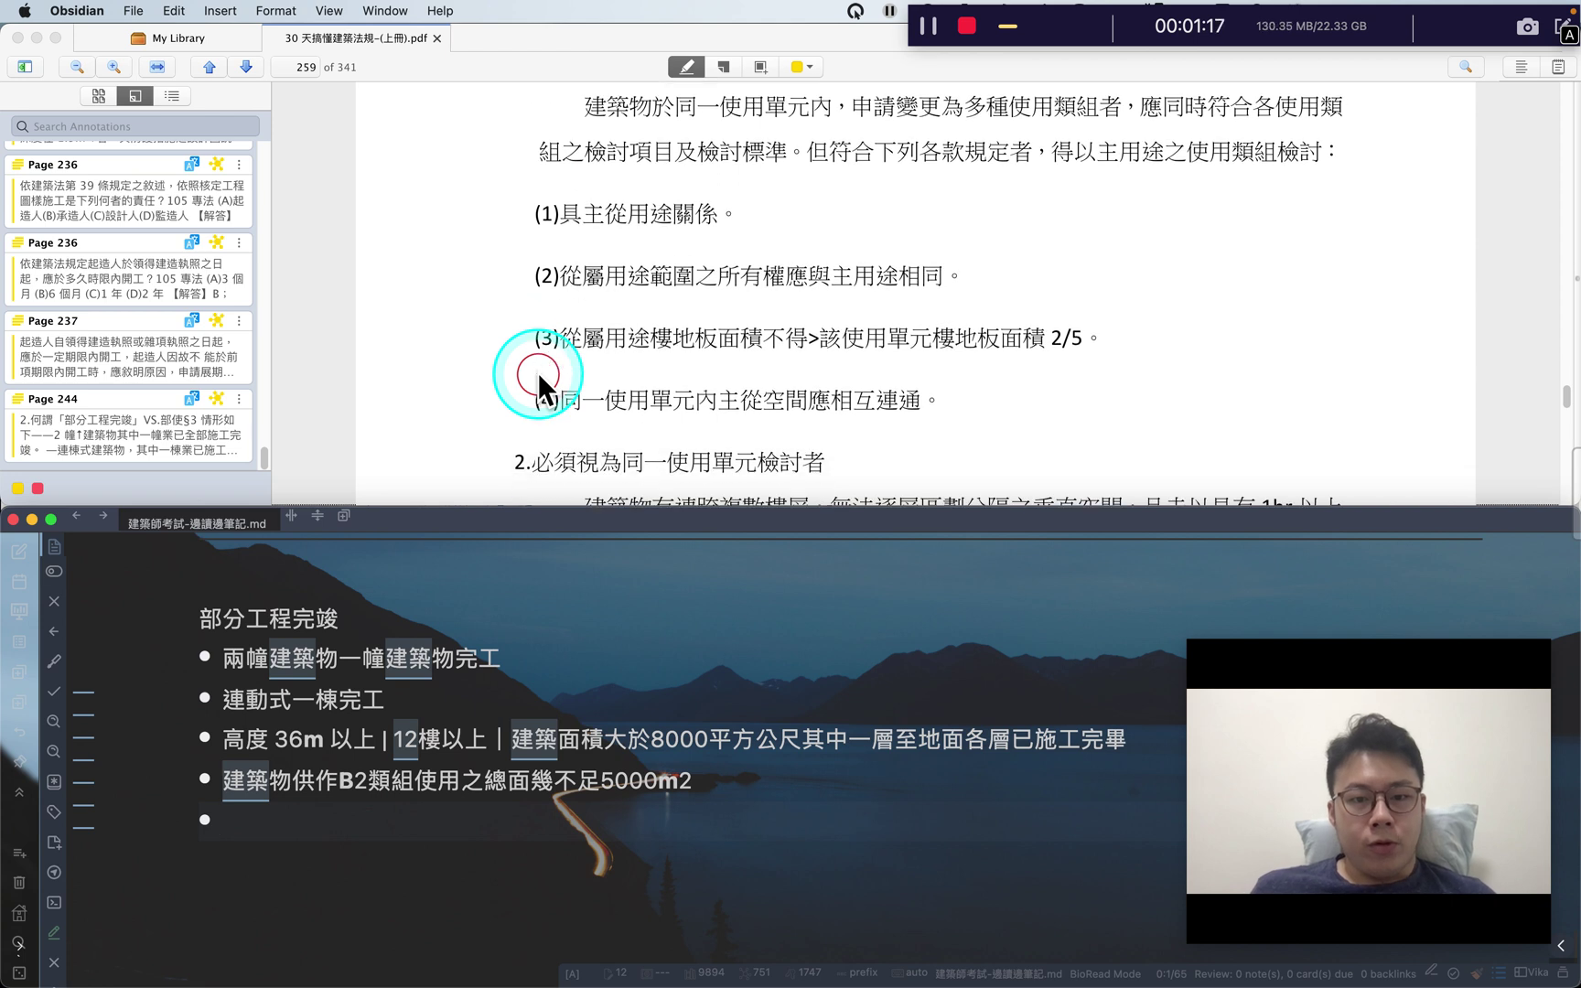
Step: Highlight condition (3) on the subordinate-use floor area limit of 2/5 in yellow and locate its entry among the annotations
{"action": "left_click", "coordinate": [688, 66]}
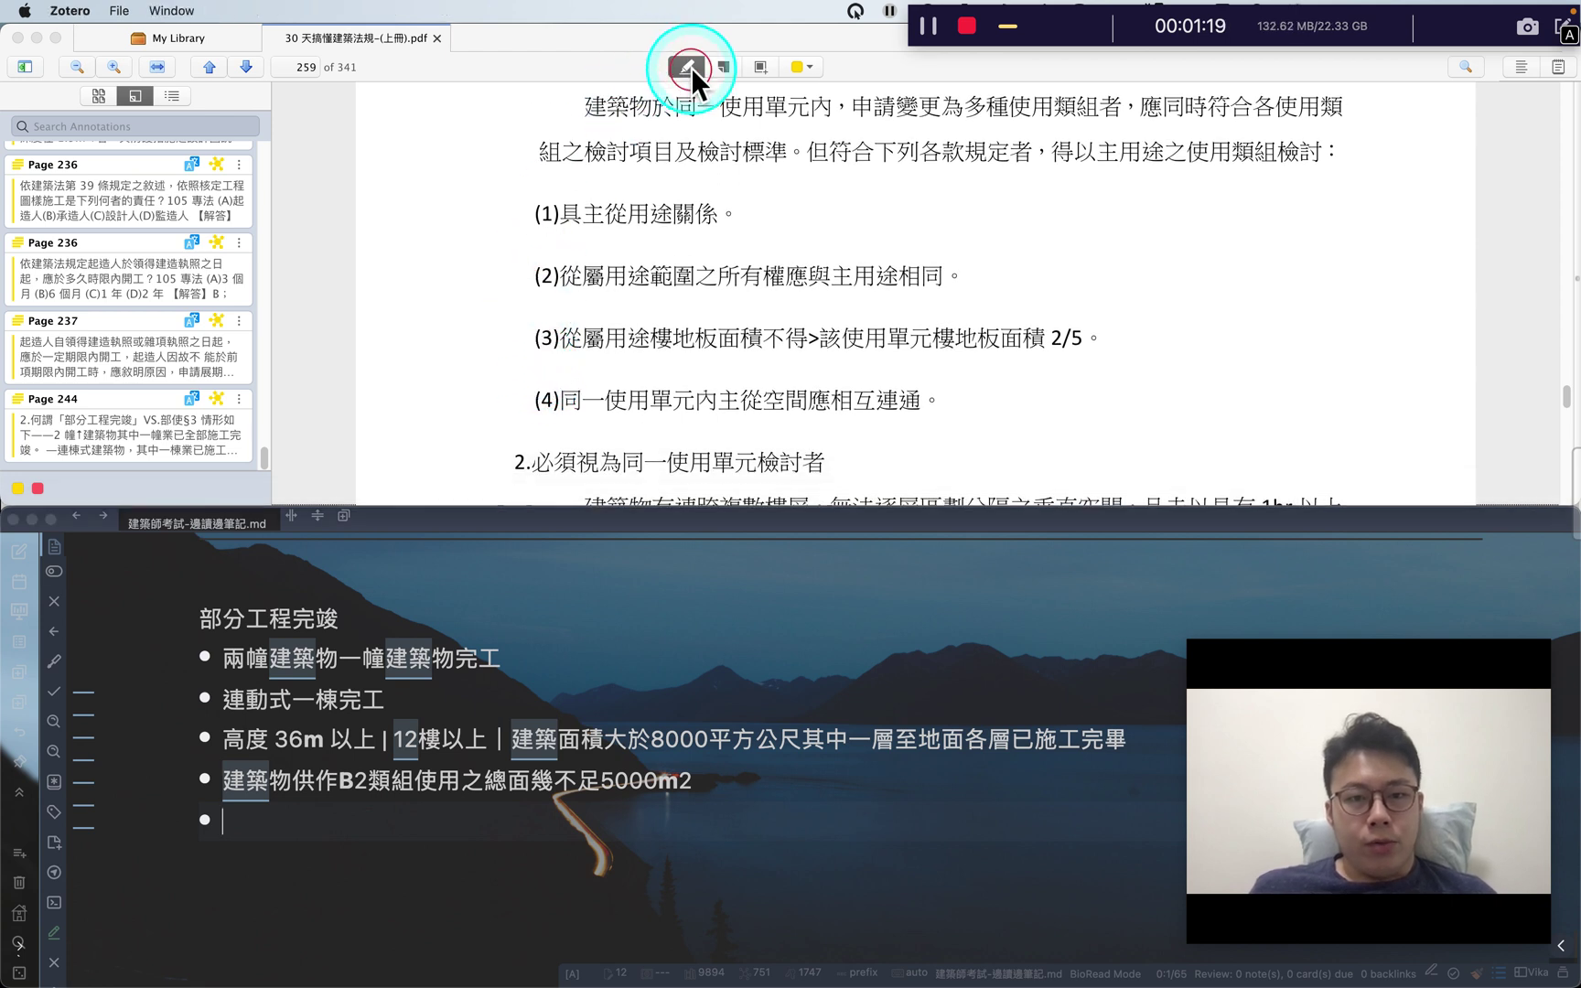
{"action": "left_click_drag", "start_coordinate": [529, 340], "coordinate": [1116, 340]}
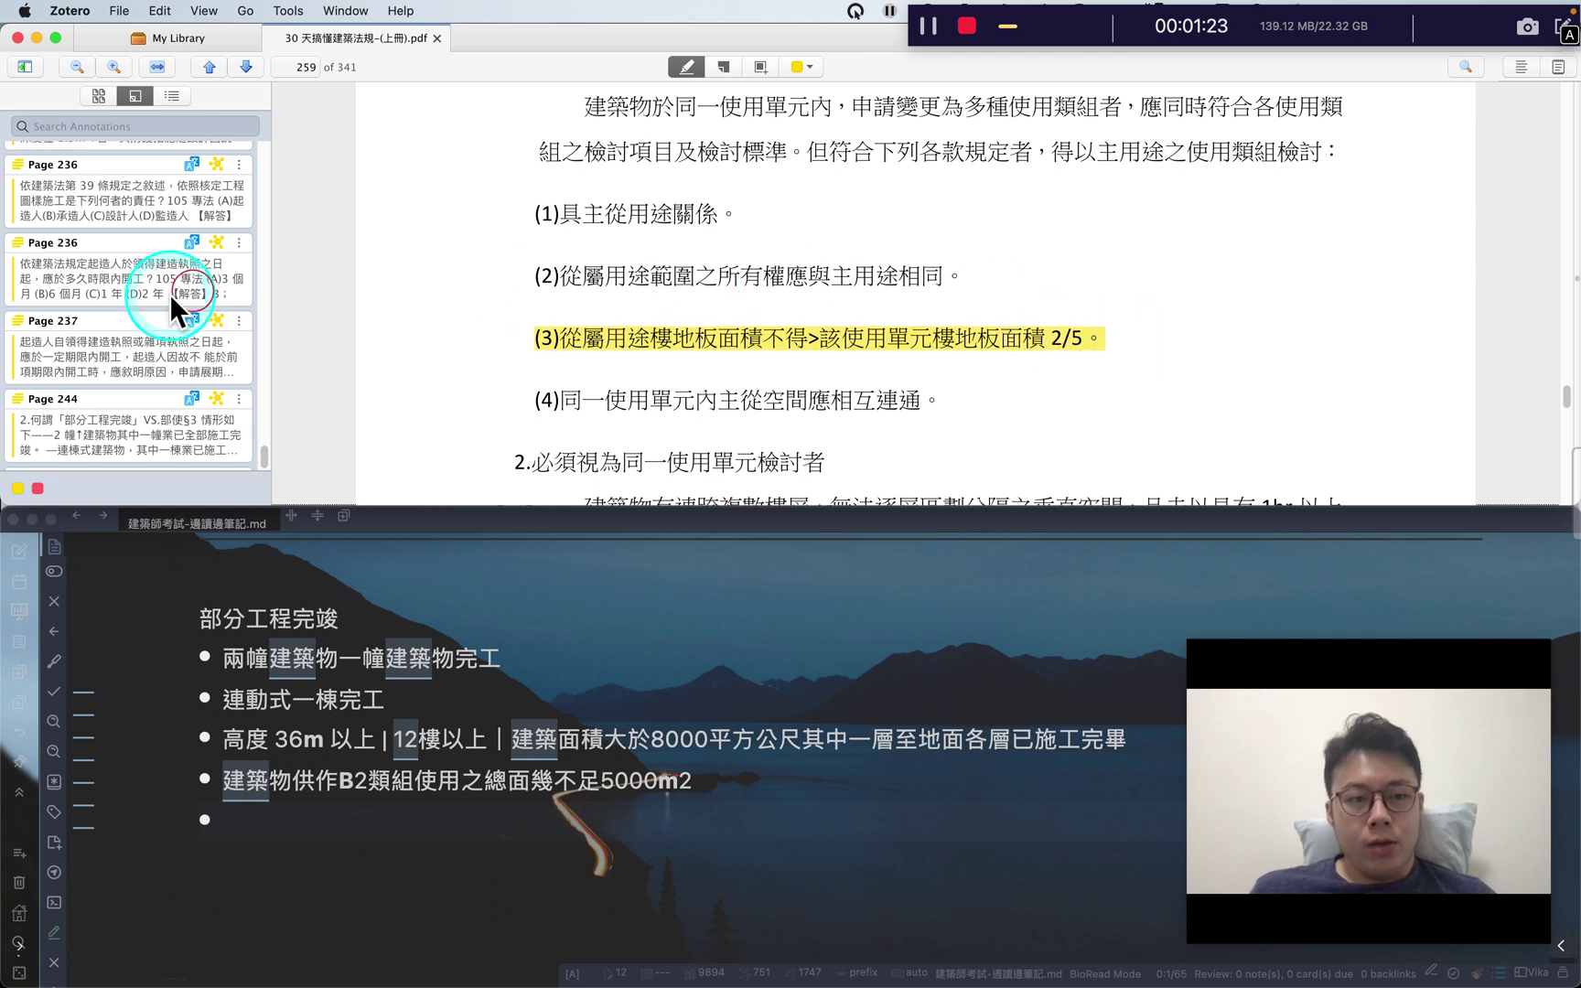
{"action": "scroll", "coordinate": [165, 401], "scroll_direction": "down", "scroll_amount": 2}
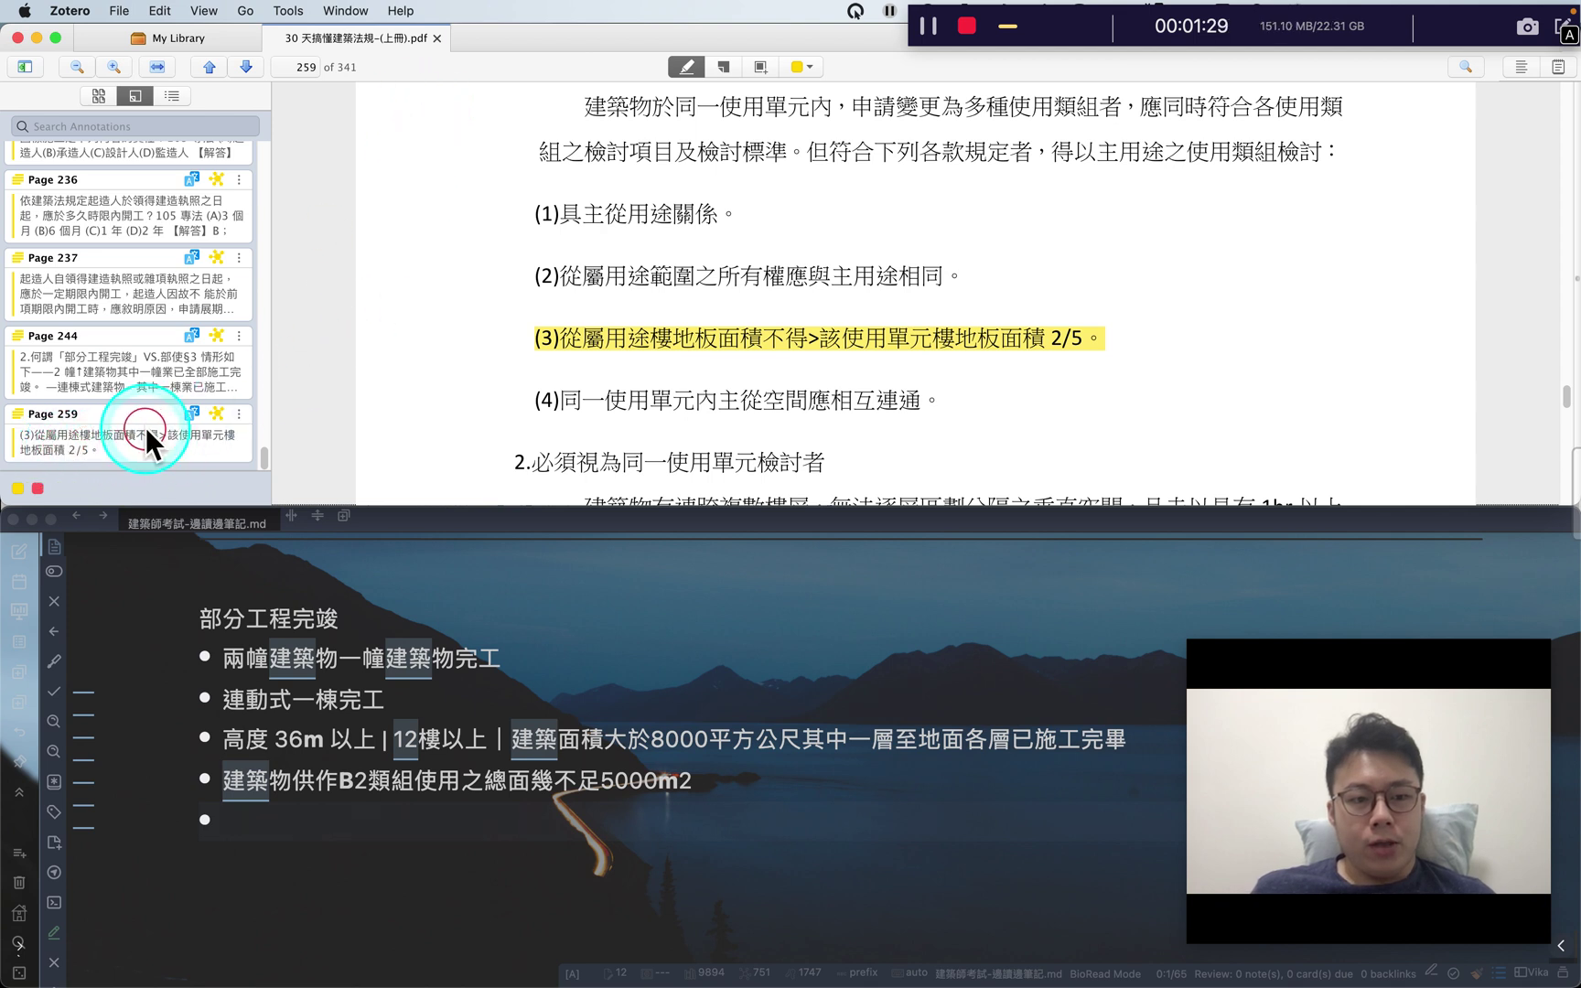
Step: Return to the Obsidian note, end the bullet list under 部分工程完竣 and insert a horizontal divider below it
{"action": "left_click", "coordinate": [274, 830]}
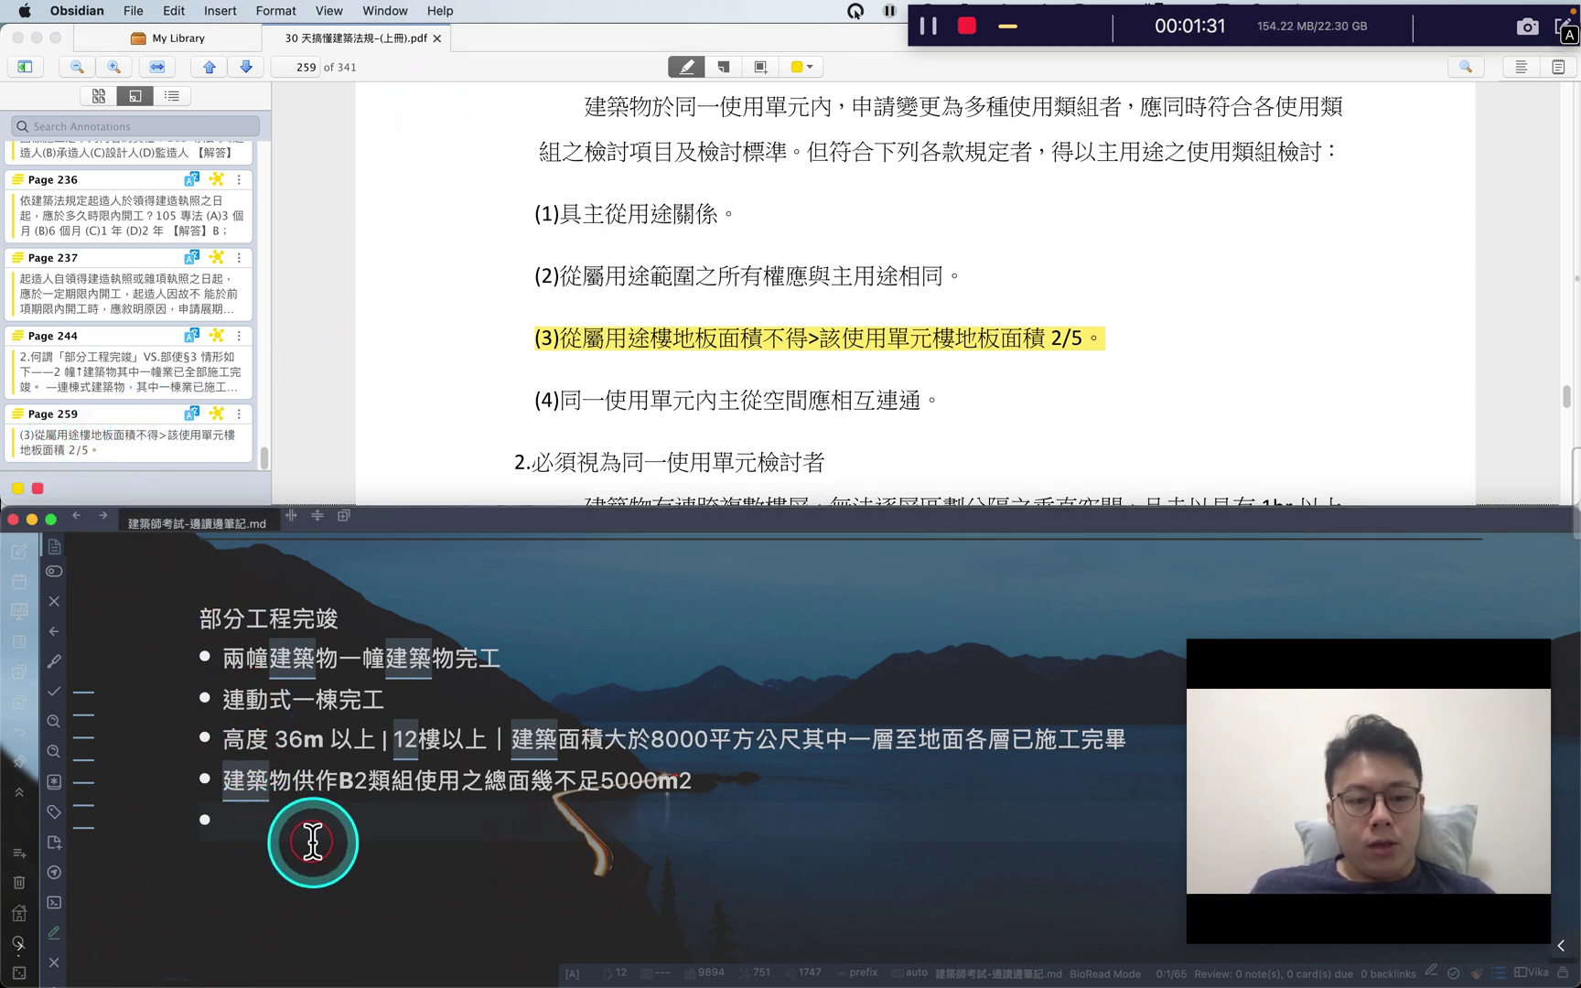
{"action": "key", "text": "Return"}
{"action": "key", "text": "Return"}
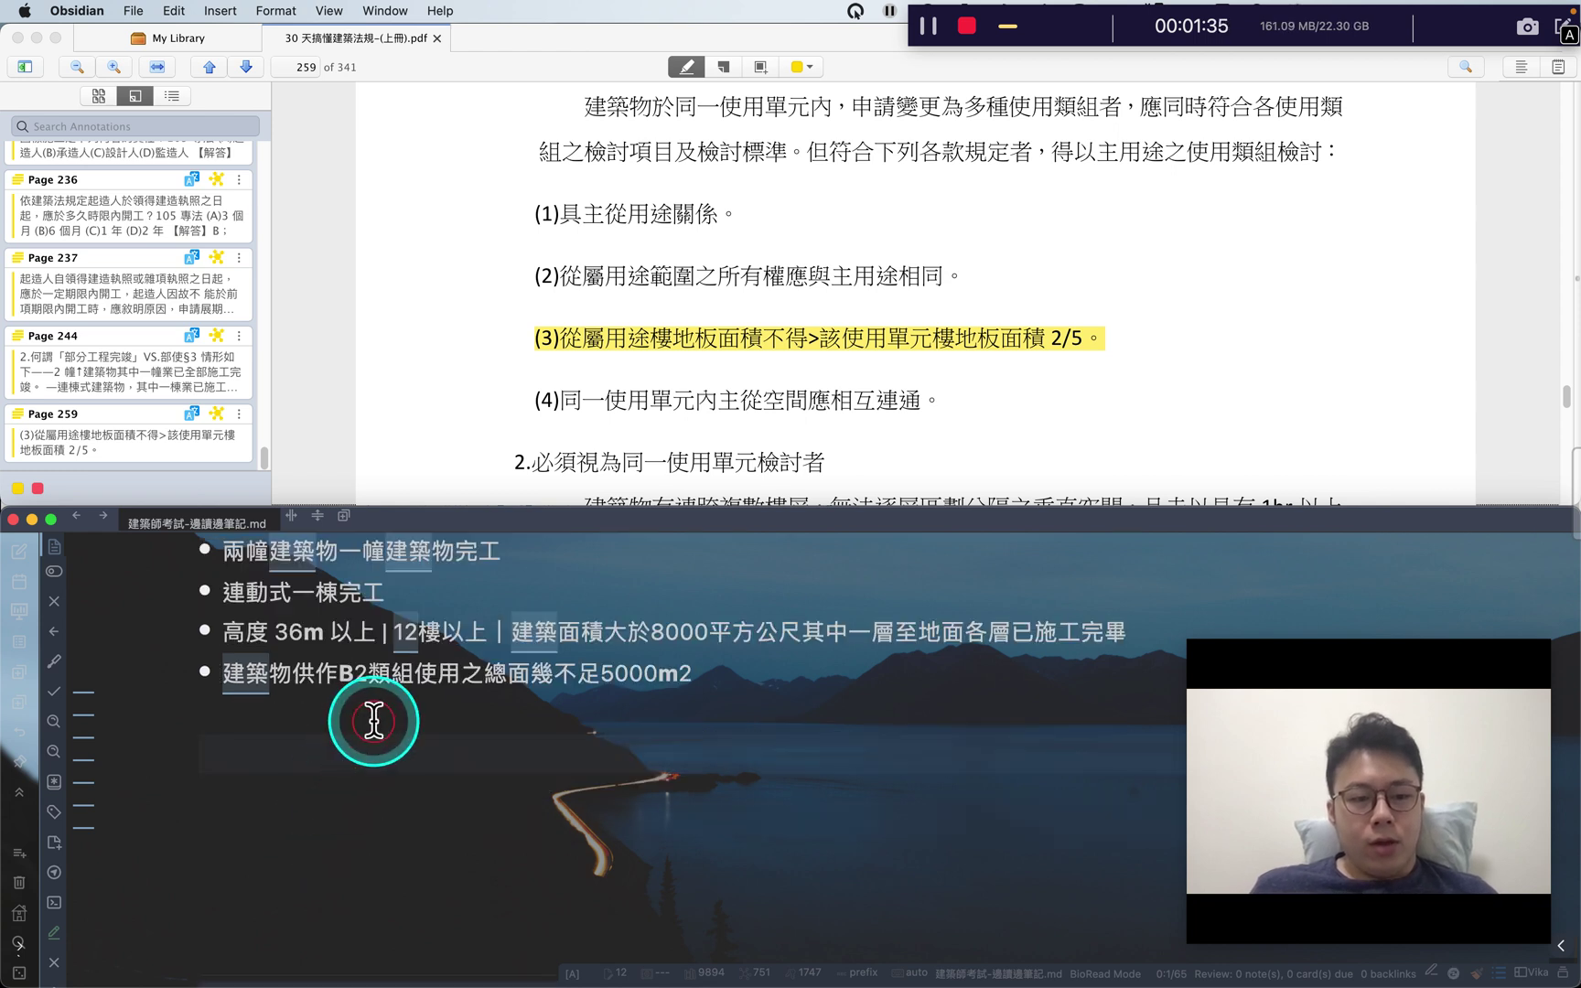
{"action": "scroll", "coordinate": [372, 787], "scroll_direction": "down", "scroll_amount": 2}
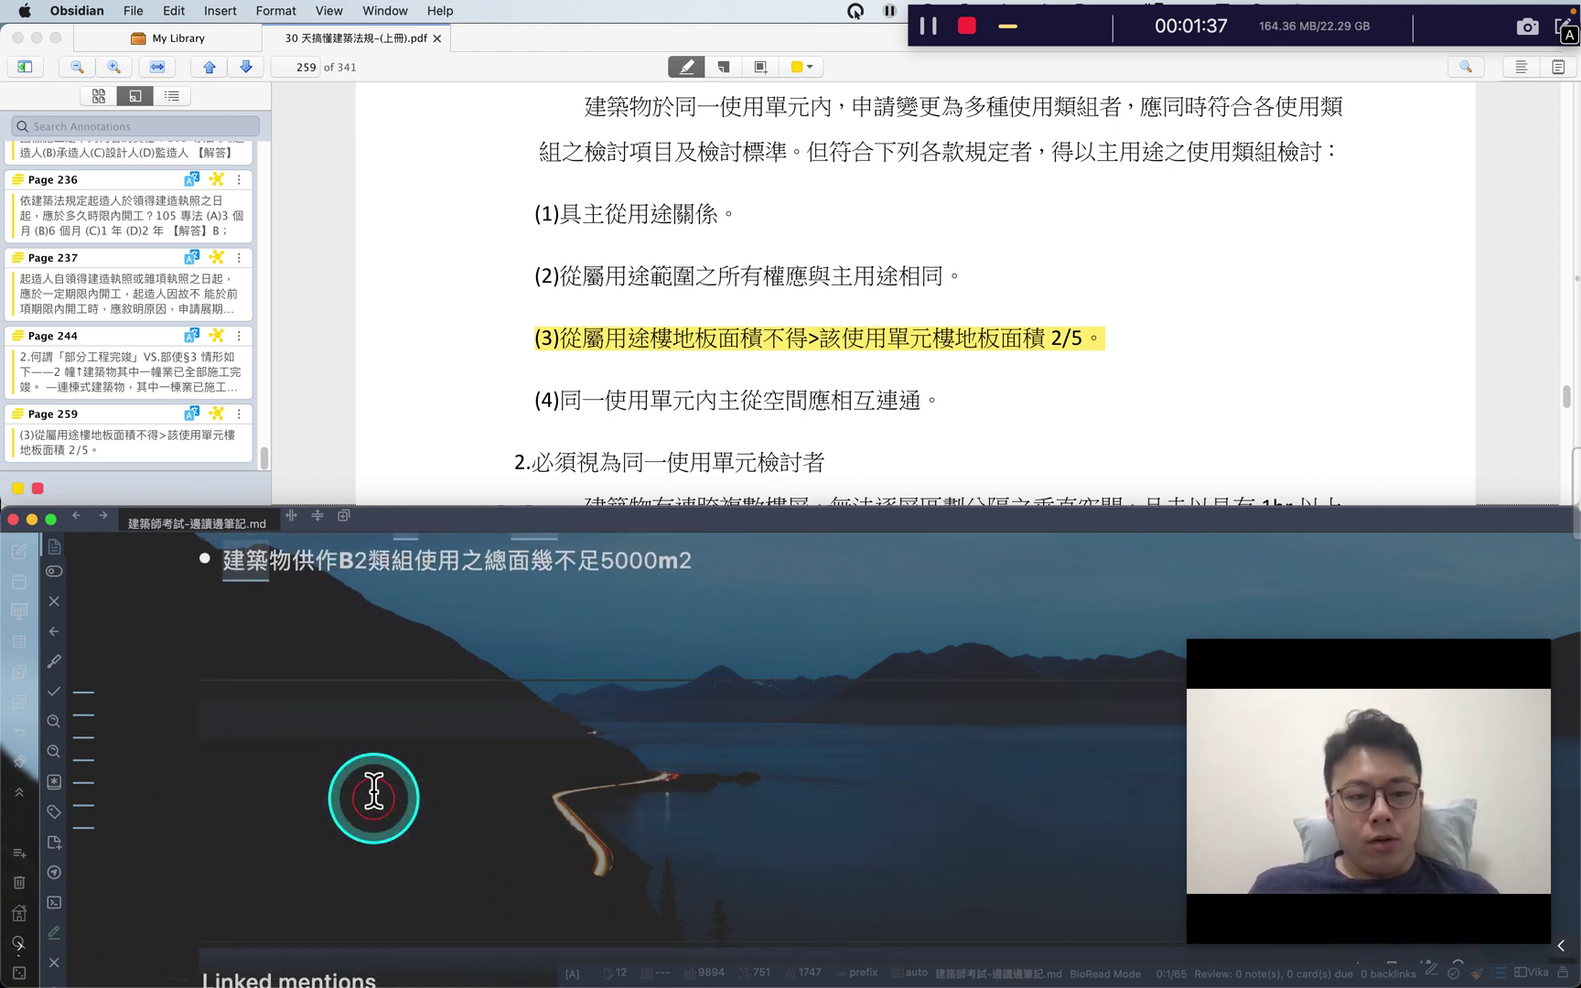
Step: Switch the note to reading view and check the list and divider at its end
{"action": "key", "text": "super+e"}
{"action": "scroll", "coordinate": [387, 740], "scroll_direction": "down", "scroll_amount": 10}
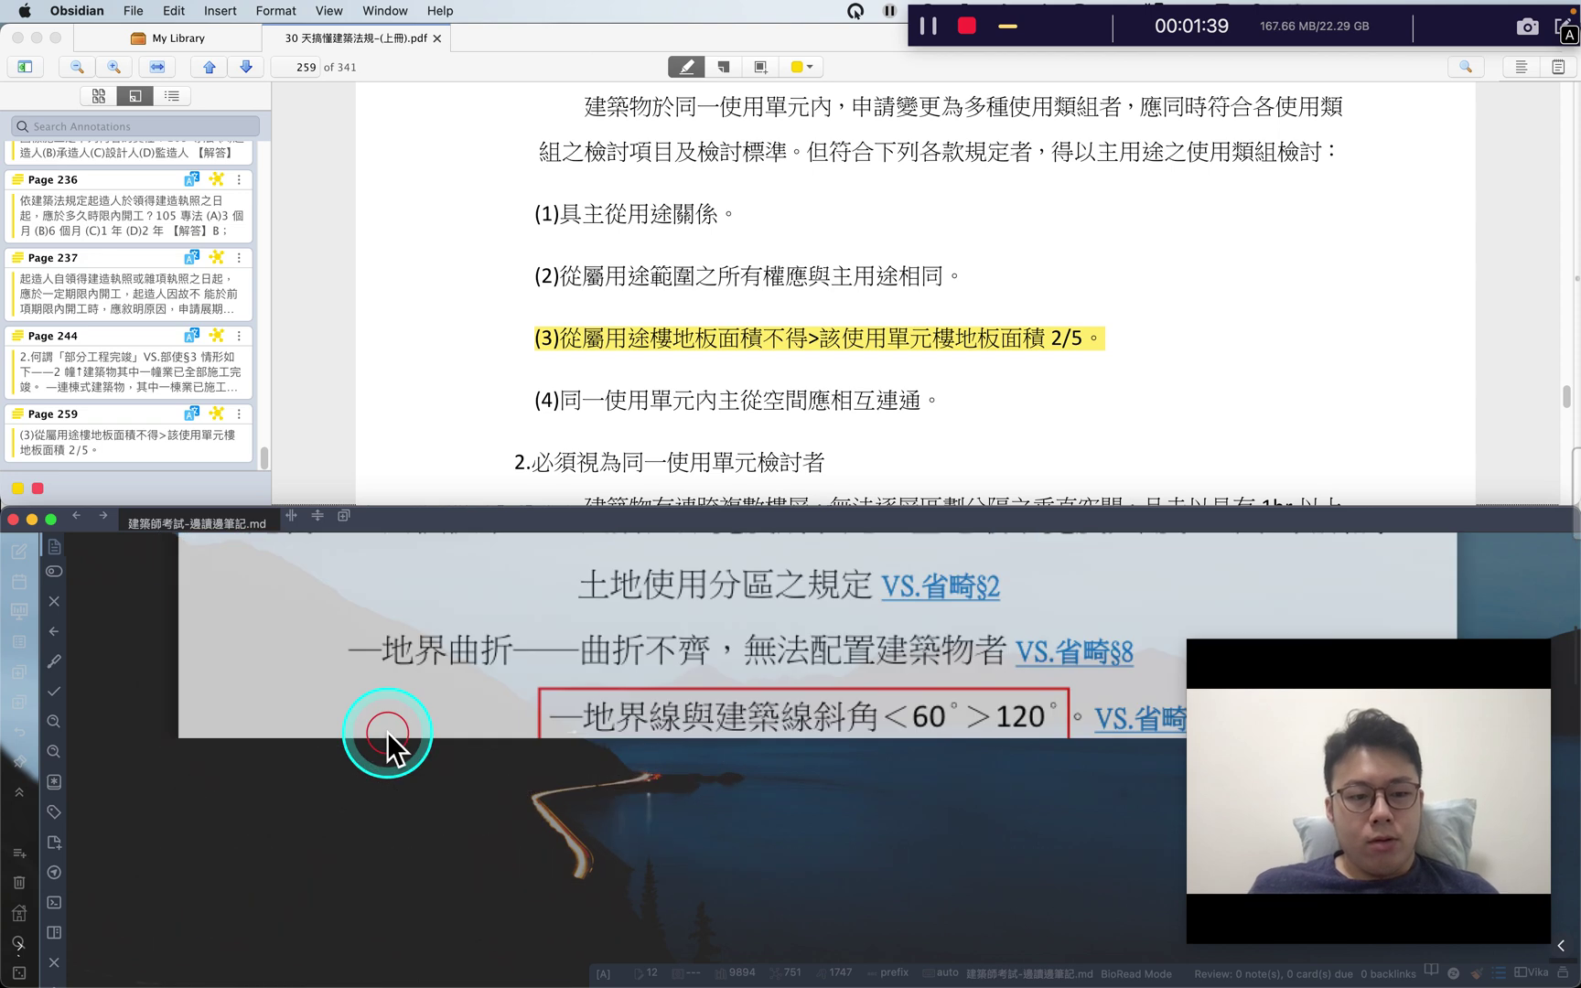
{"action": "scroll", "coordinate": [387, 732], "scroll_direction": "down", "scroll_amount": 5}
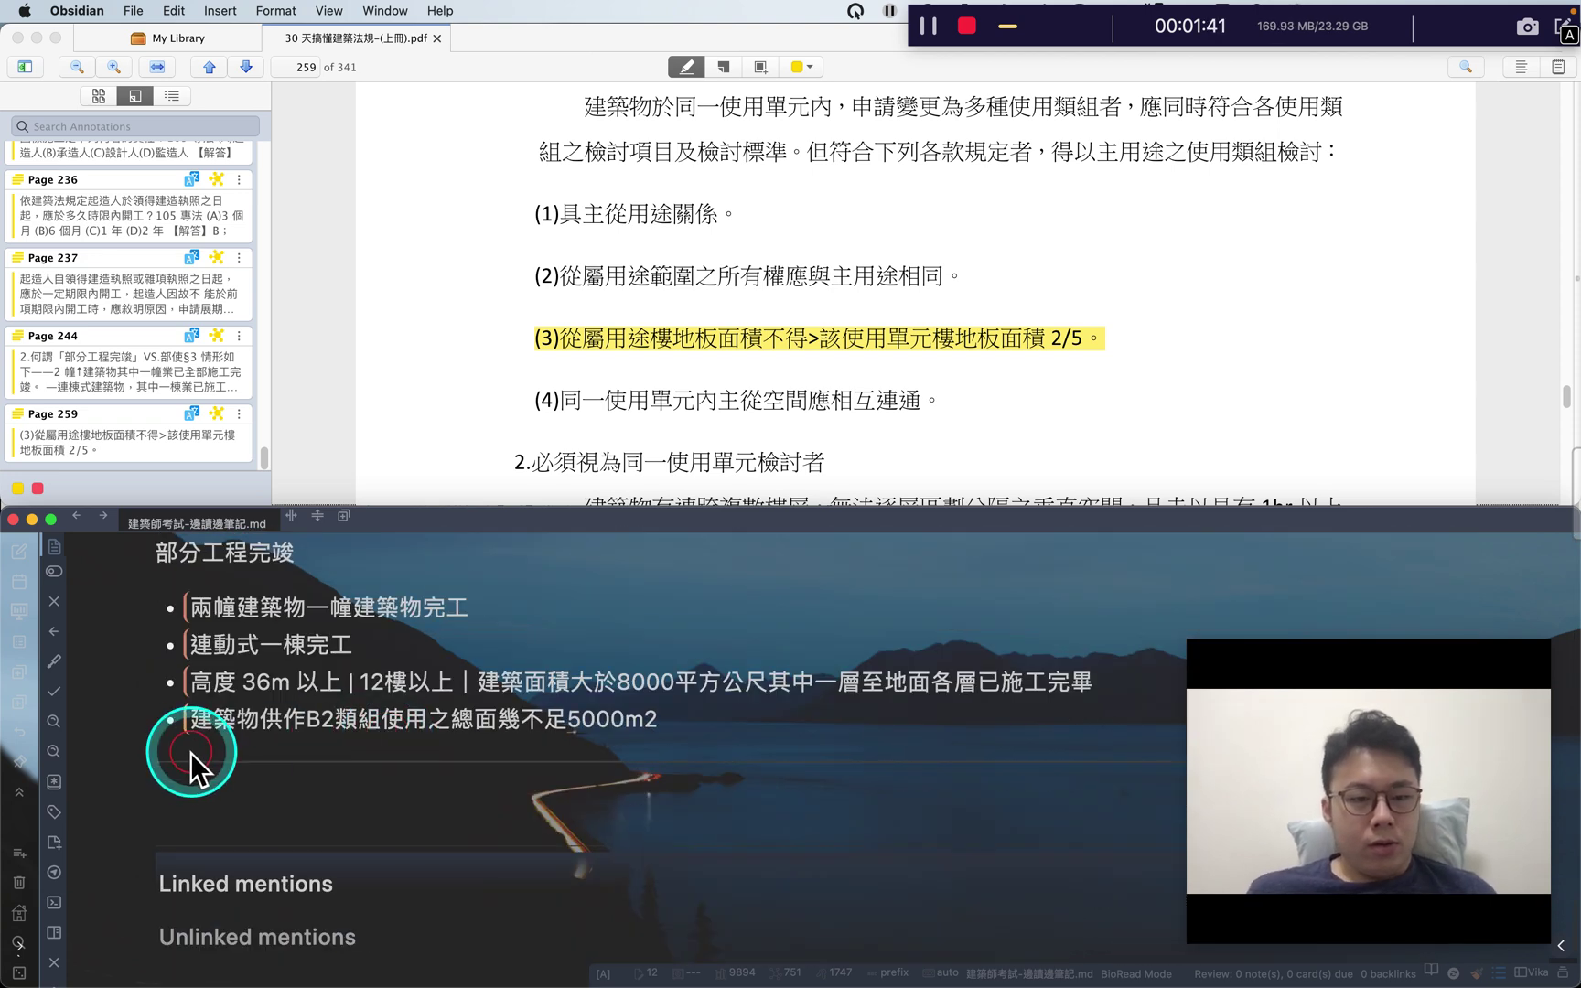
Step: Return the note to editing and add the line 從屬樓地板面積，不得大於，單元樓地板面積 2/5 below the last divider
{"action": "key", "text": "super+e"}
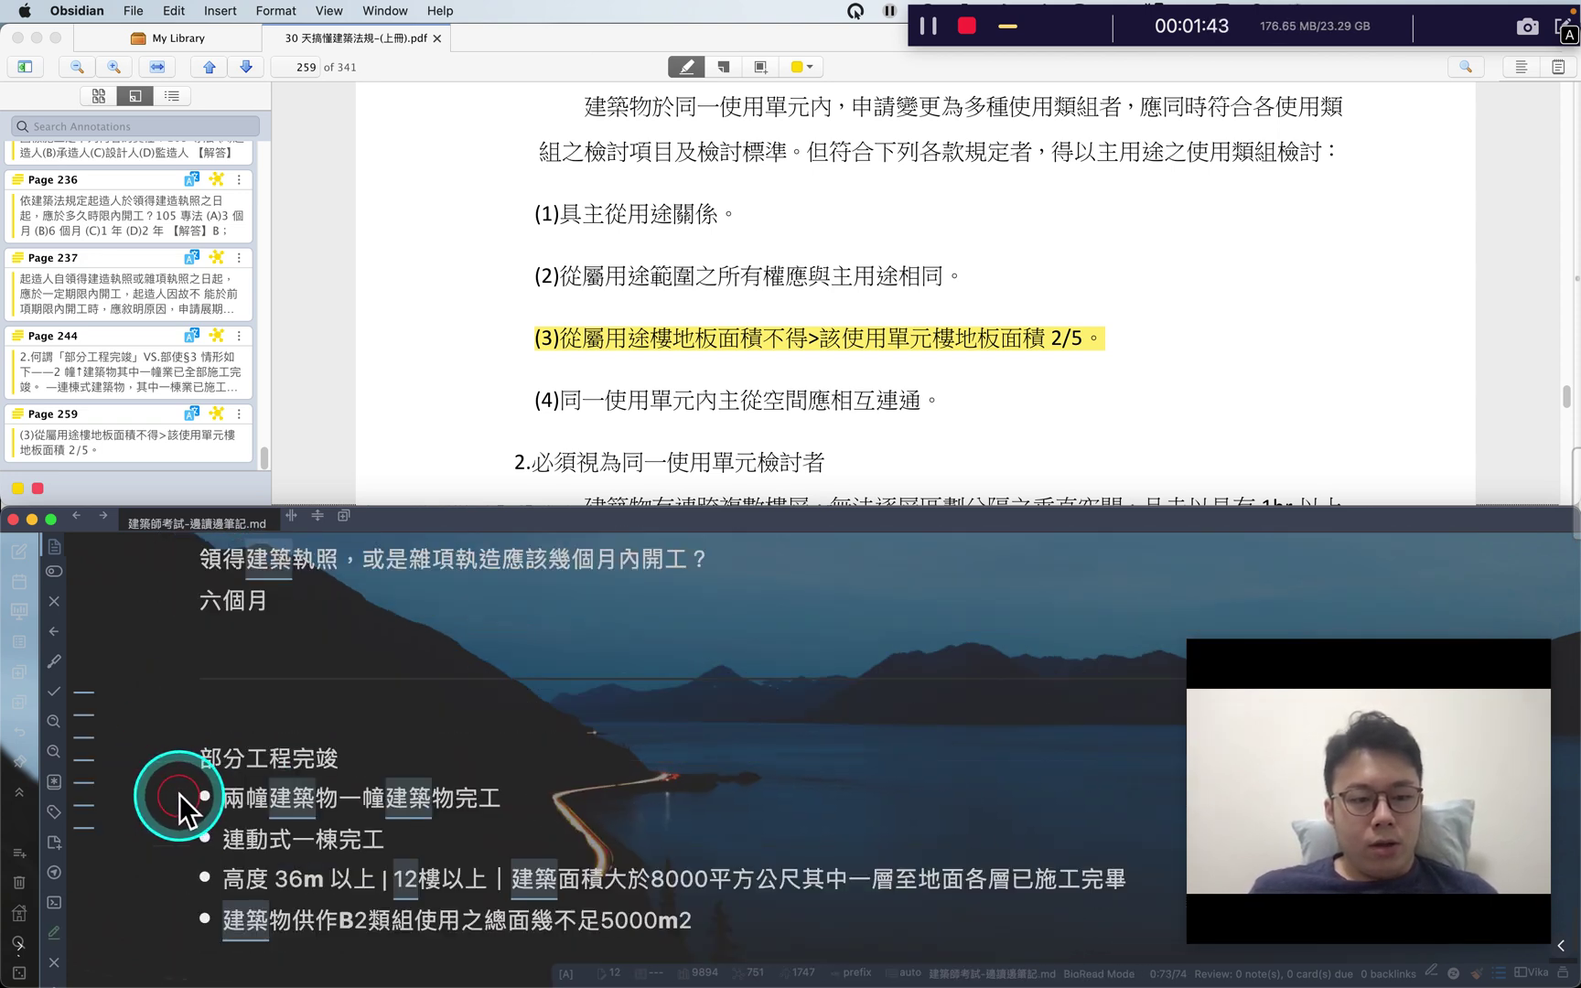
{"action": "scroll", "coordinate": [218, 810], "scroll_direction": "down", "scroll_amount": 4}
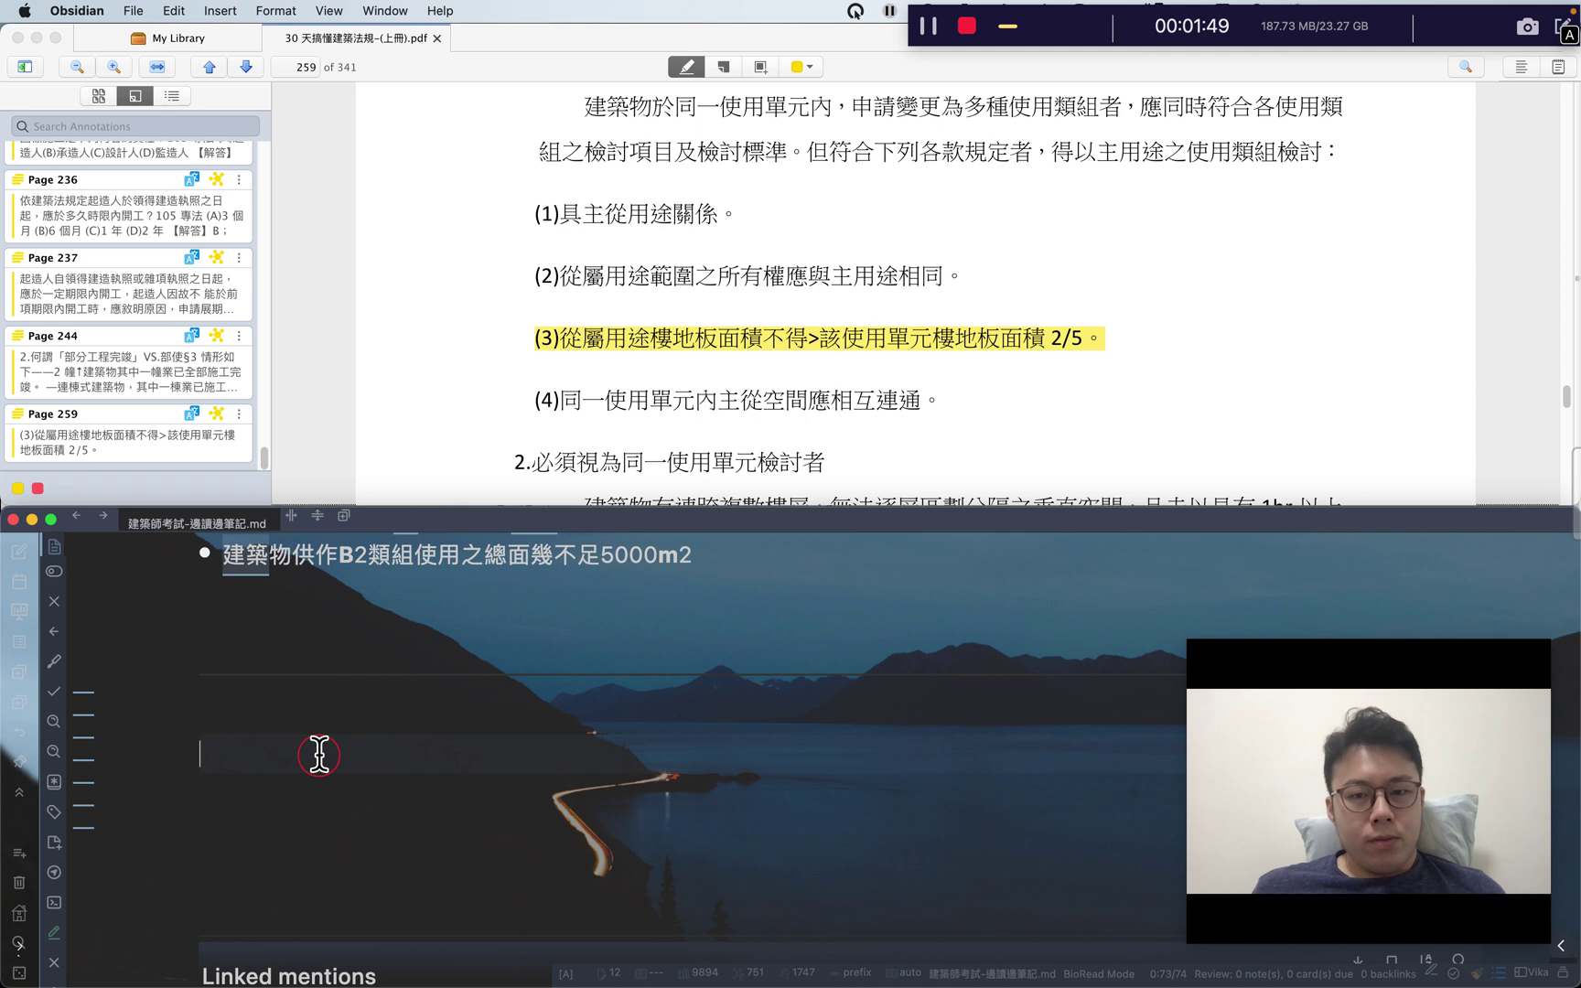
{"action": "type", "text": "hj/6g"}
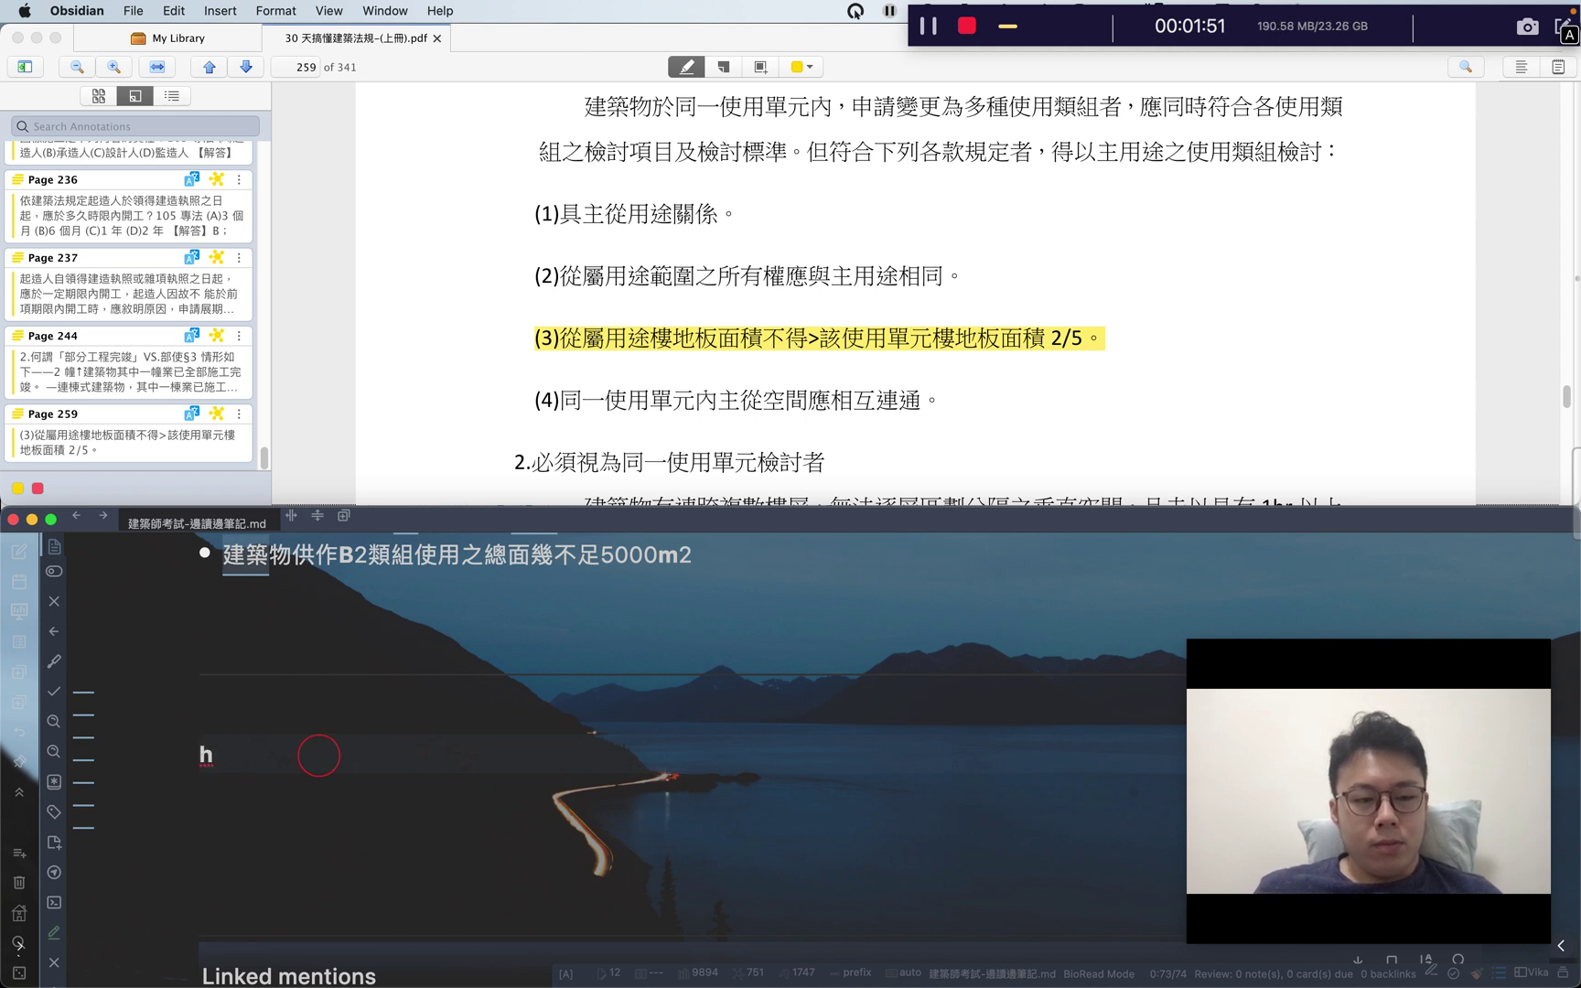
{"action": "left_click", "coordinate": [320, 757]}
{"action": "key", "text": "Caps_Lock"}
{"action": "type", "text": "從"}
{"action": "type", "text": "ㄉㄨ"}
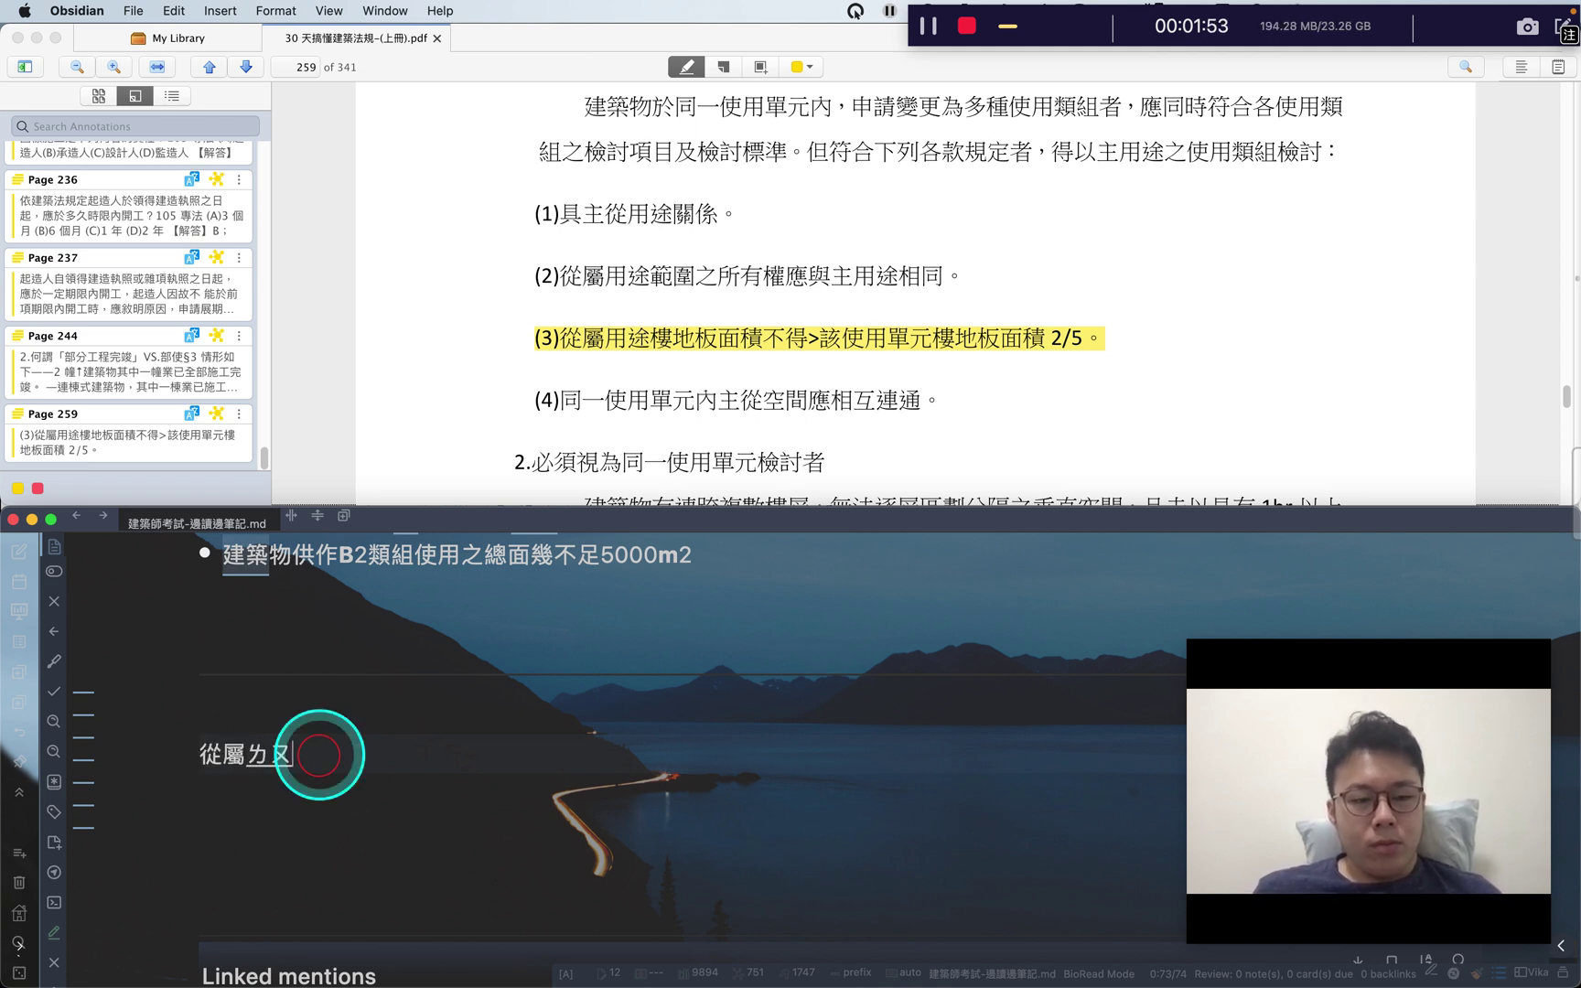
{"action": "type", "text": "ˋㄅㄢㄇㄧㄢˋㄐㄧ"}
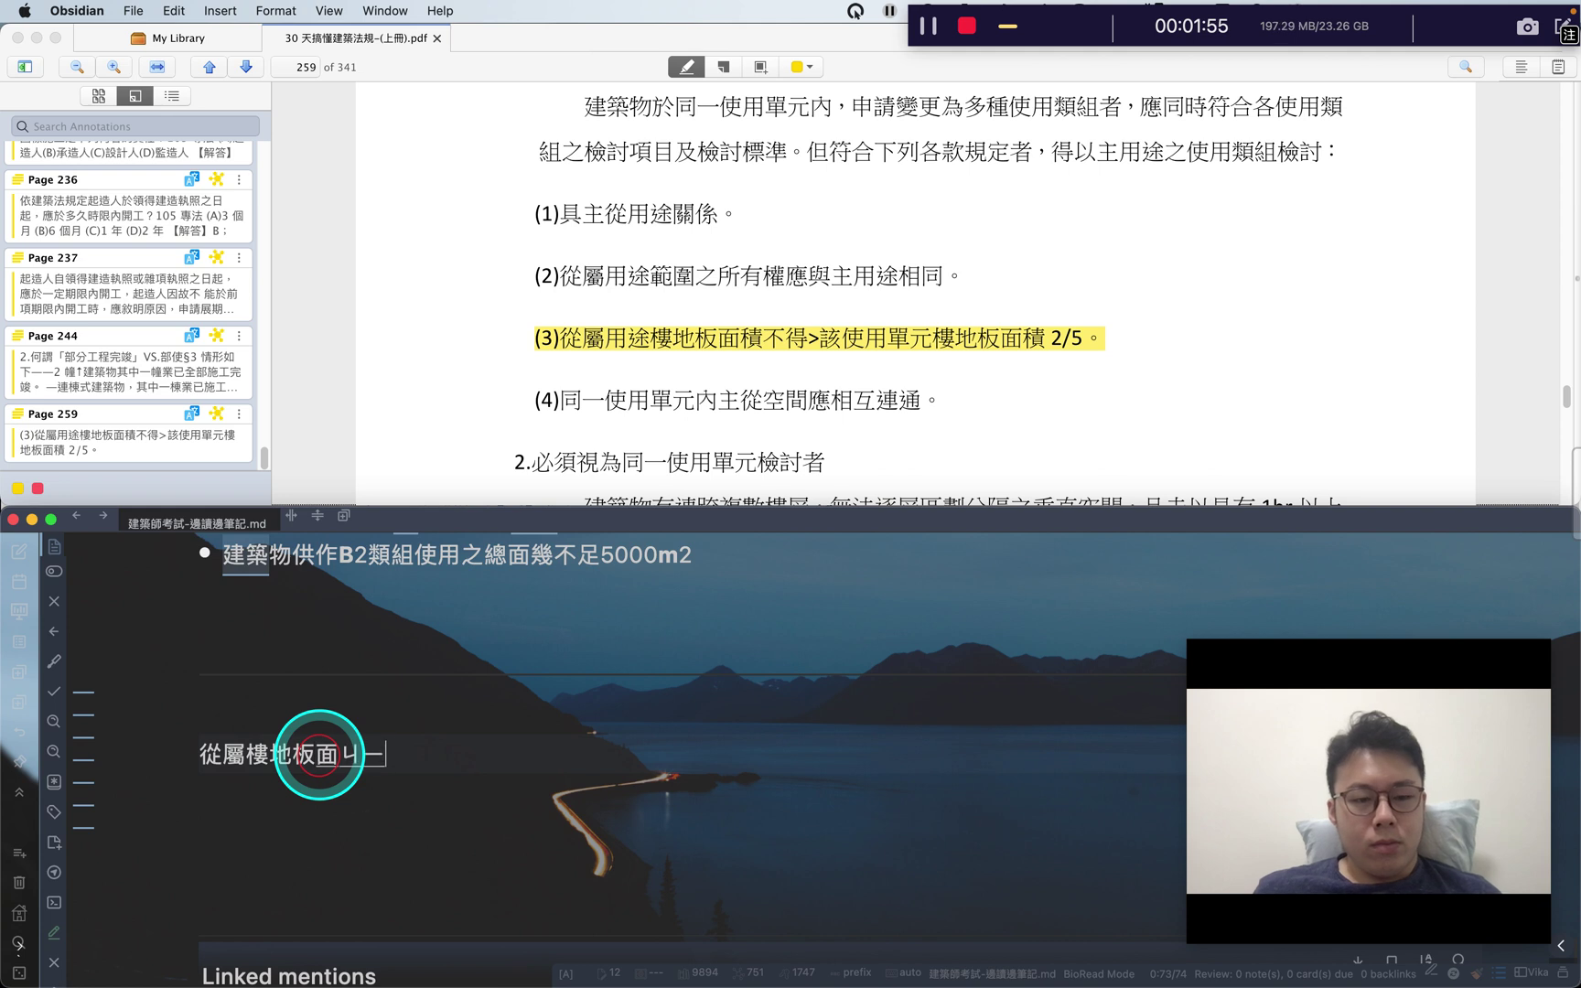
{"action": "type", "text": "ㄅㄨ"}
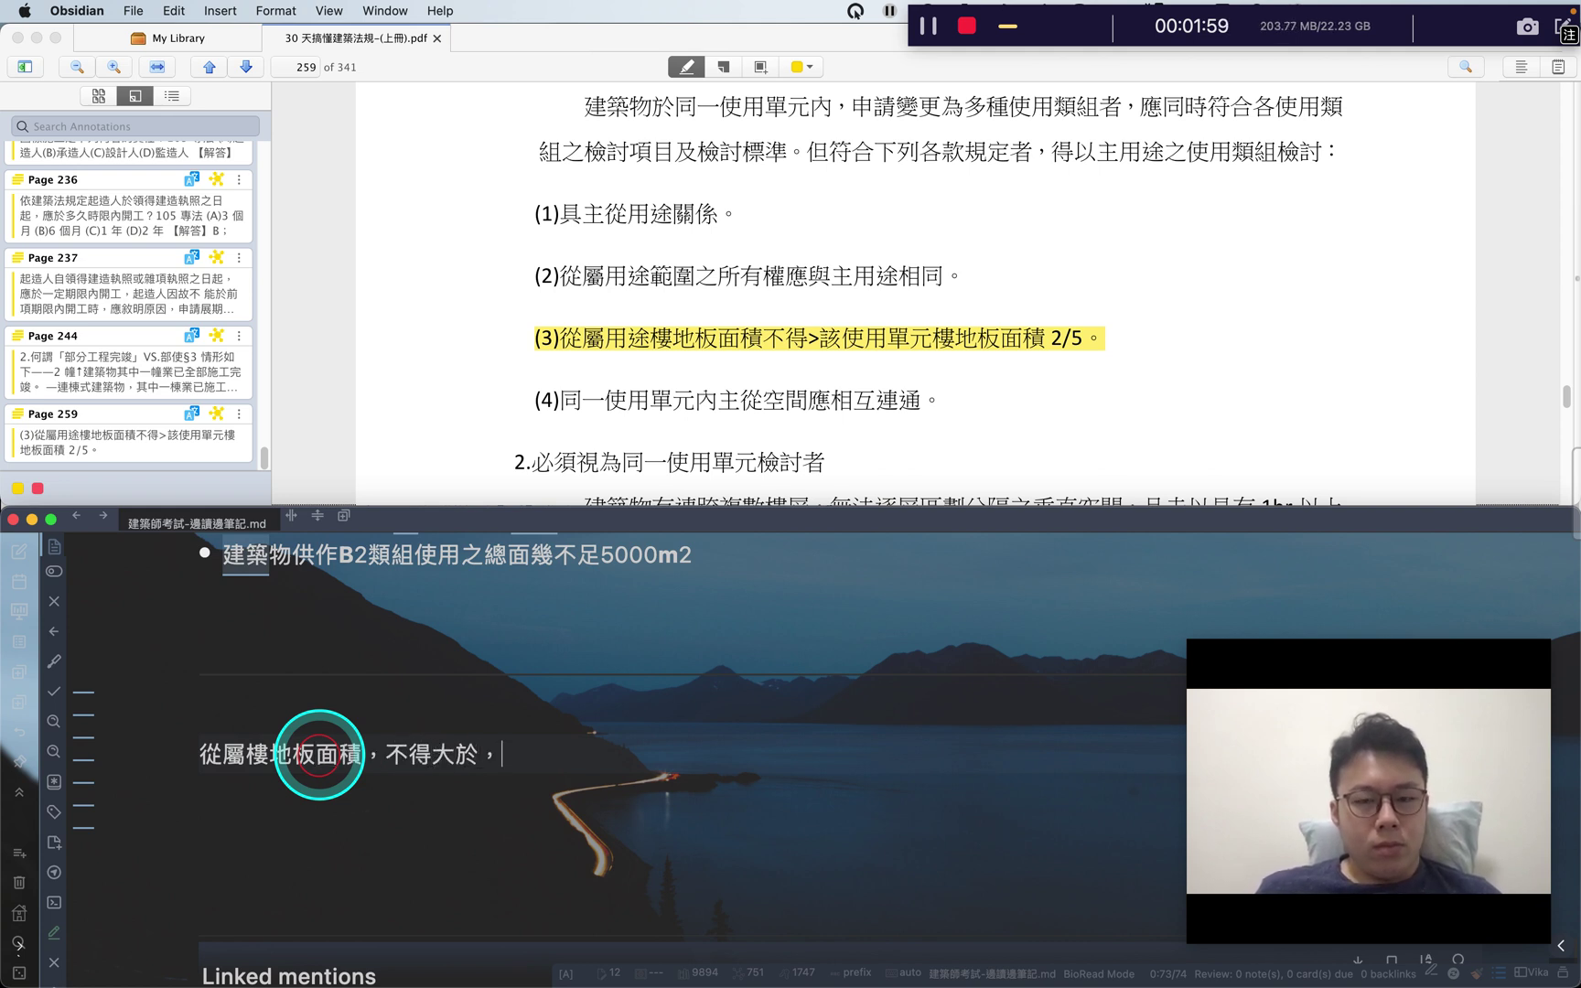
{"action": "type", "text": "ㄉㄢ "}
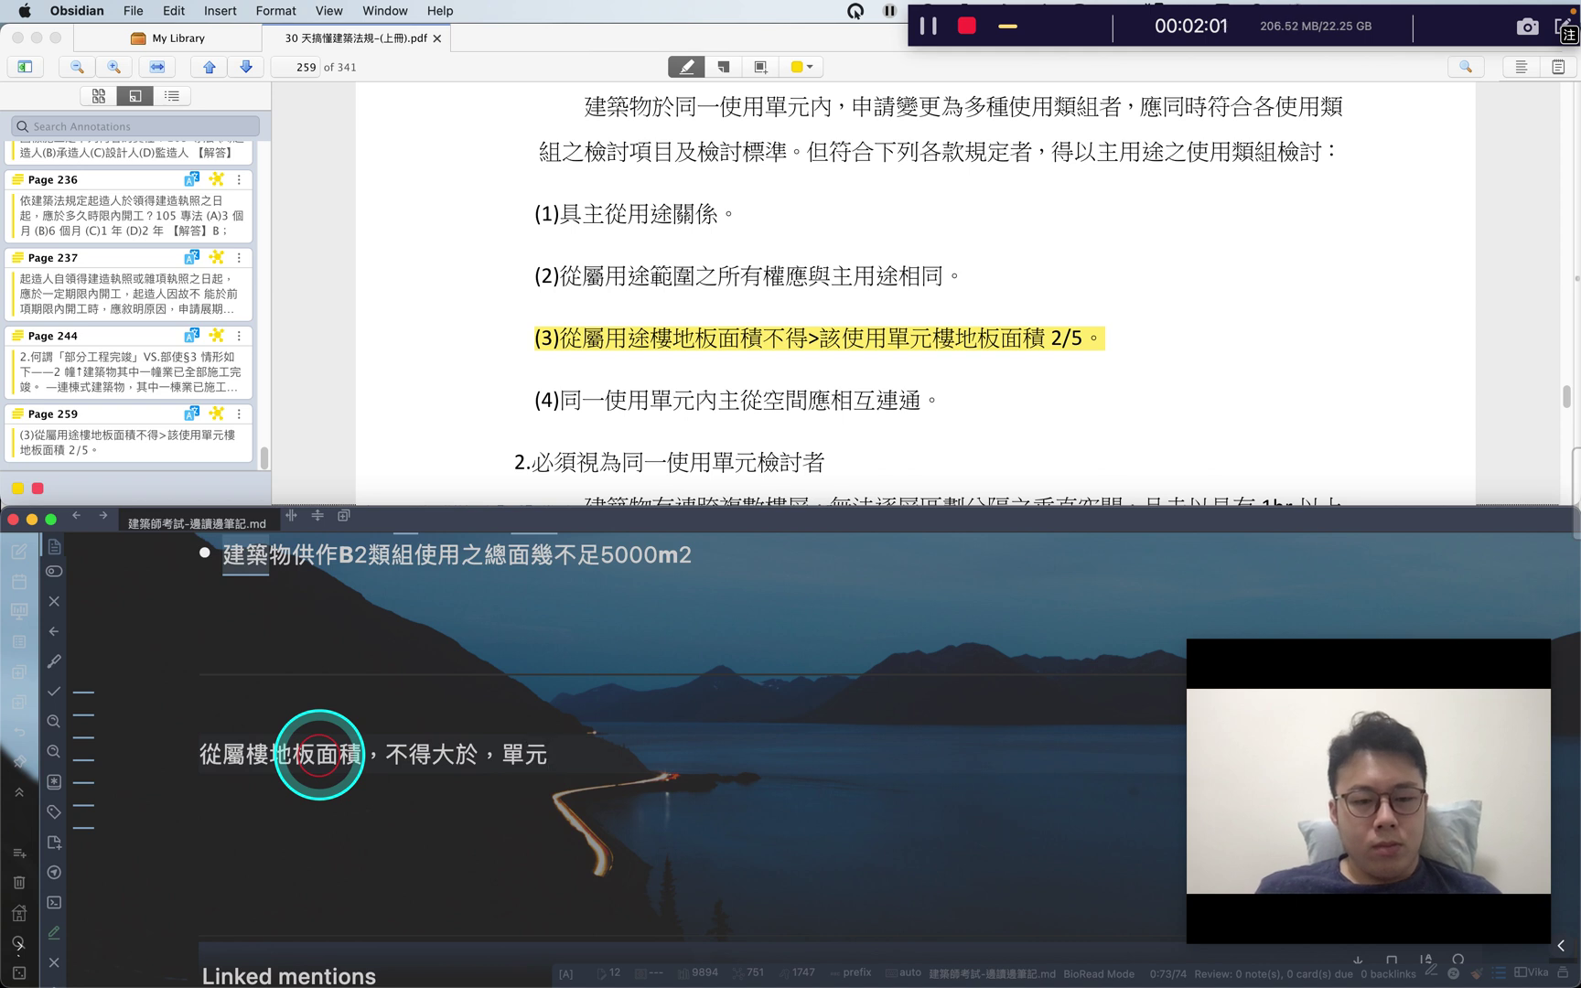
{"action": "type", "text": "ㄌㄡˊㄉㄧˋㄅㄢˇㄇㄧㄢˋ"}
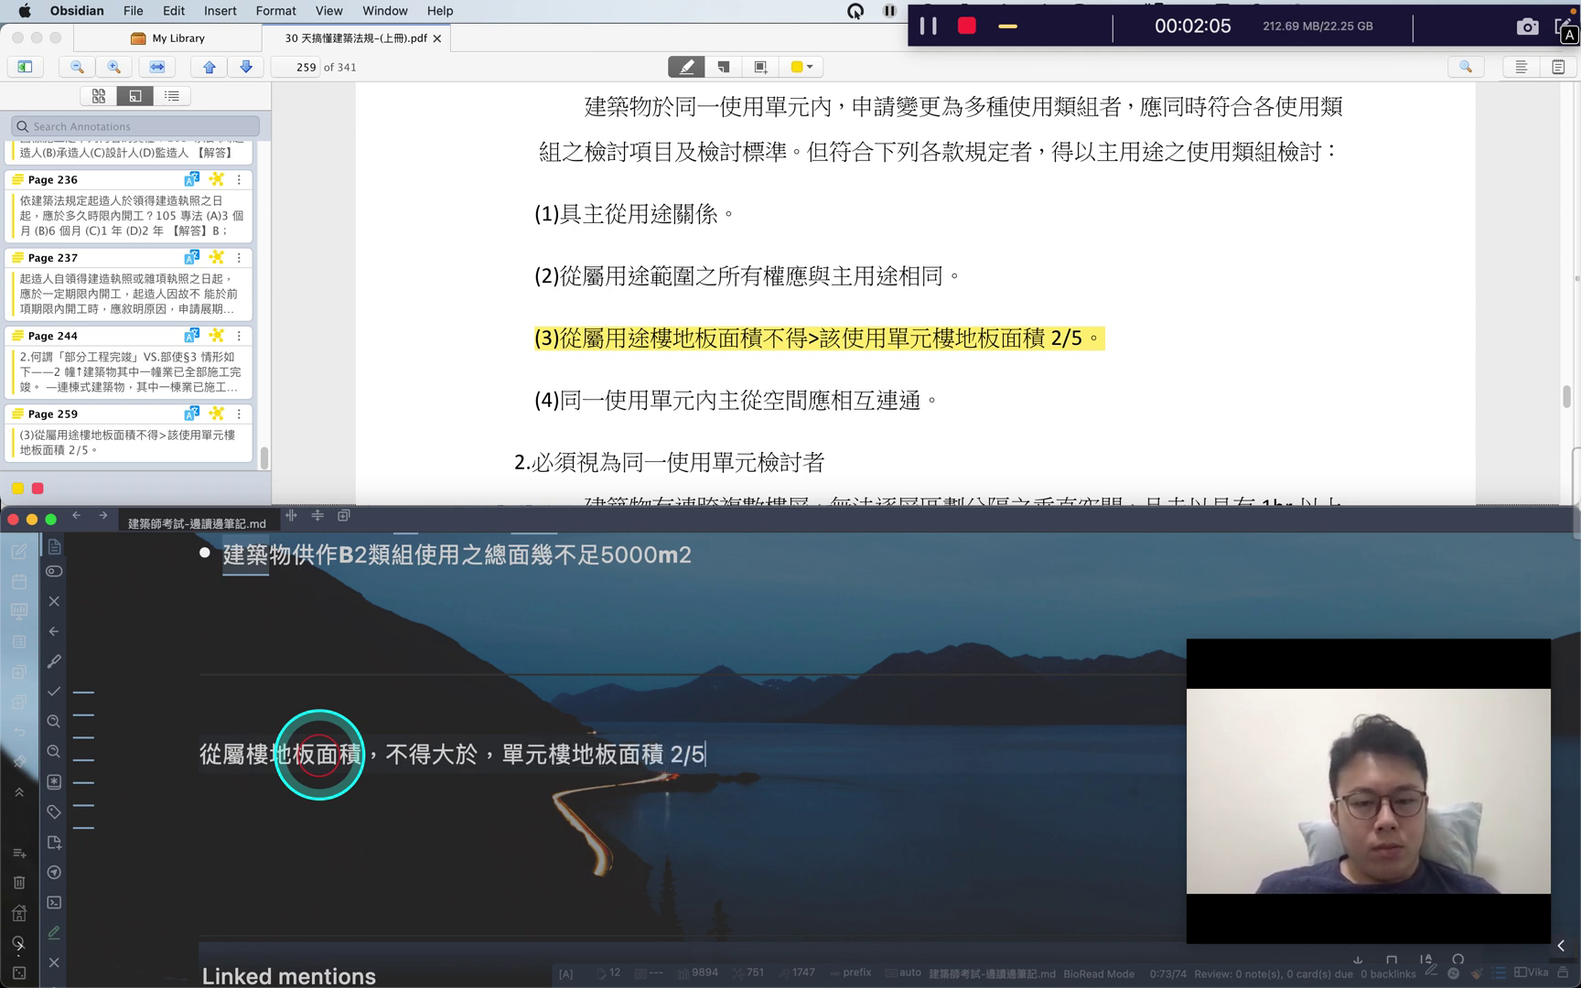
{"action": "key", "text": "Caps_Lock"}
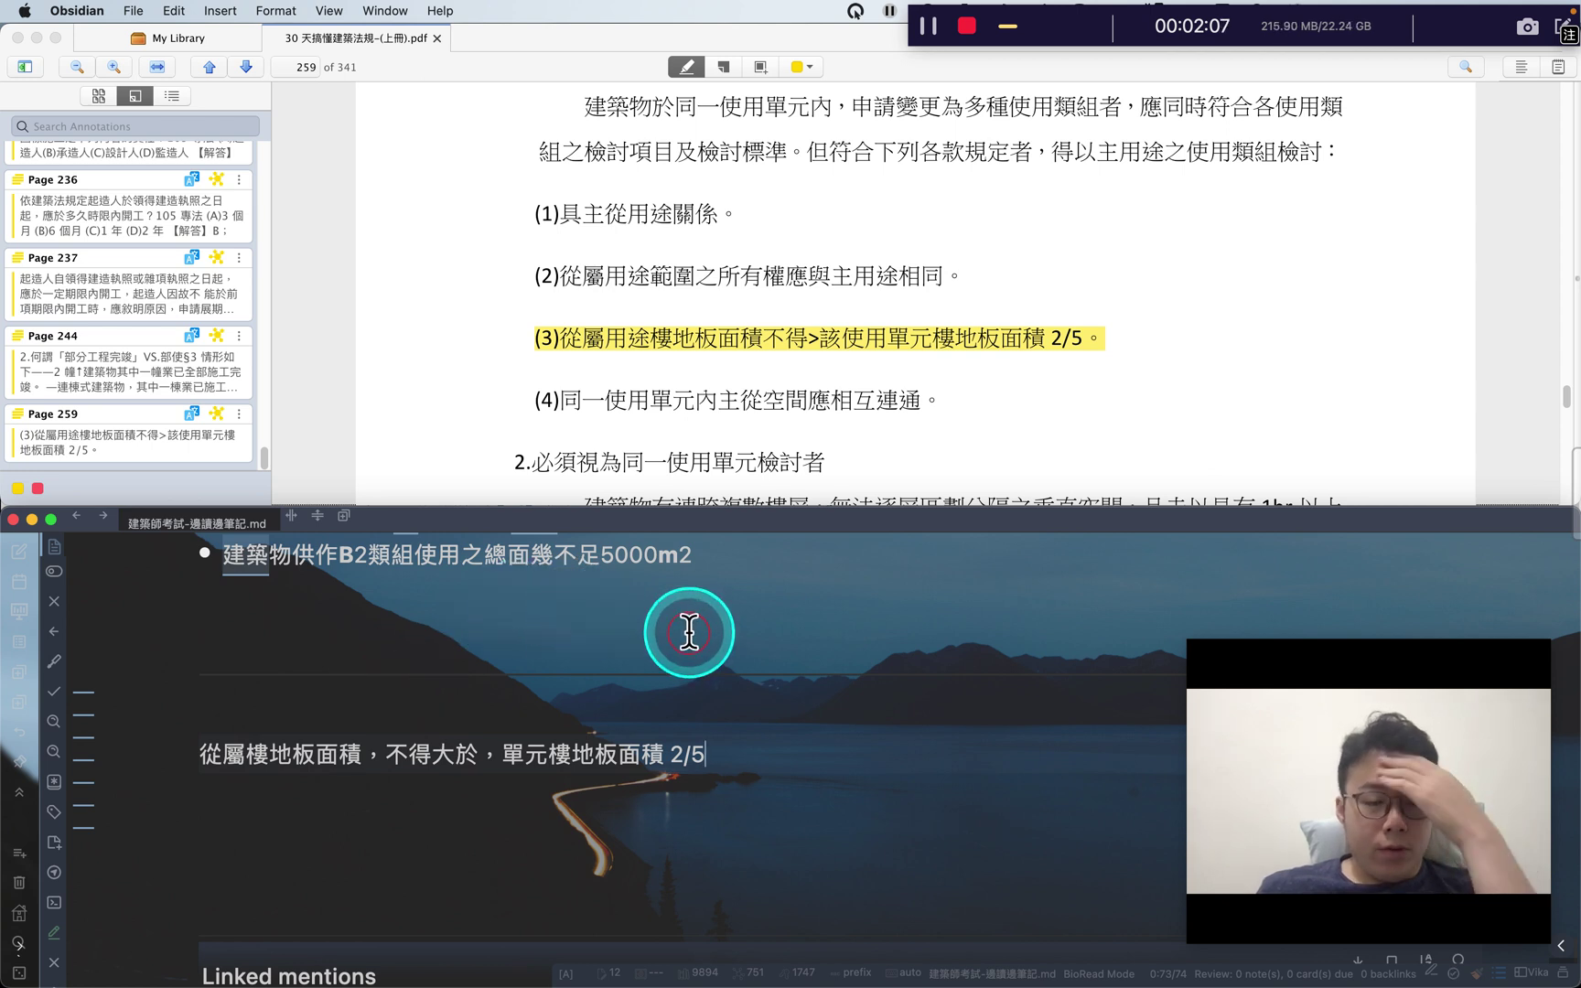
Step: Review the note from the new line back up to its first heading, checking the dividers between sections
{"action": "scroll", "coordinate": [724, 696], "scroll_direction": "down", "scroll_amount": 1}
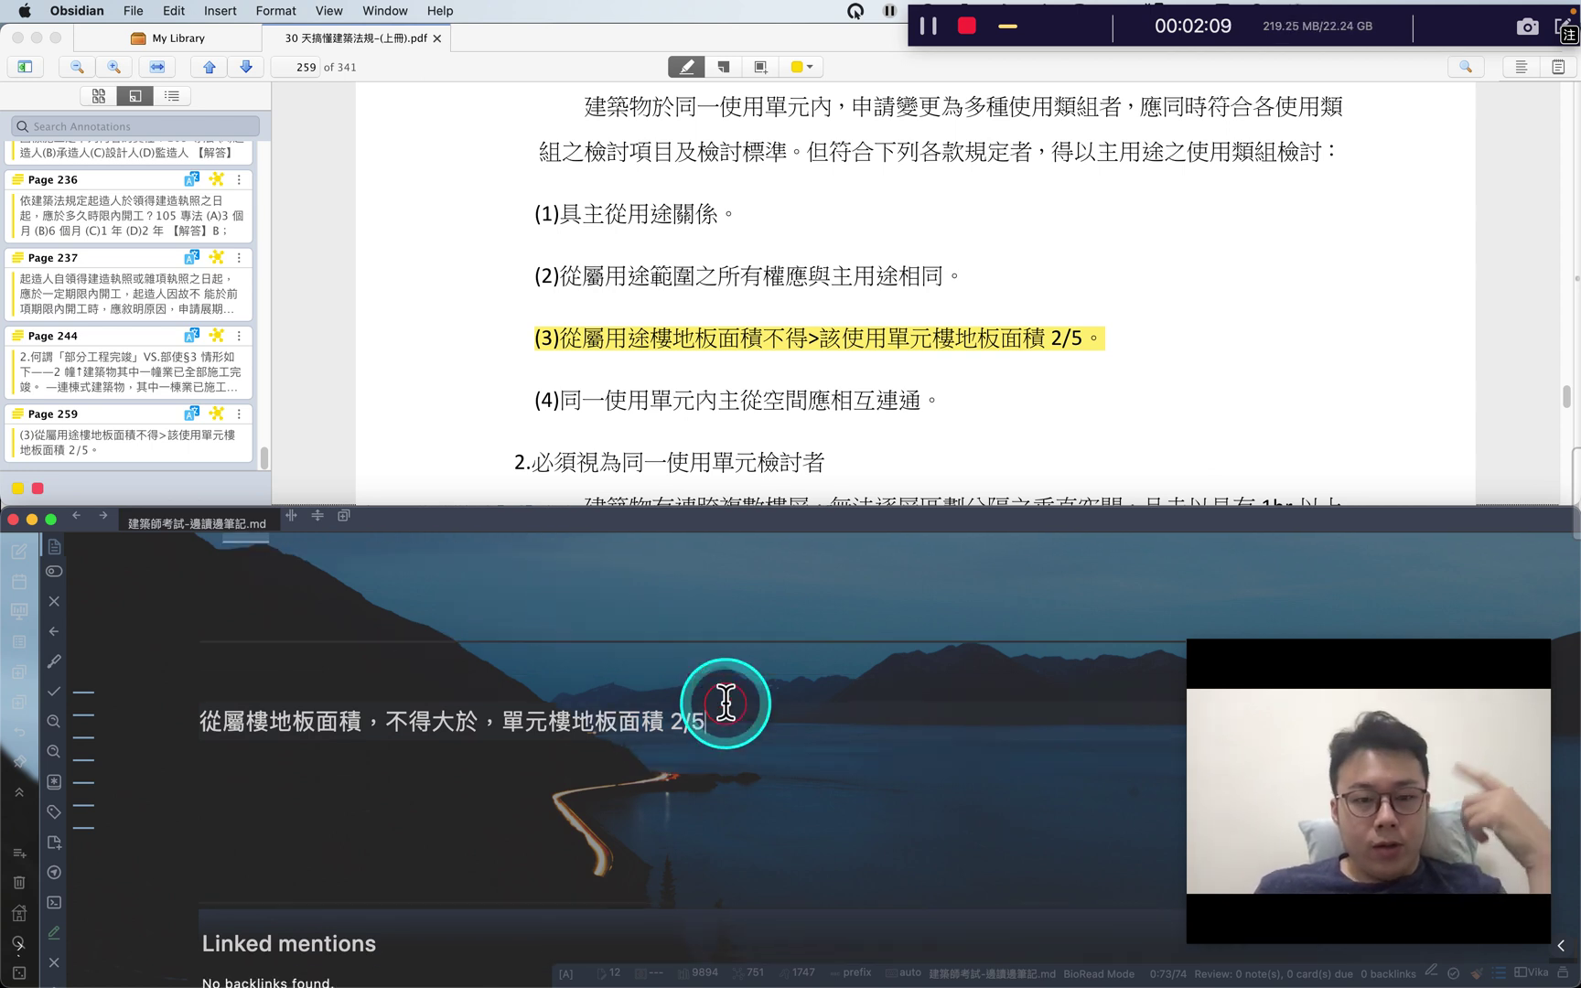
{"action": "left_click", "coordinate": [726, 704]}
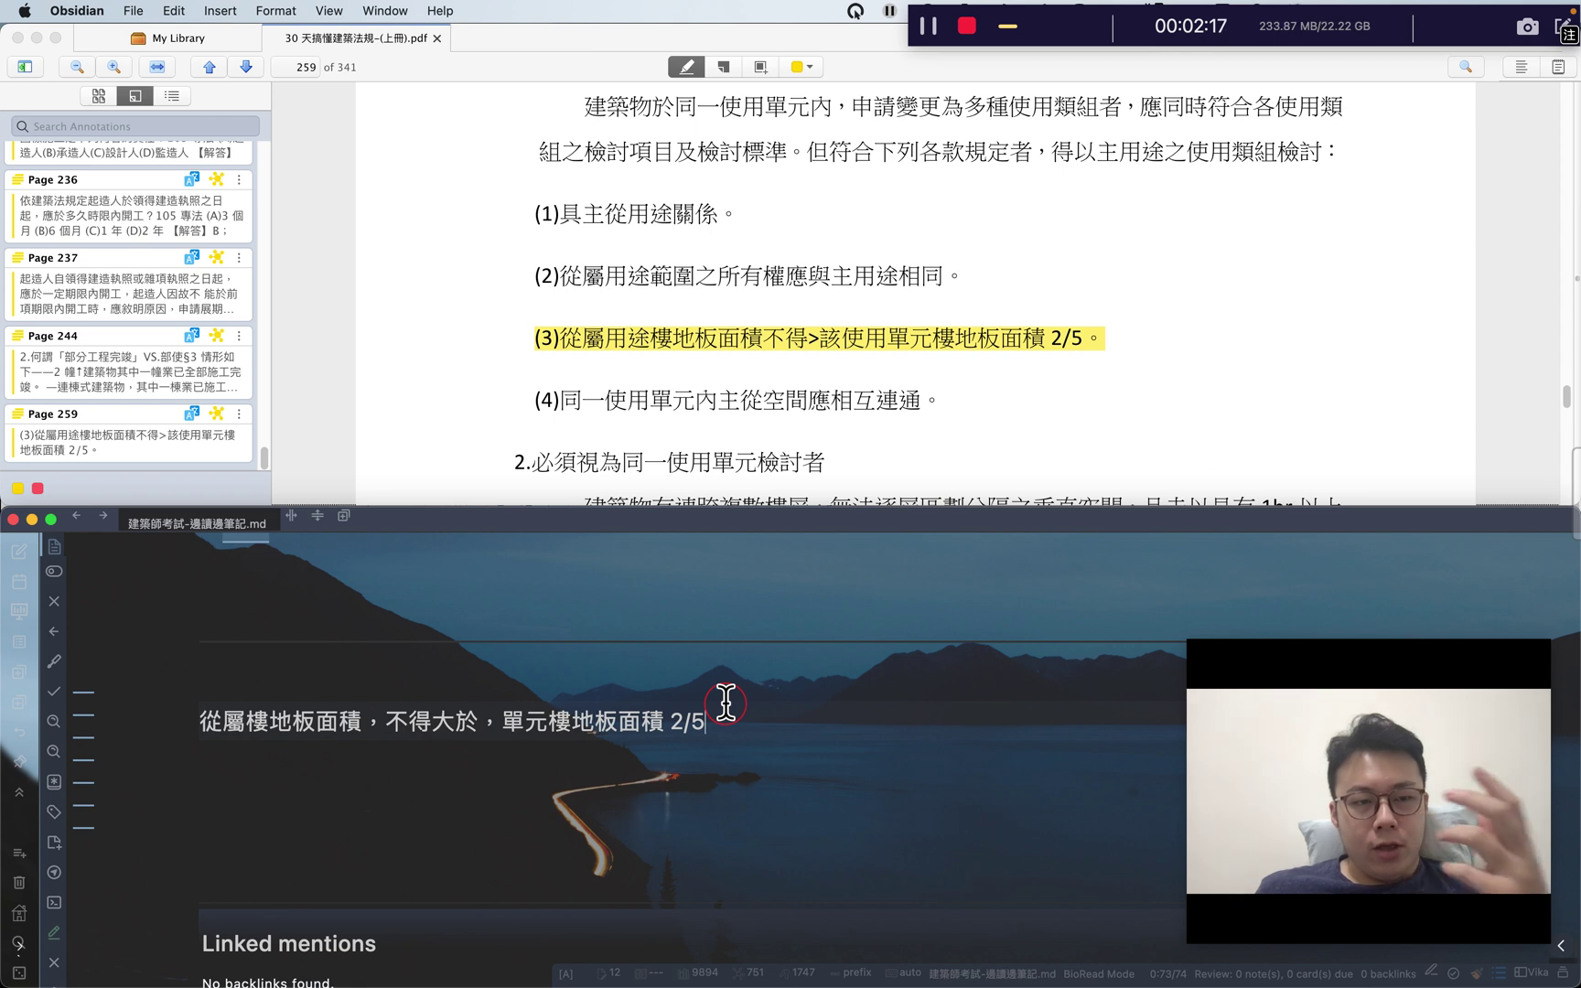
{"action": "scroll", "coordinate": [725, 703], "scroll_direction": "down", "scroll_amount": 1}
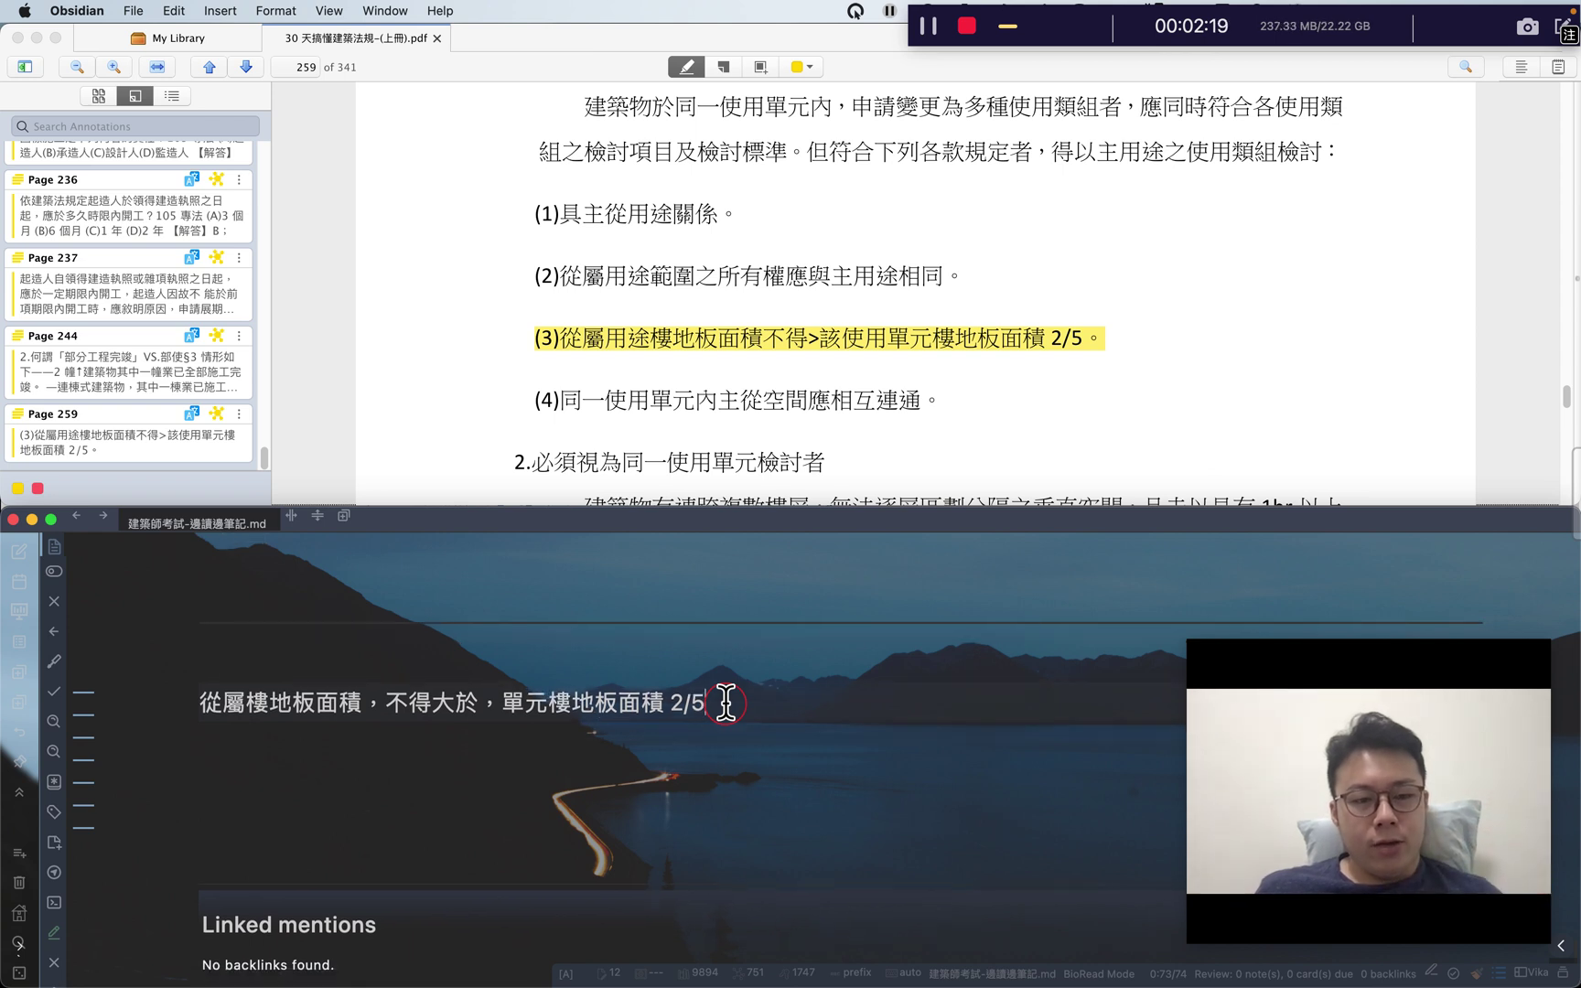
{"action": "scroll", "coordinate": [726, 703], "scroll_direction": "up", "scroll_amount": 1}
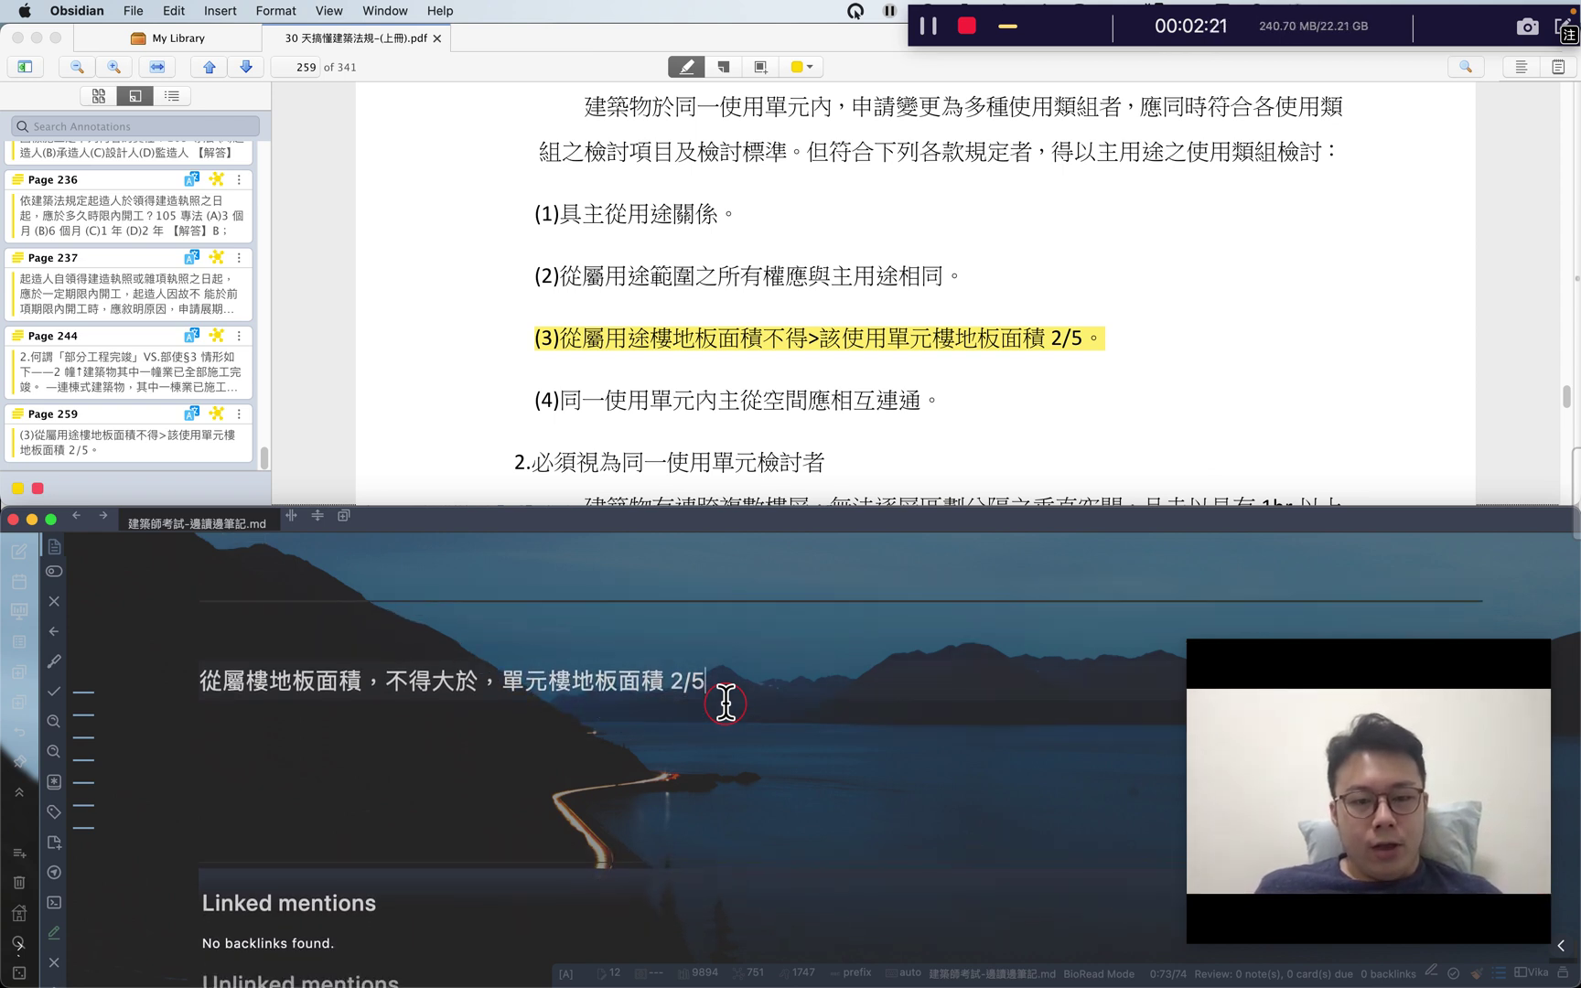
{"action": "left_click", "coordinate": [715, 662]}
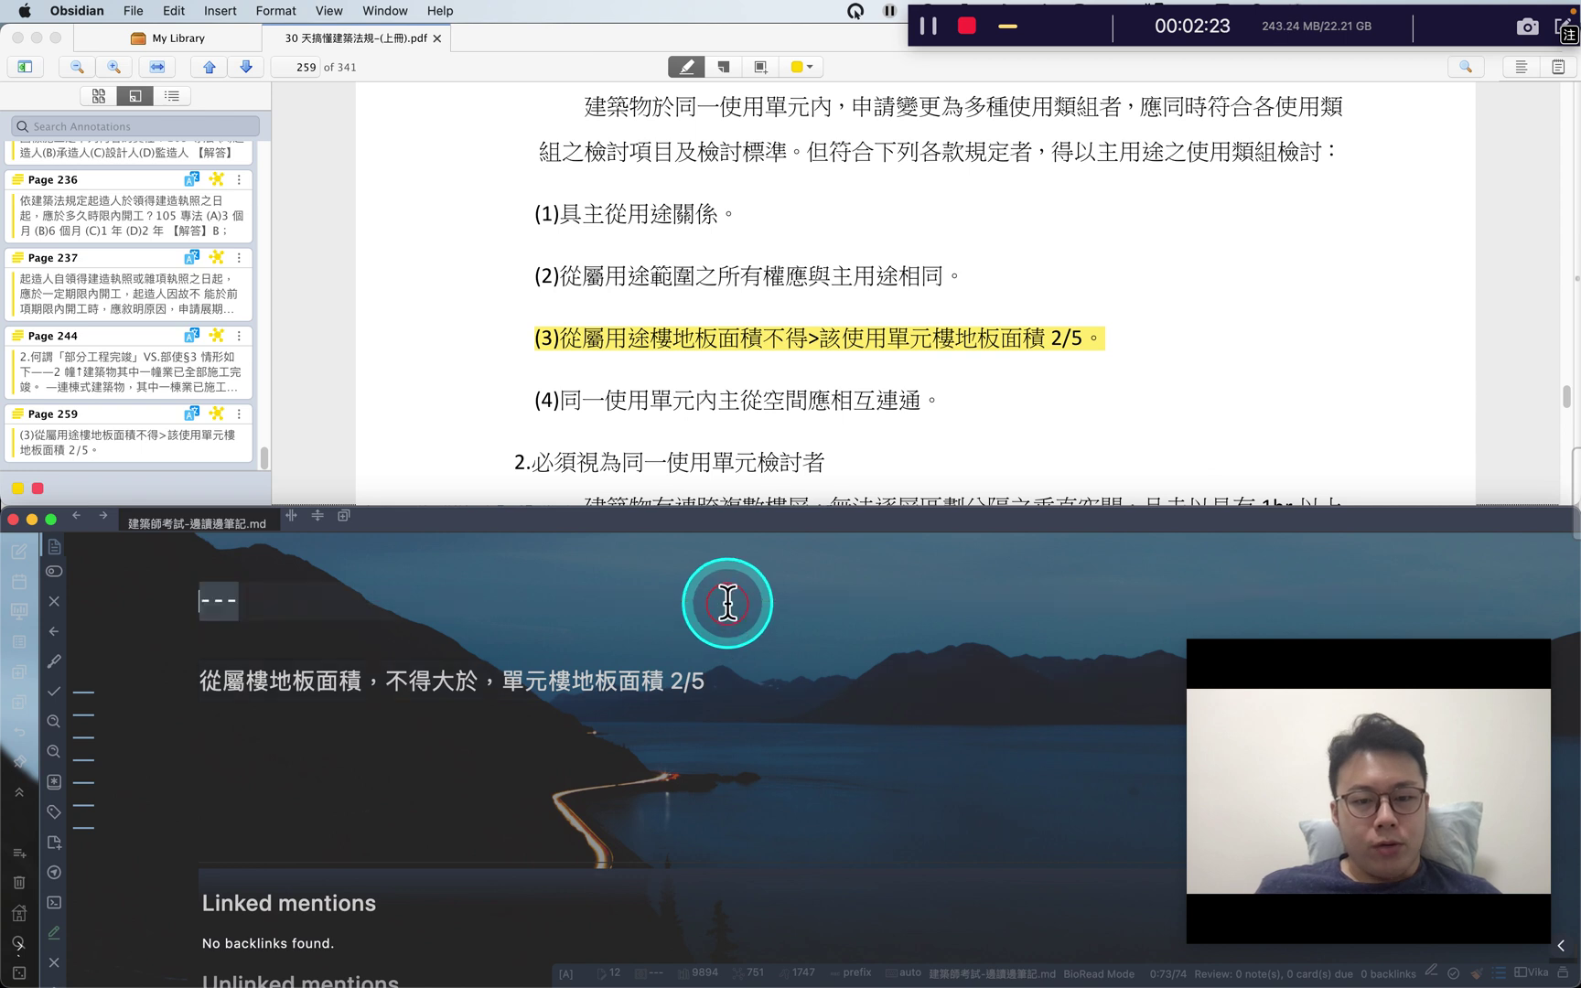
{"action": "scroll", "coordinate": [762, 593], "scroll_direction": "up", "scroll_amount": 5}
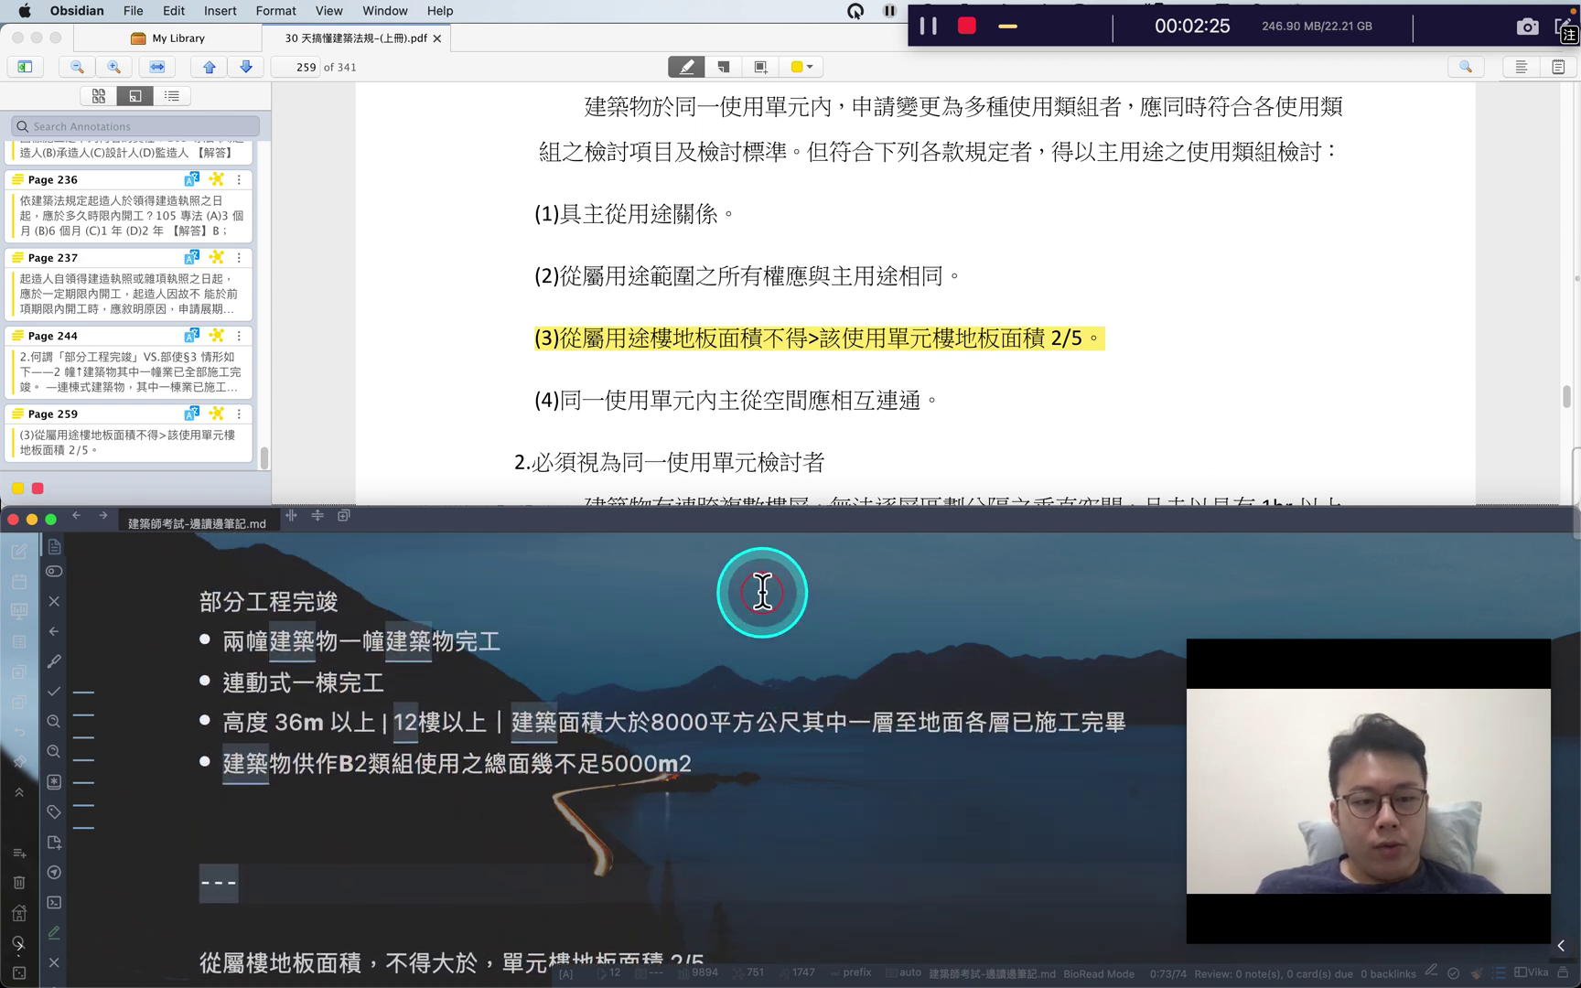
{"action": "scroll", "coordinate": [764, 593], "scroll_direction": "up", "scroll_amount": 5}
{"action": "scroll", "coordinate": [762, 605], "scroll_direction": "up", "scroll_amount": 12}
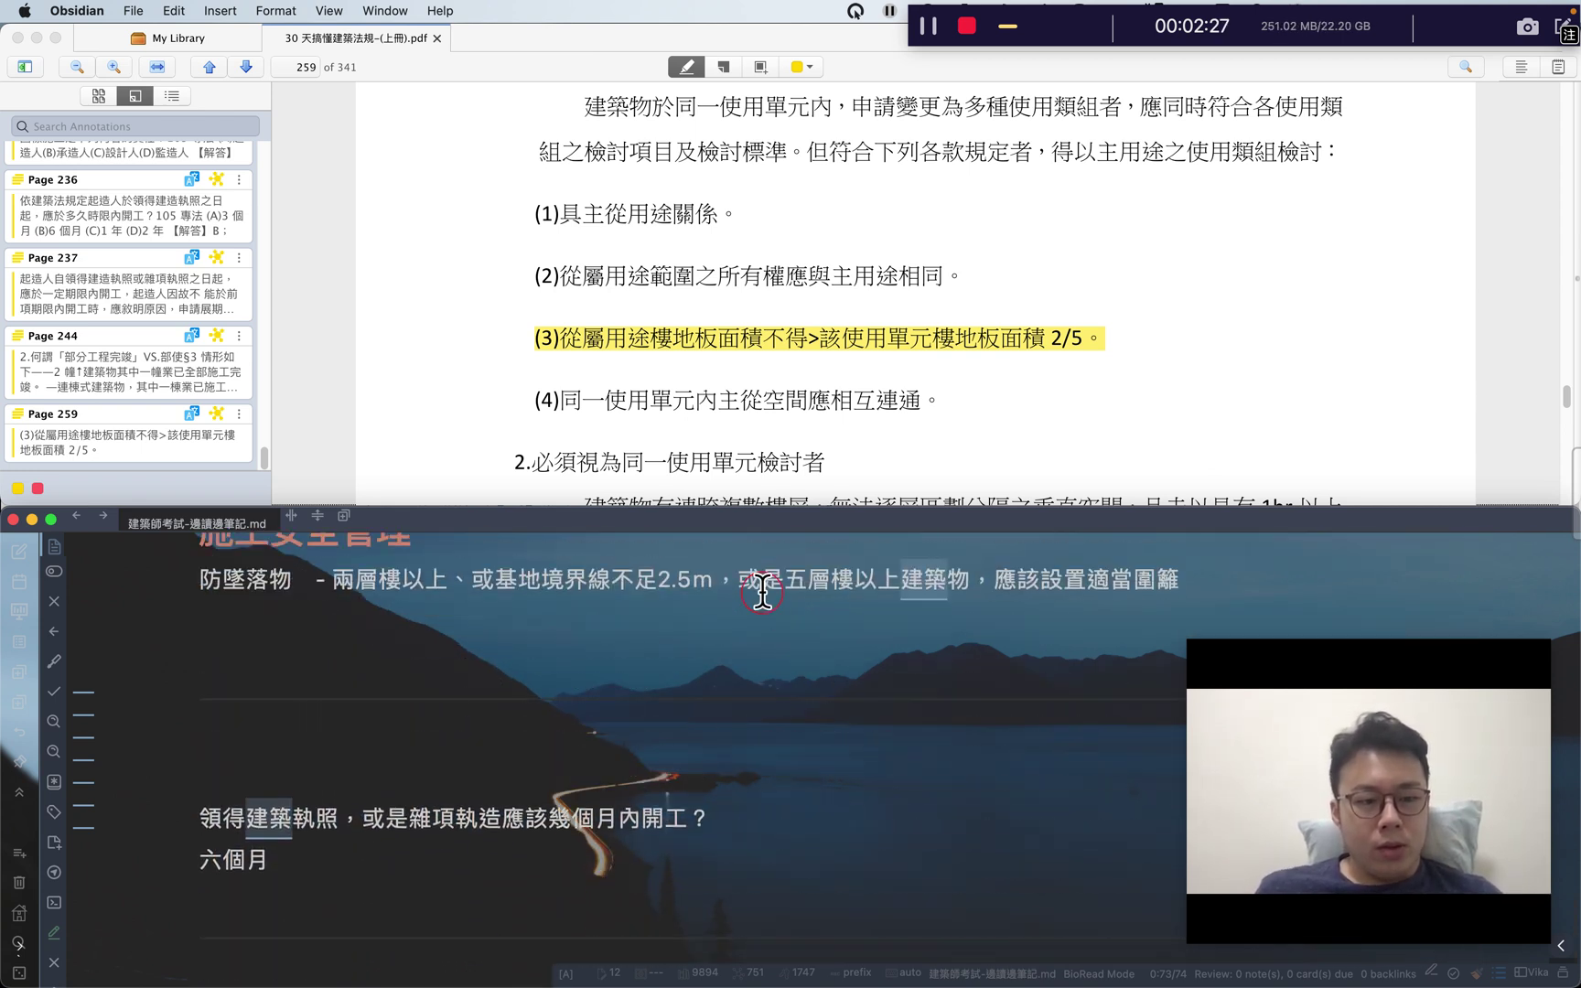
{"action": "scroll", "coordinate": [763, 594], "scroll_direction": "up", "scroll_amount": 10}
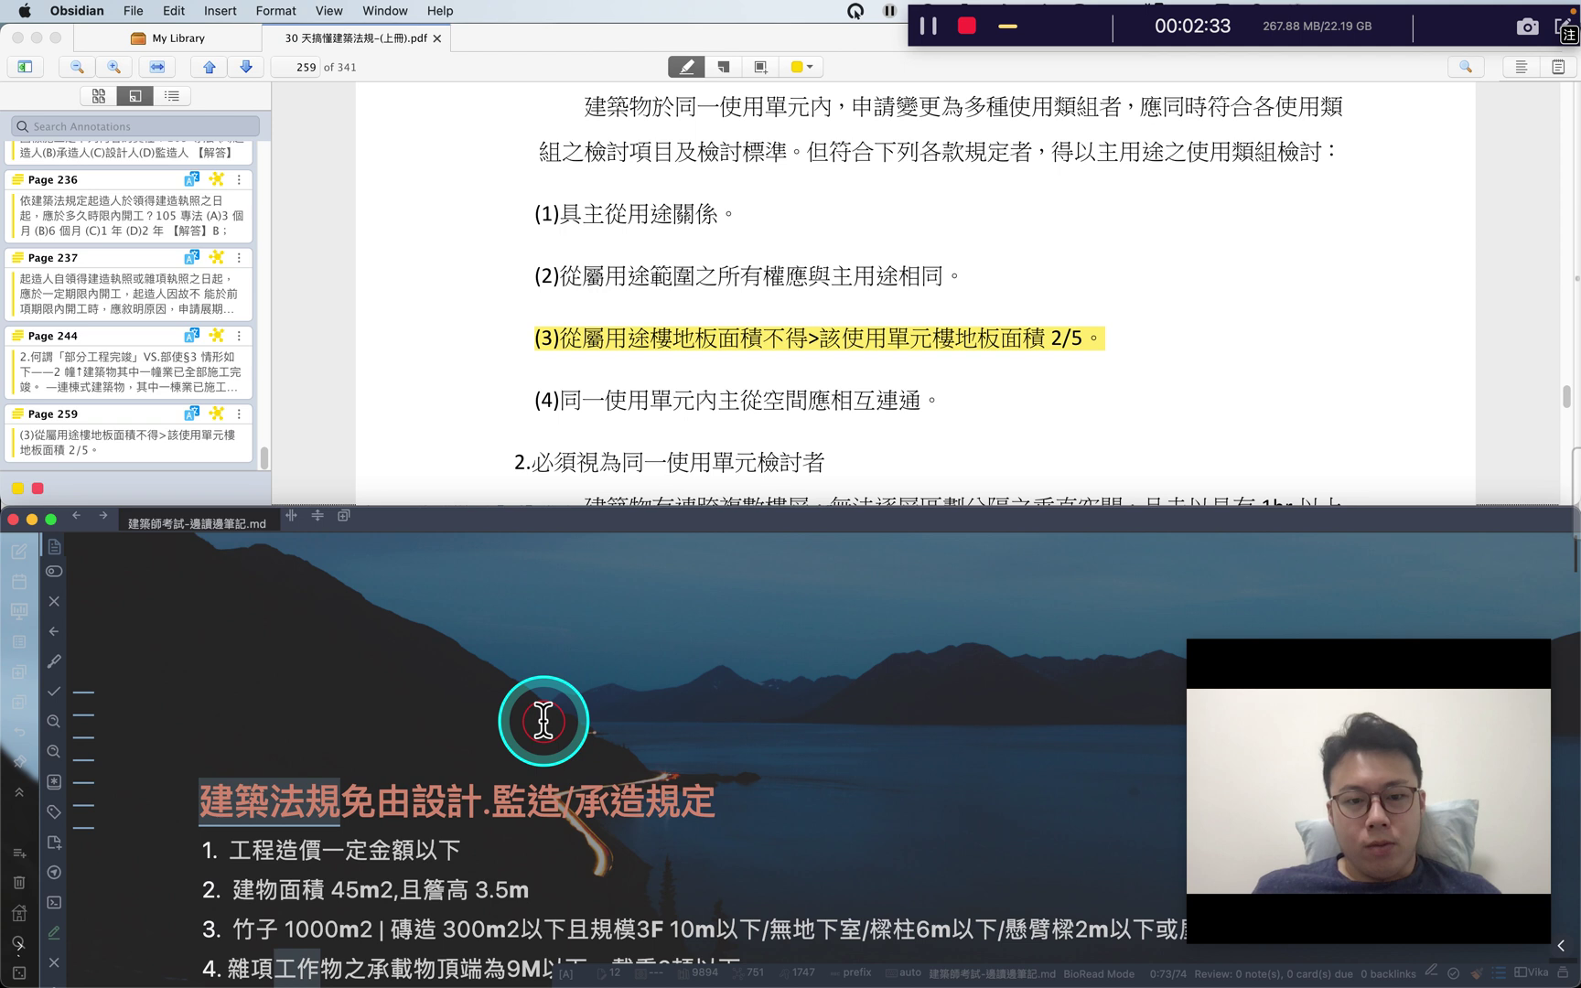
Step: Open the command palette and switch its text entry from Zhuyin to English
{"action": "key", "text": "super+p"}
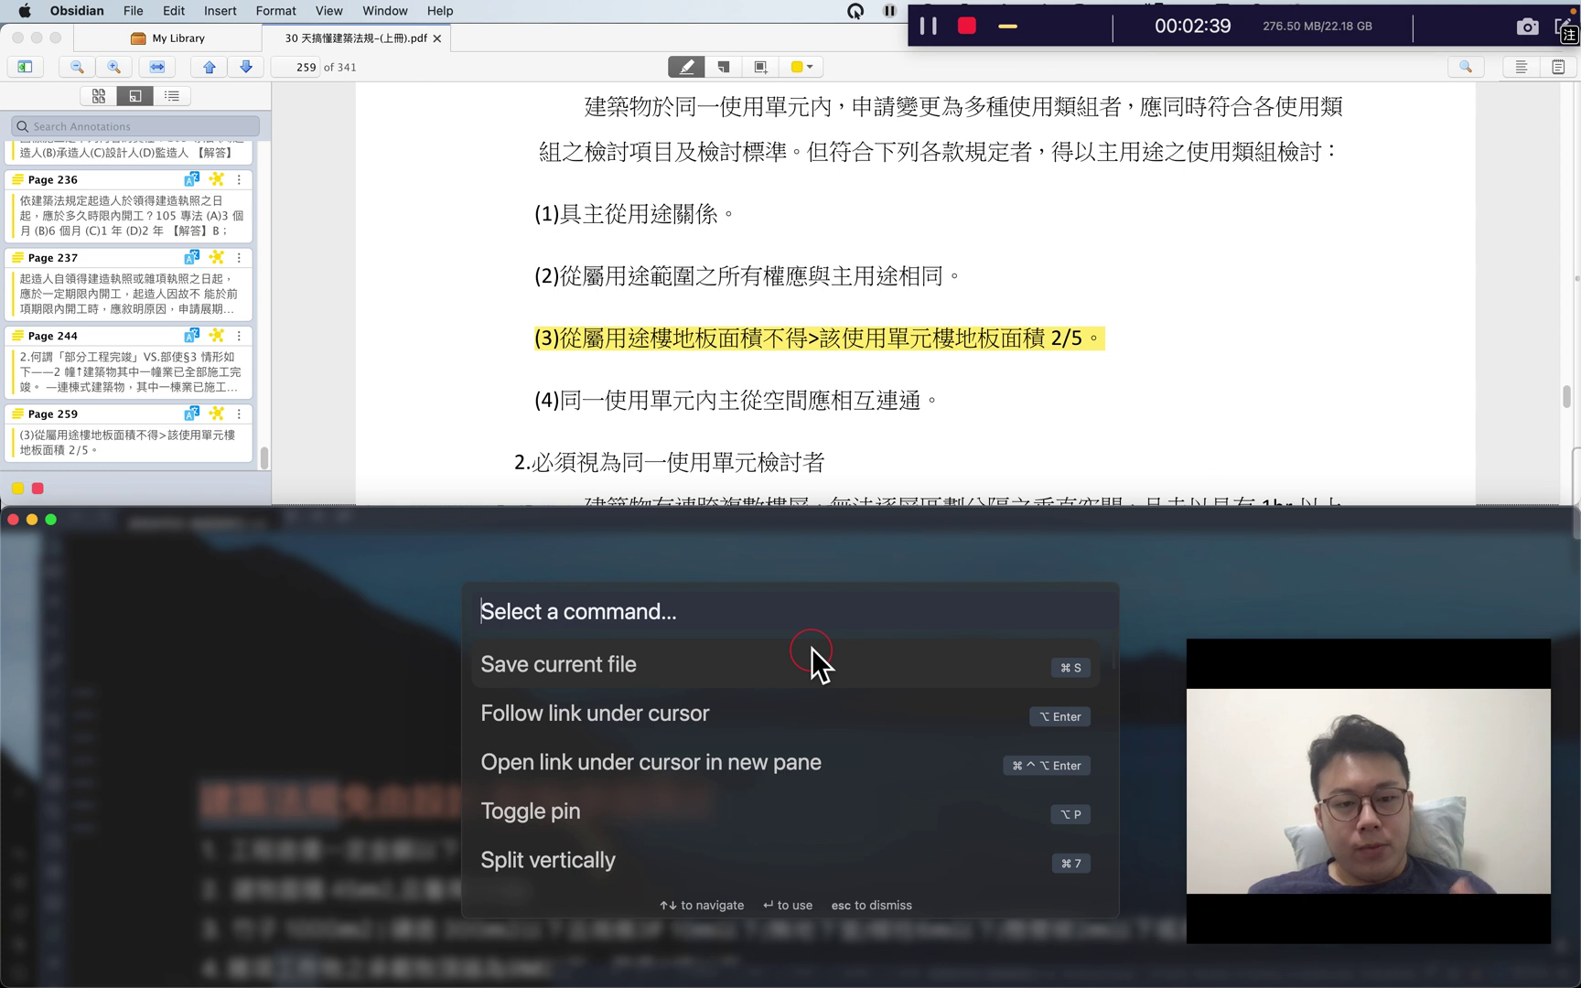
{"action": "type", "text": "ㄇ"}
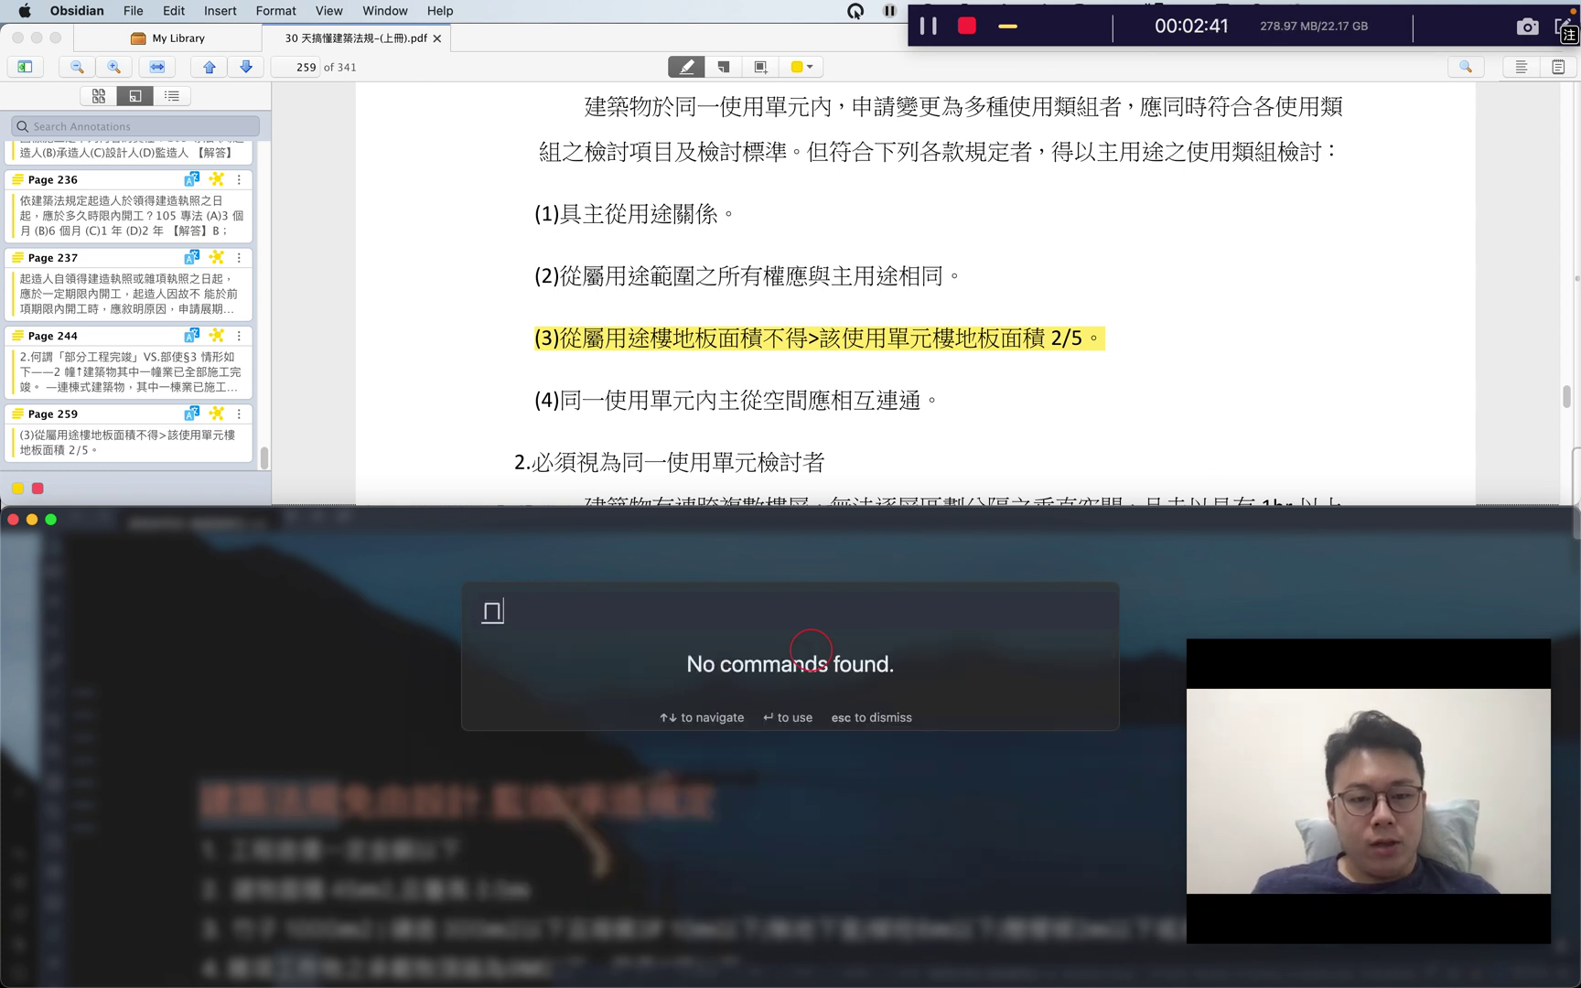
{"action": "key", "text": "BackSpace"}
{"action": "key", "text": "ctrl+space"}
{"action": "type", "text": "show"}
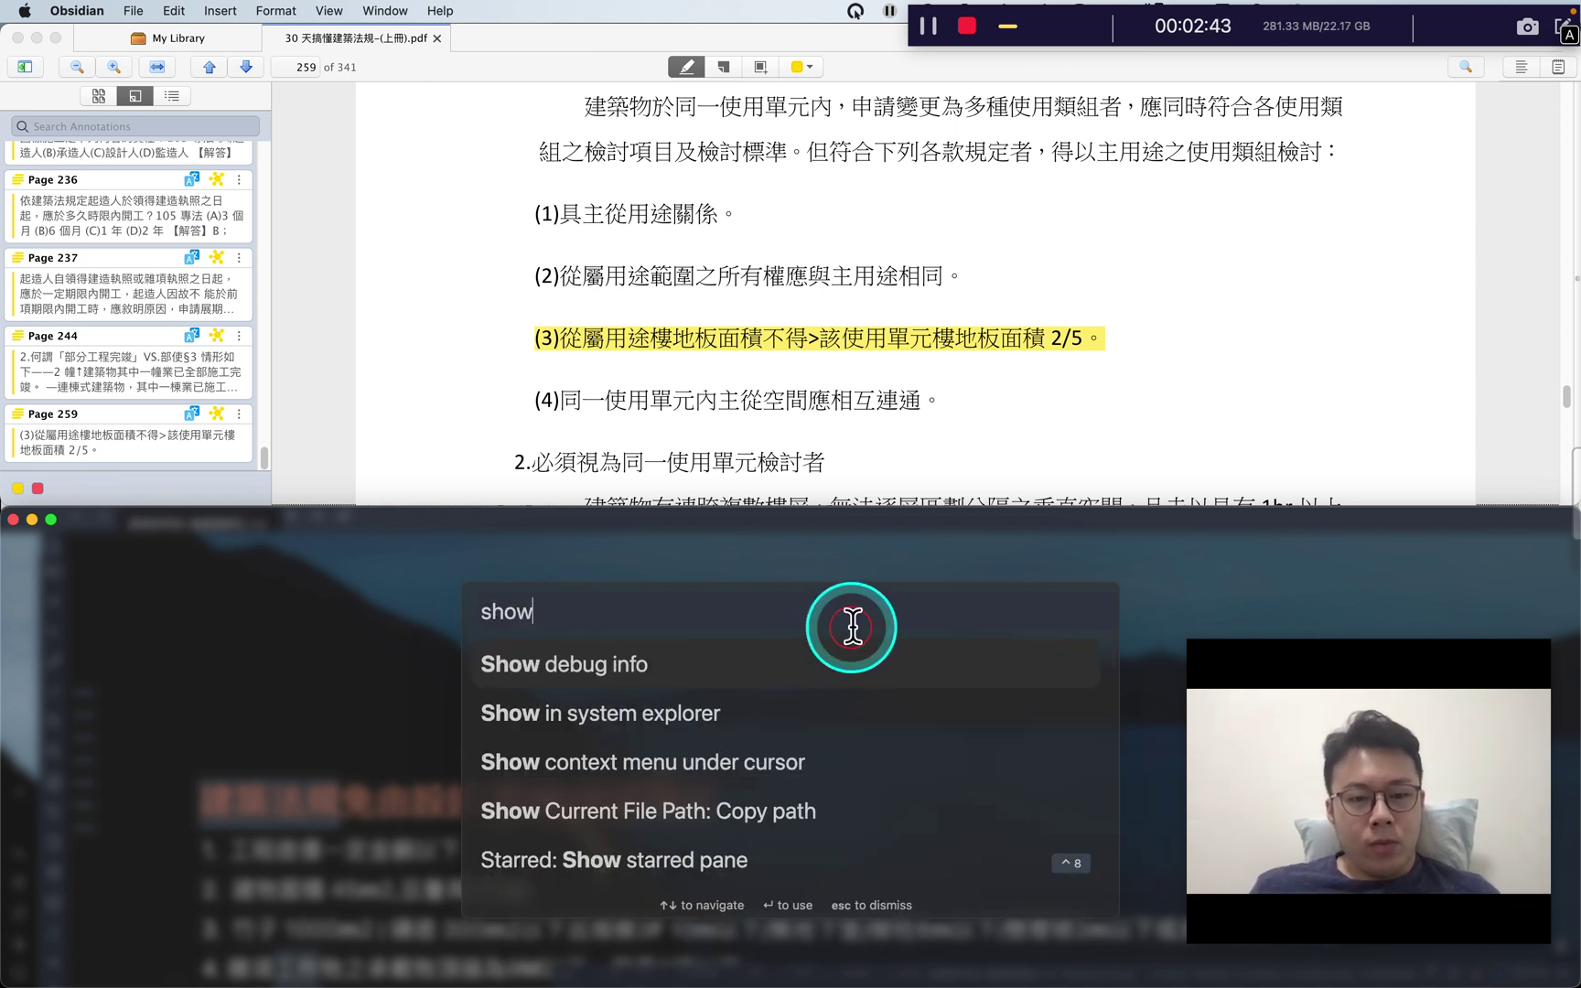
{"action": "type", "text": " ad"}
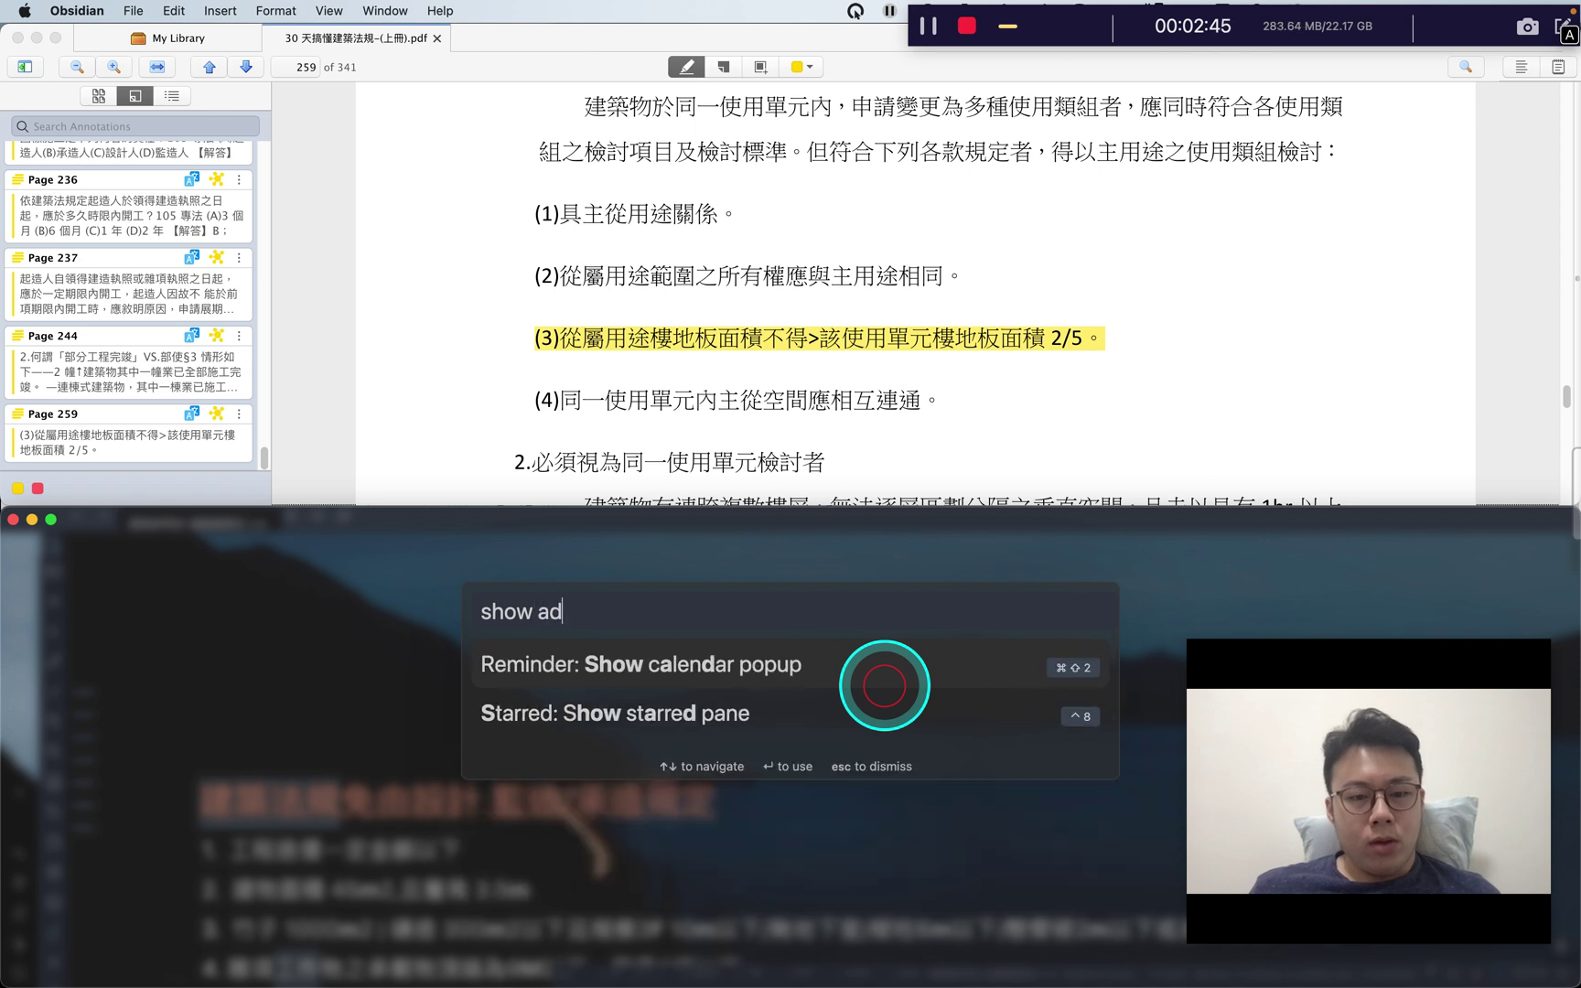
{"action": "key", "text": "BackSpace"}
{"action": "key", "text": "super+a"}
{"action": "key", "text": "BackSpace"}
Step: Search the commands for "advanced sl", run Advanced Slides: Show Slide Preview, and enlarge the window to fill the screen
{"action": "type", "text": "advanced sl"}
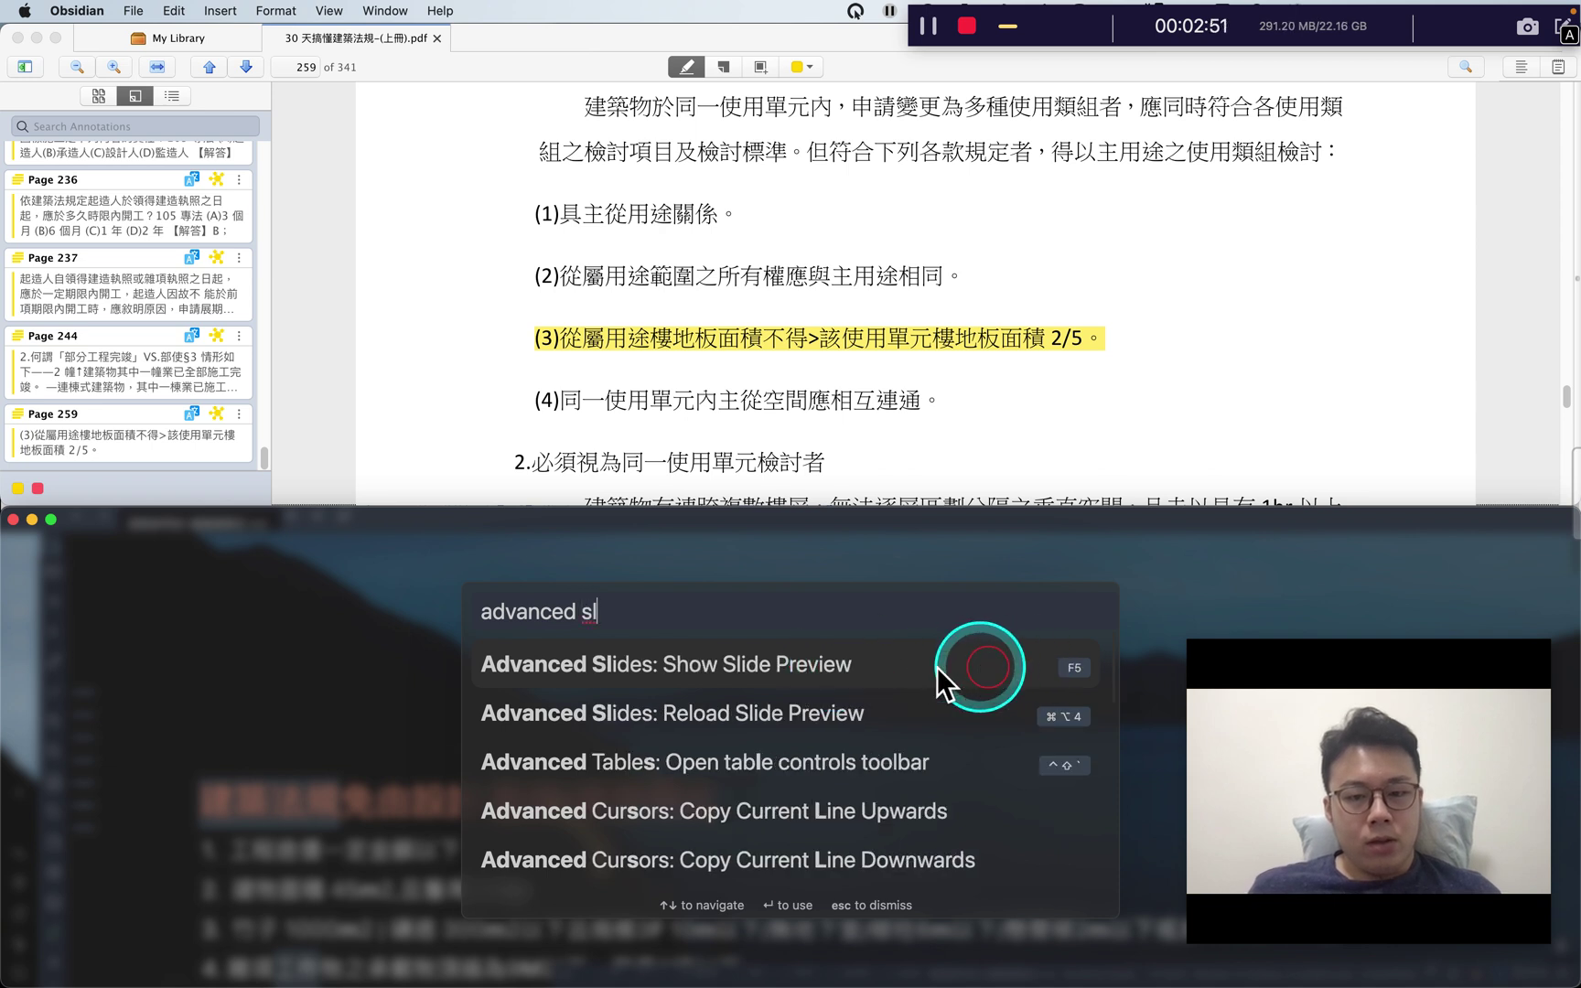
{"action": "left_click", "coordinate": [881, 668]}
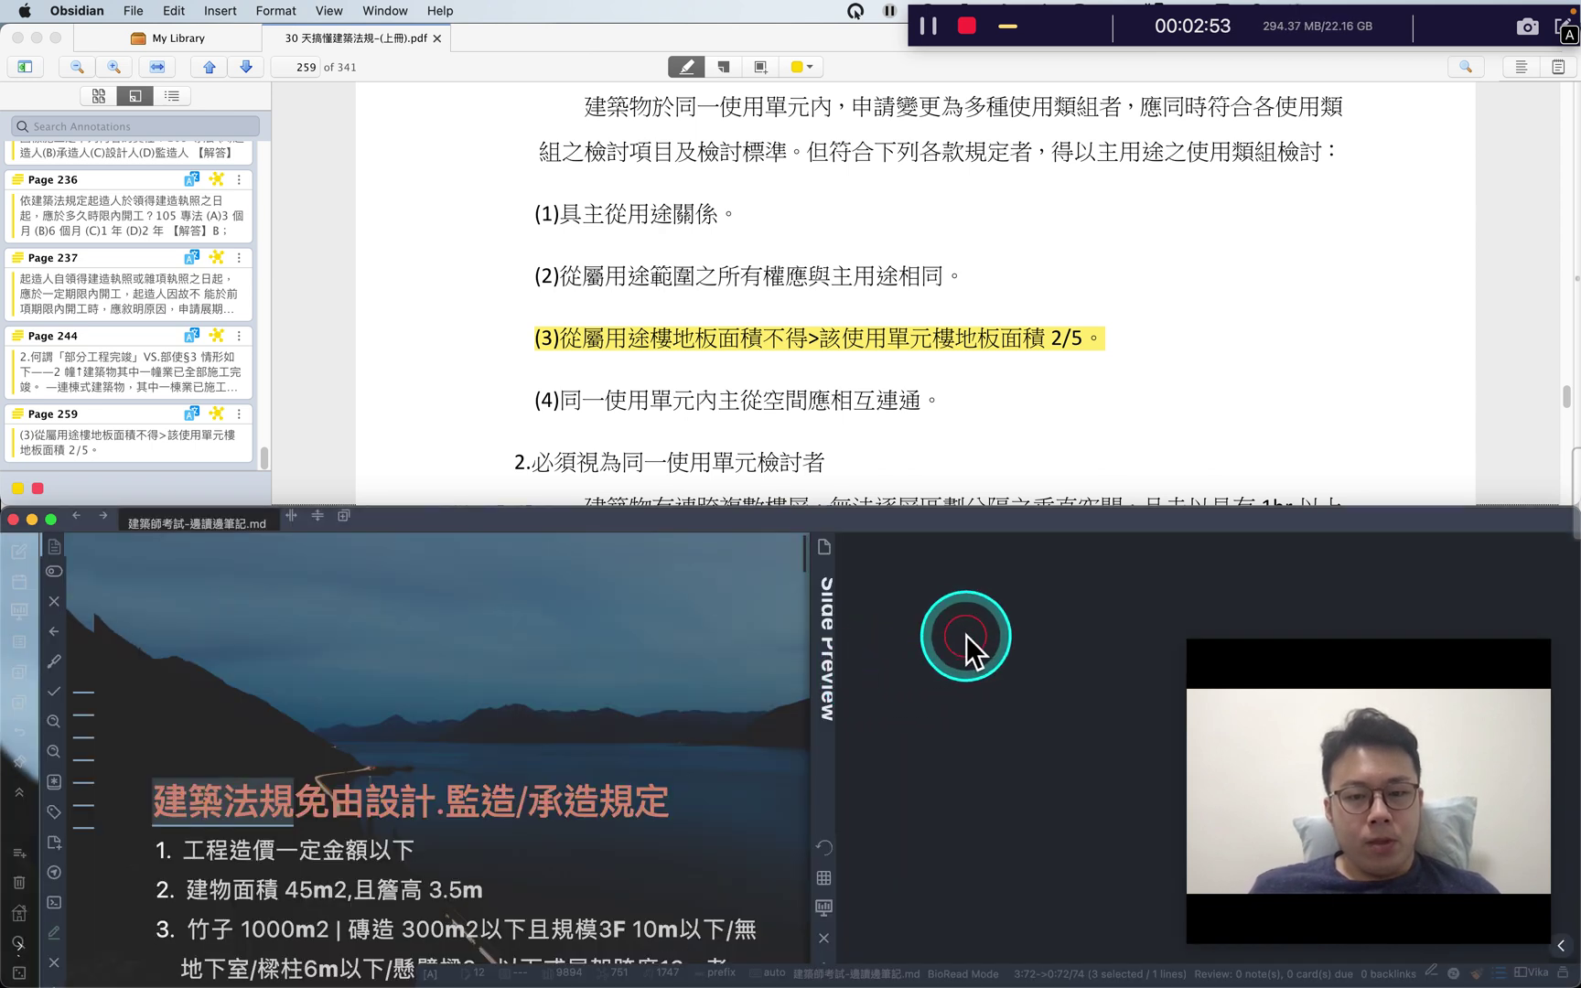
{"action": "key", "text": "ctrl+alt+Return"}
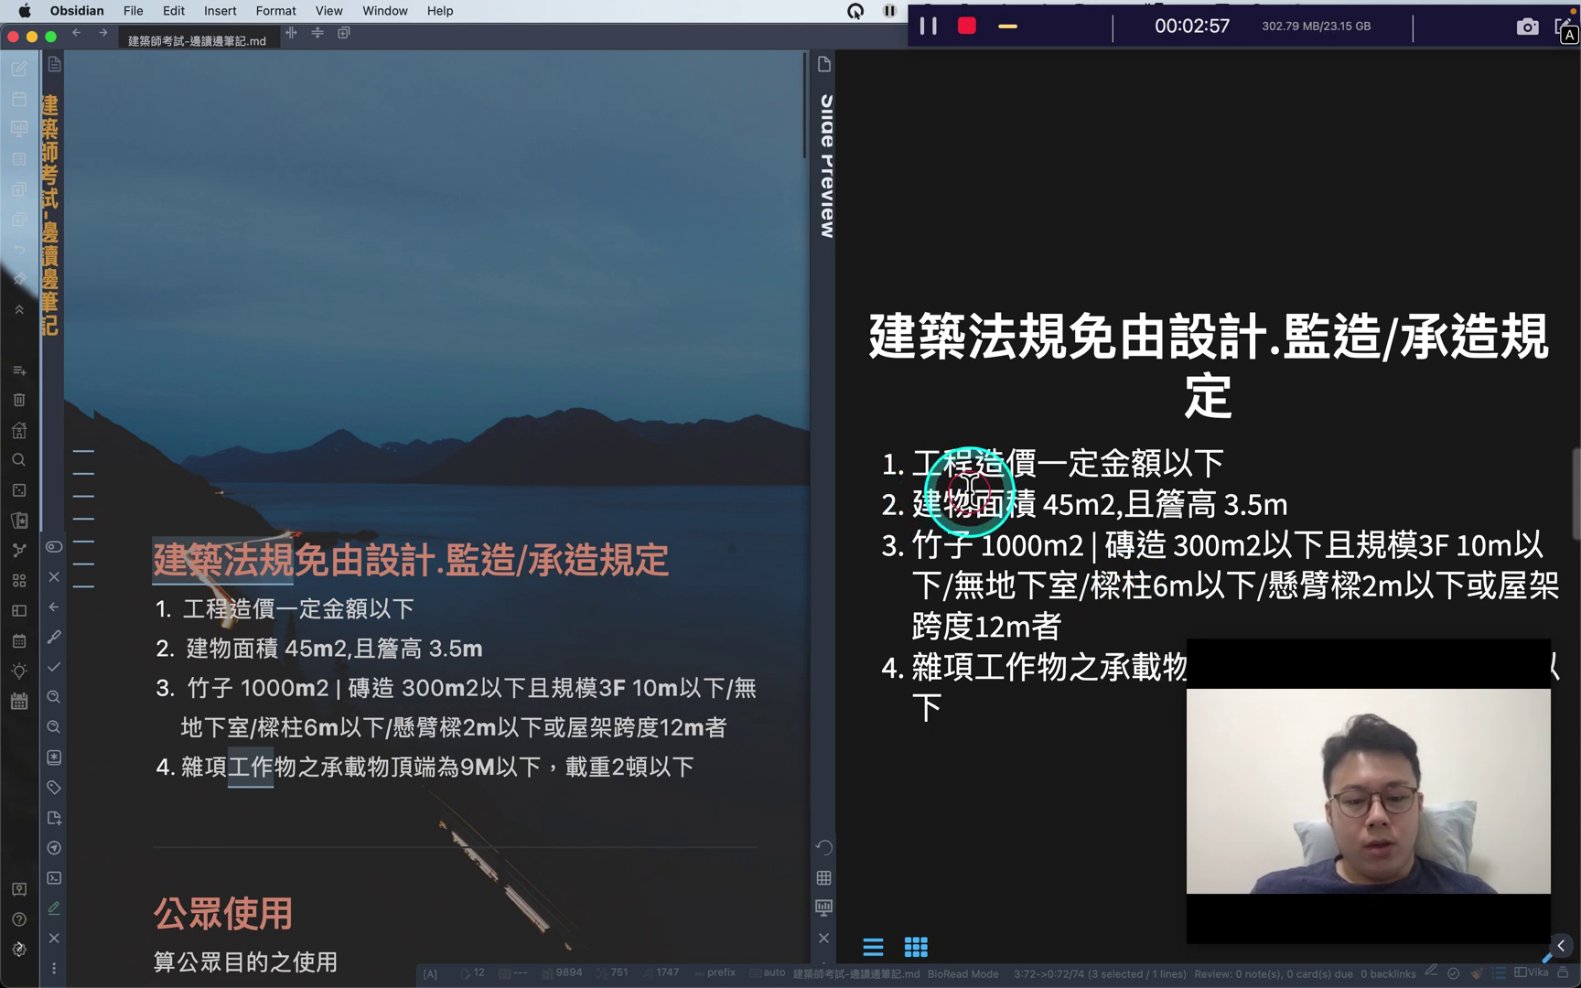
Step: Expand the panes to full width and bring the slide preview into view and focus
{"action": "key", "text": "super+shift+a"}
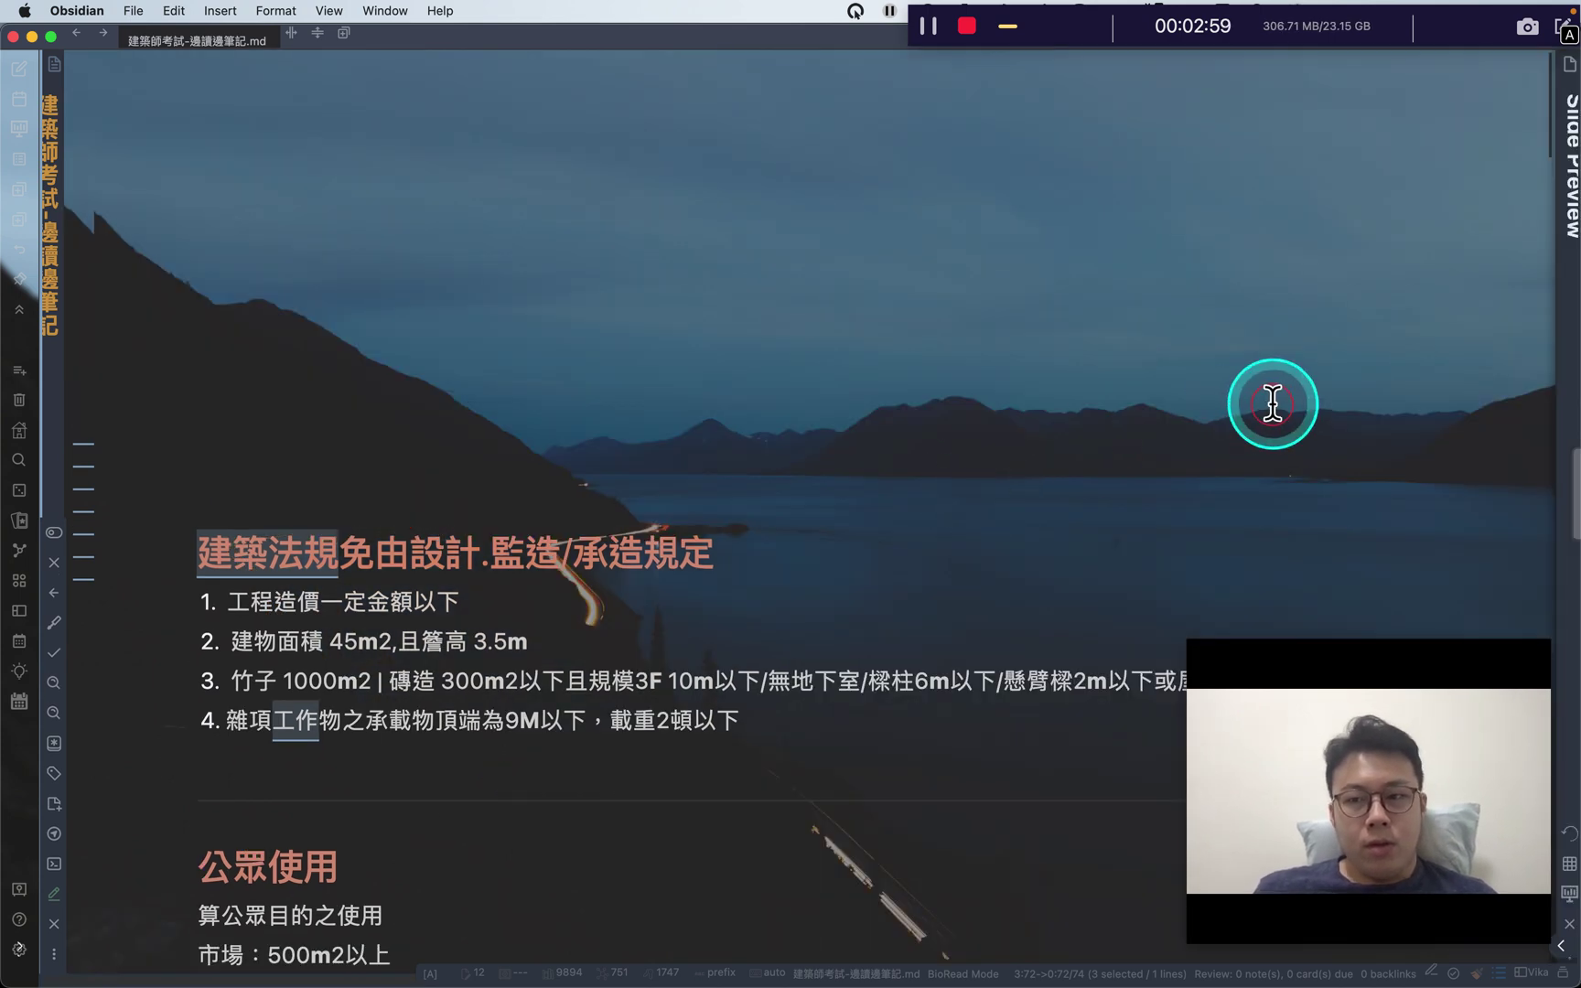
{"action": "scroll", "coordinate": [1272, 406], "scroll_direction": "right", "scroll_amount": 4}
{"action": "scroll", "coordinate": [936, 420], "scroll_direction": "right", "scroll_amount": 10}
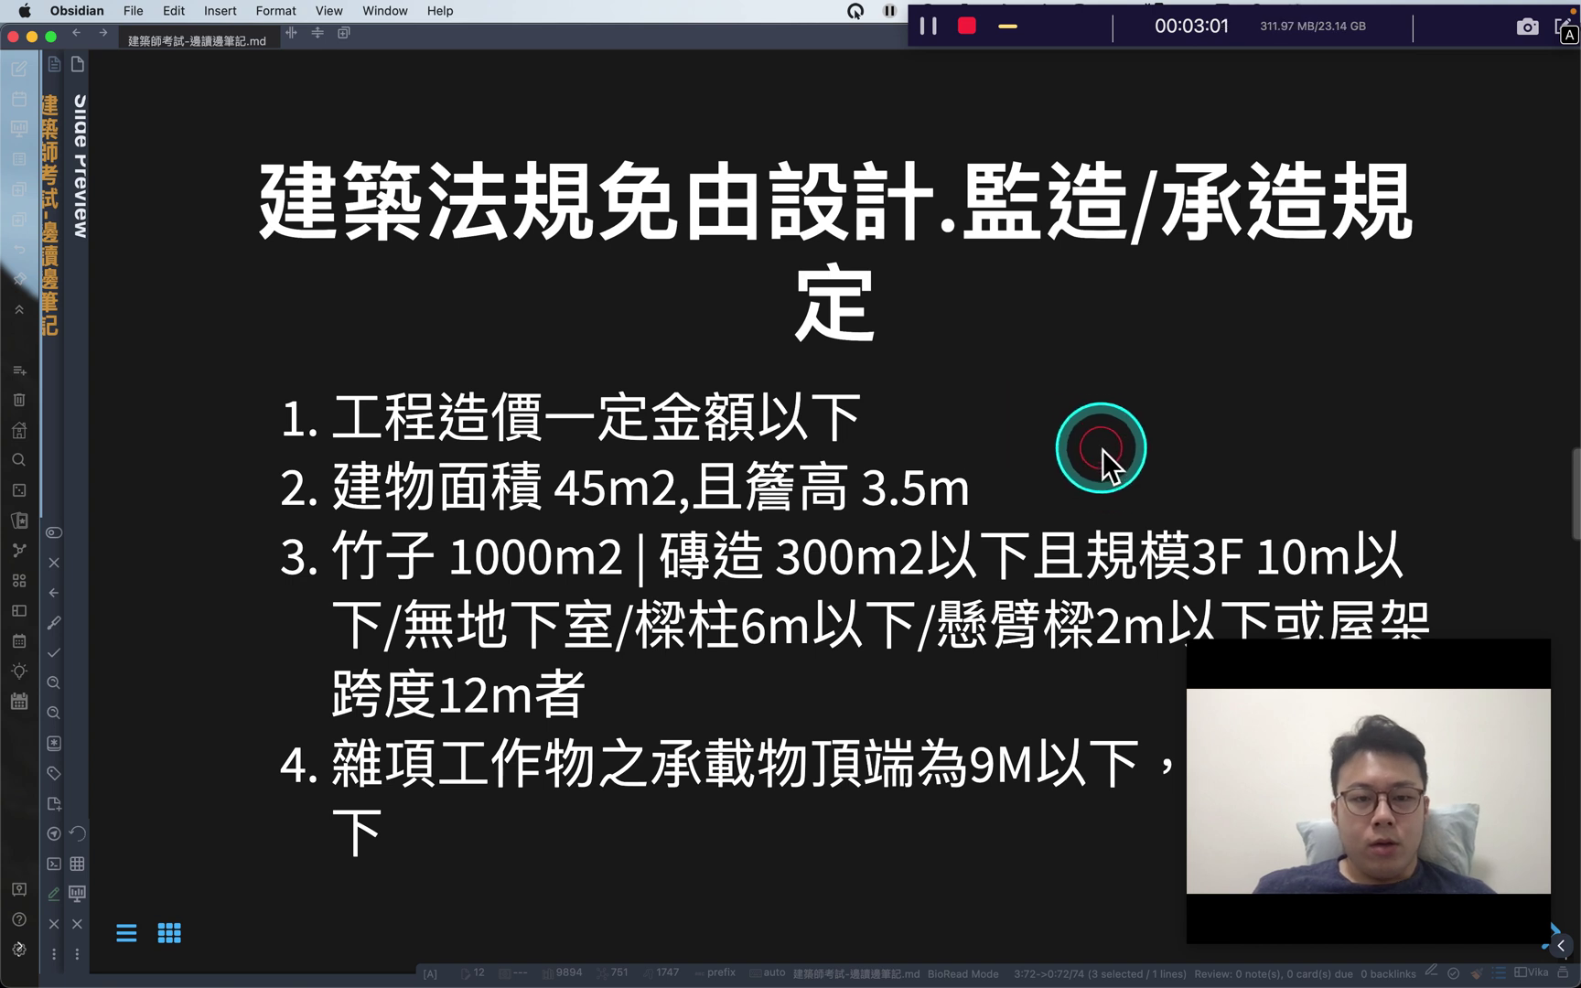
{"action": "left_click", "coordinate": [1281, 687]}
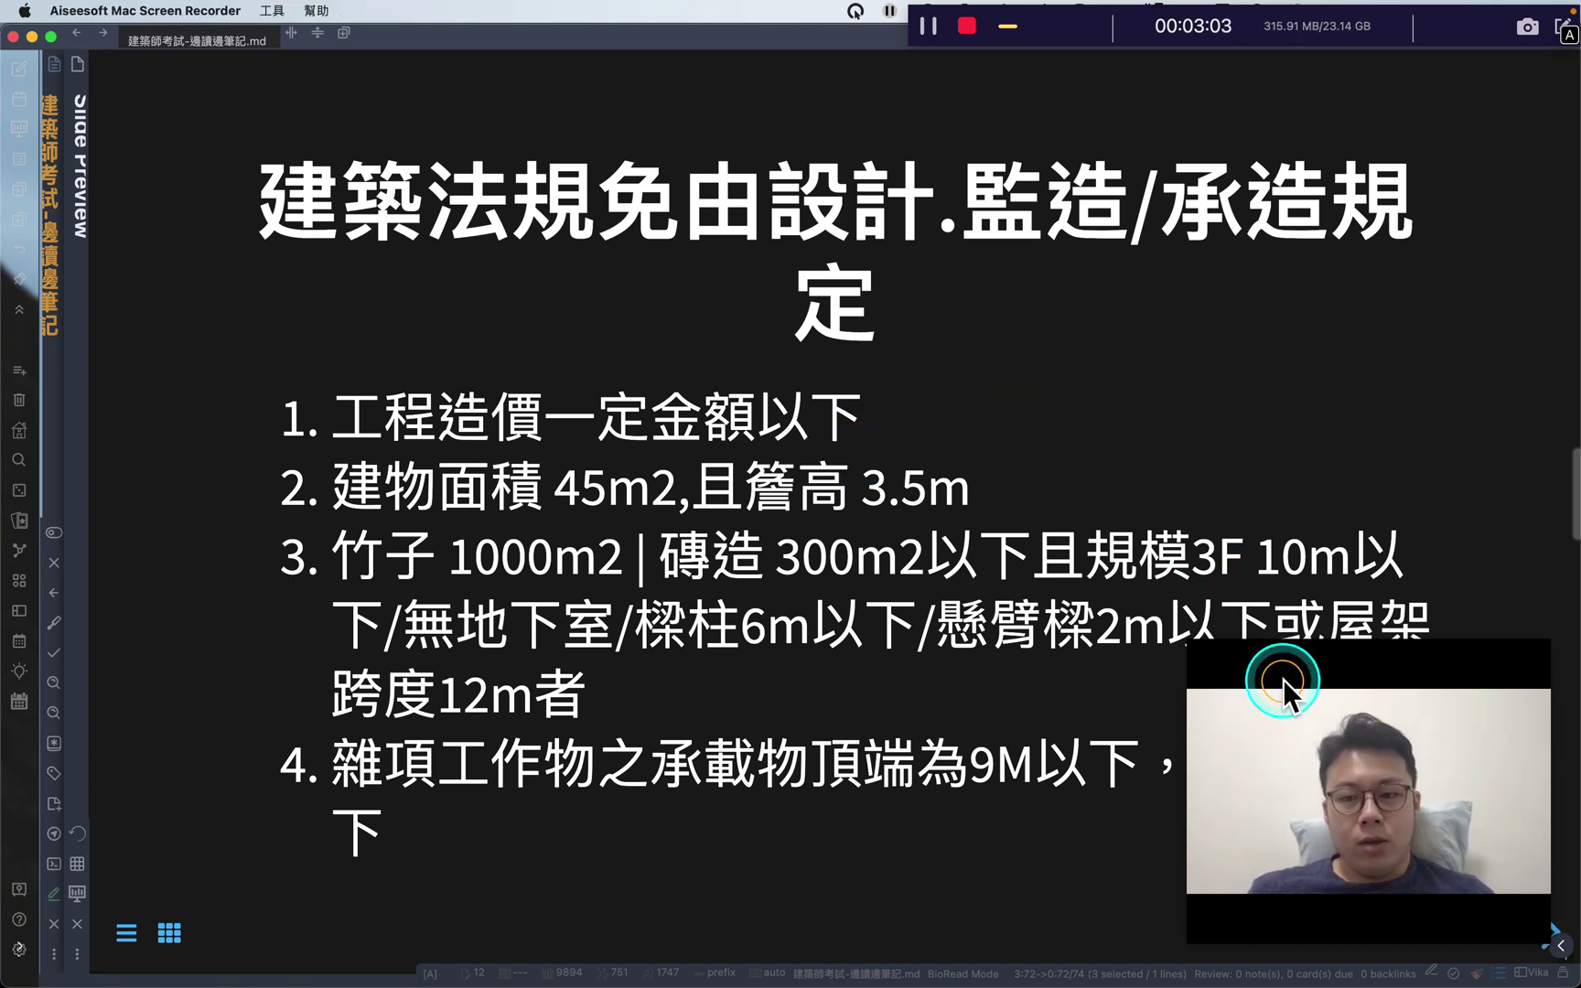
{"action": "left_click", "coordinate": [1293, 494]}
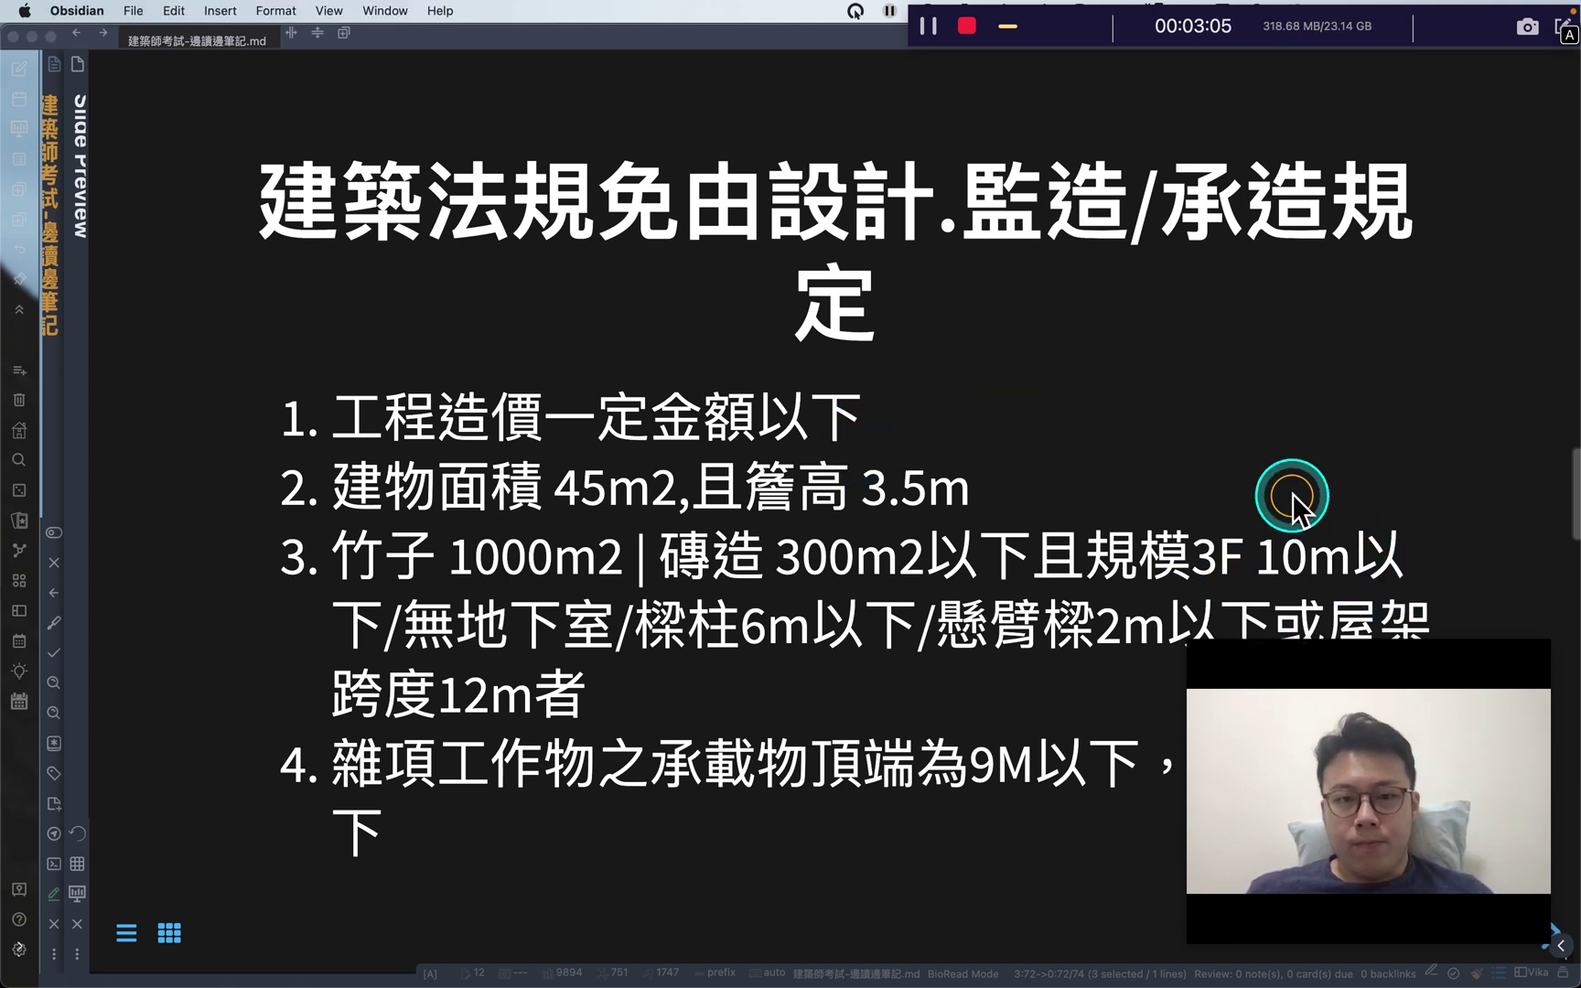
Step: Page back and forth through the slide preview to review the note's sections, including the new 2/5 floor area rule and 畸零地
{"action": "key", "text": "Right"}
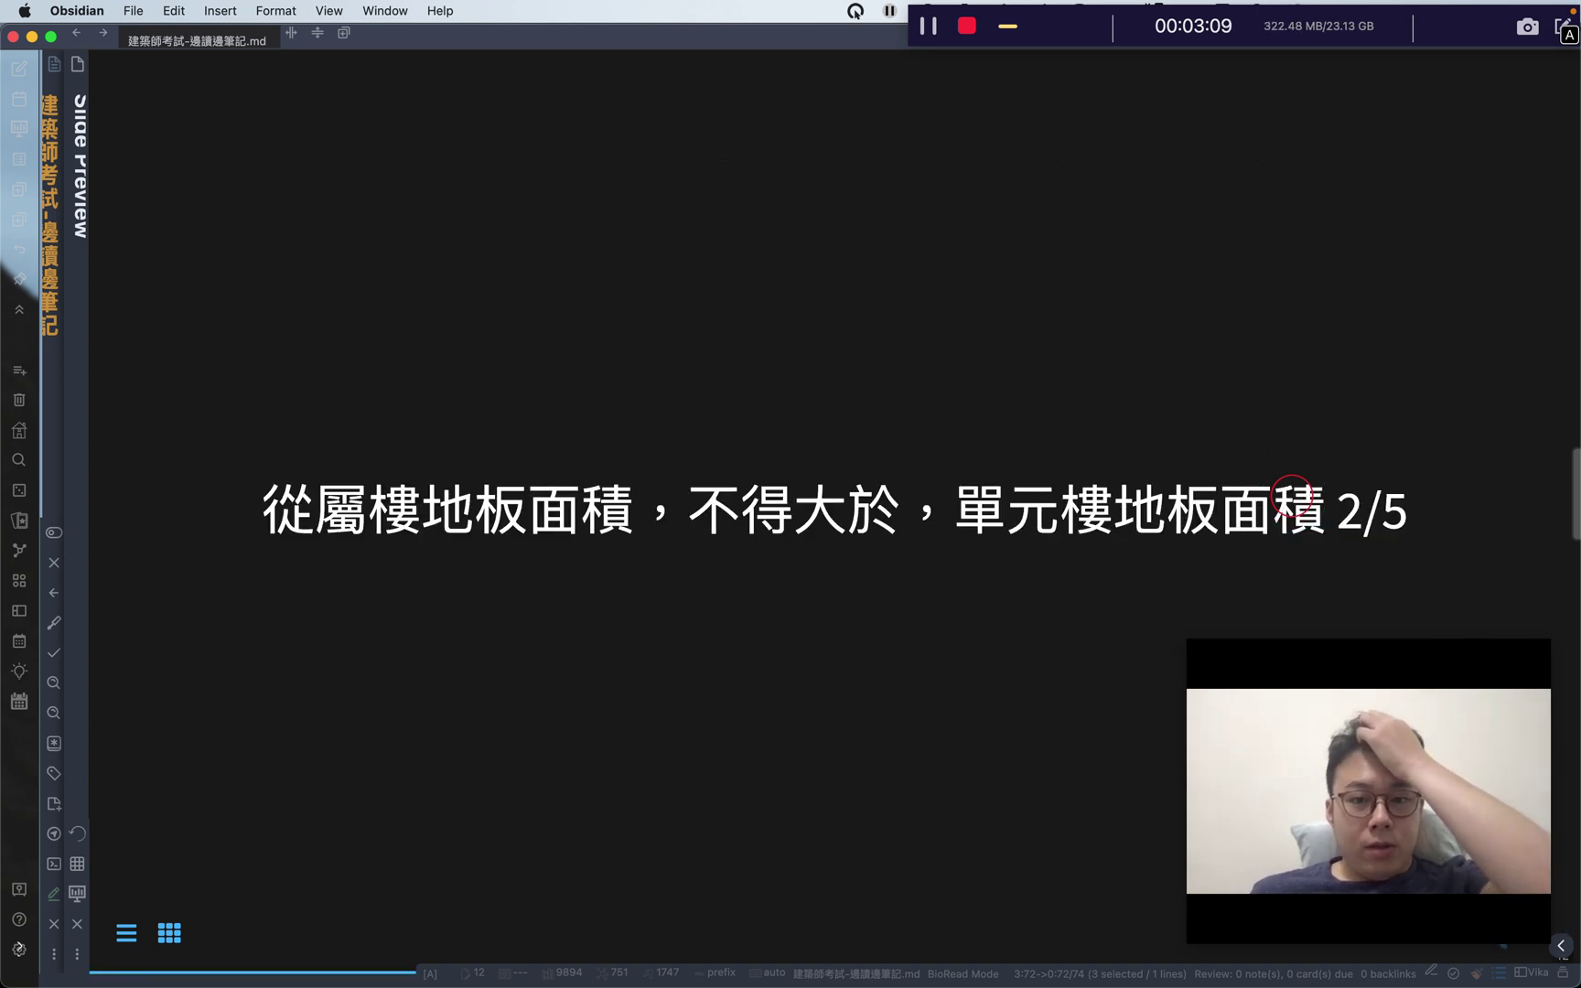
{"action": "left_click", "coordinate": [1160, 449]}
{"action": "left_click", "coordinate": [1143, 501]}
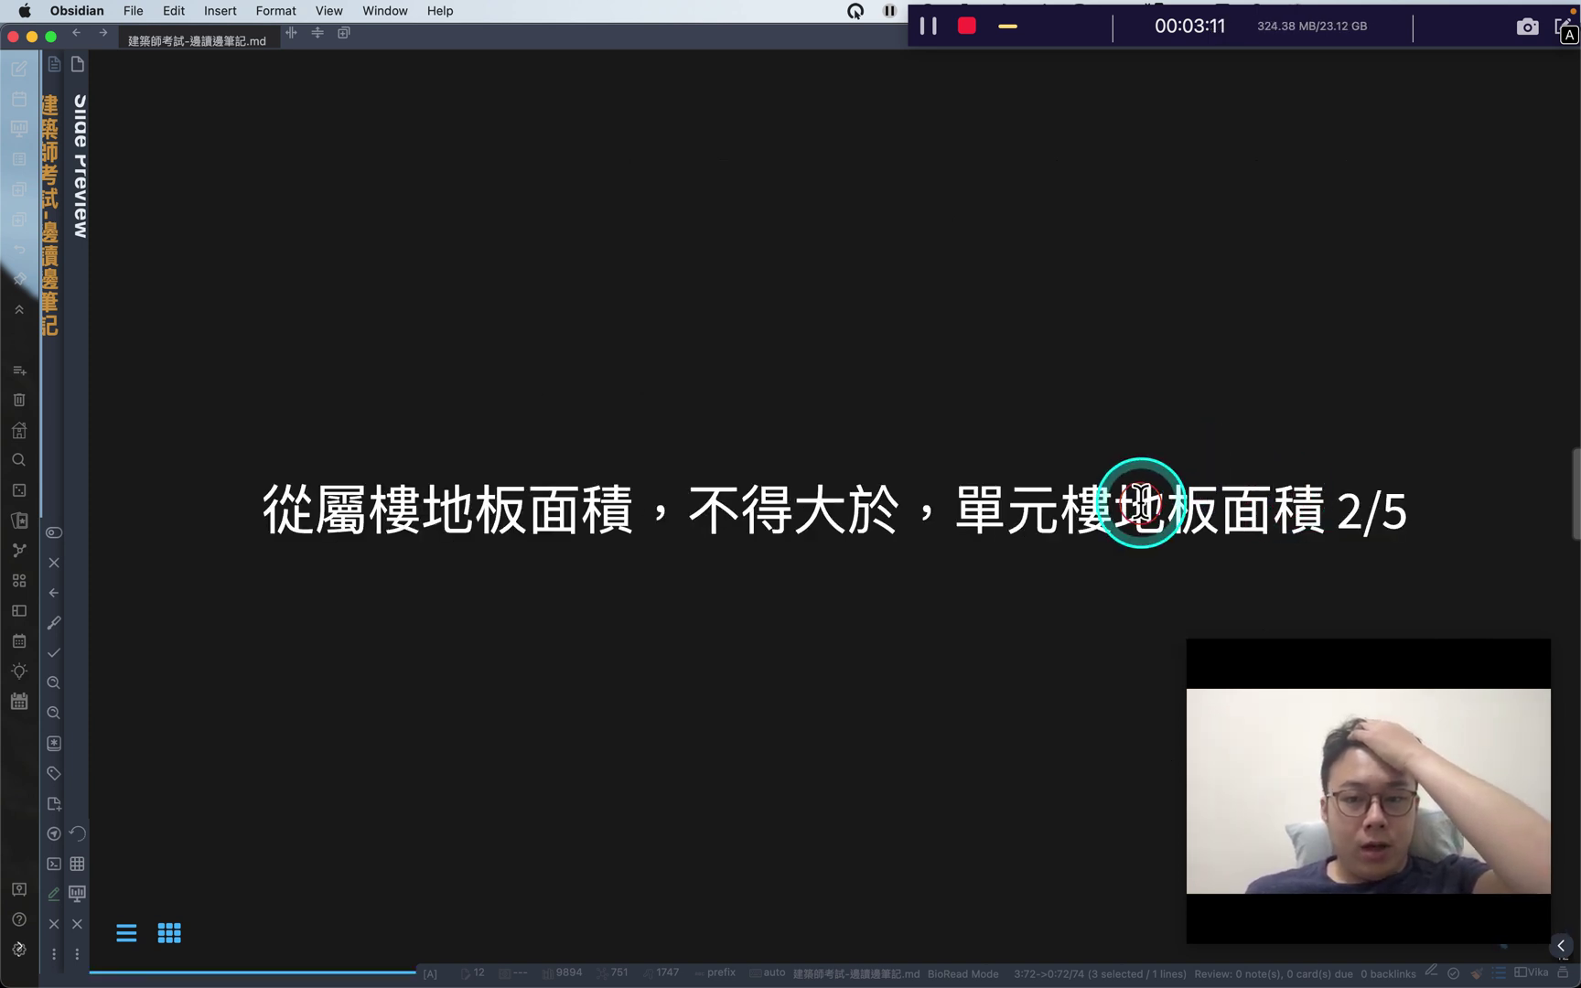
{"action": "key", "text": "Left"}
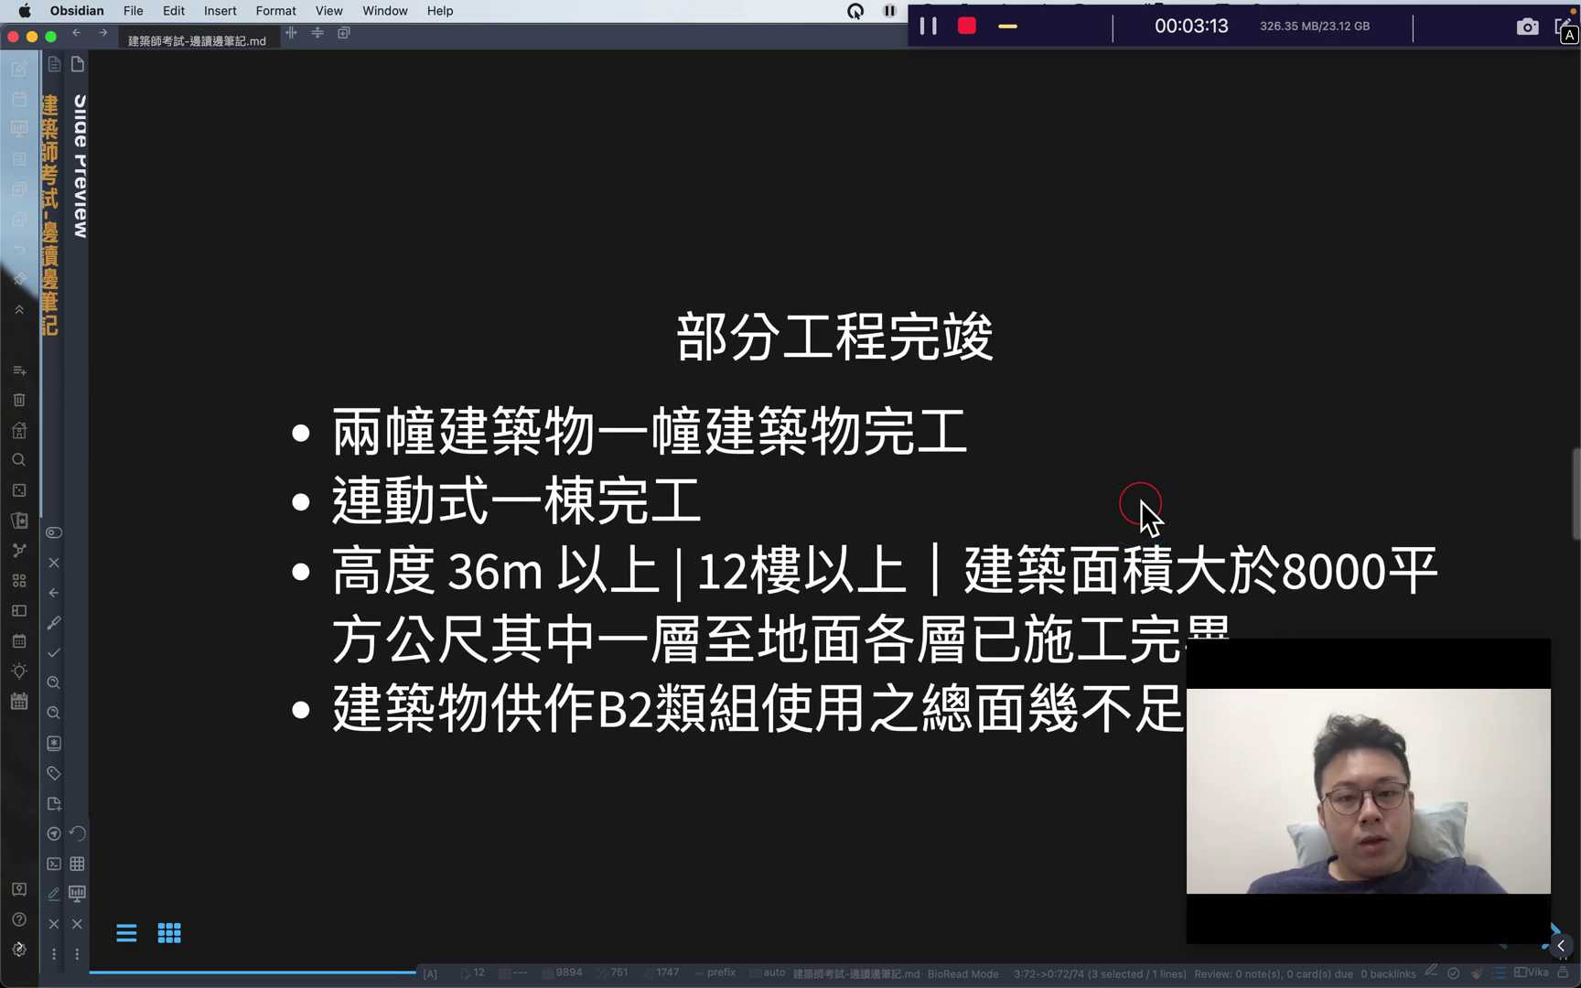
{"action": "key", "text": "Right"}
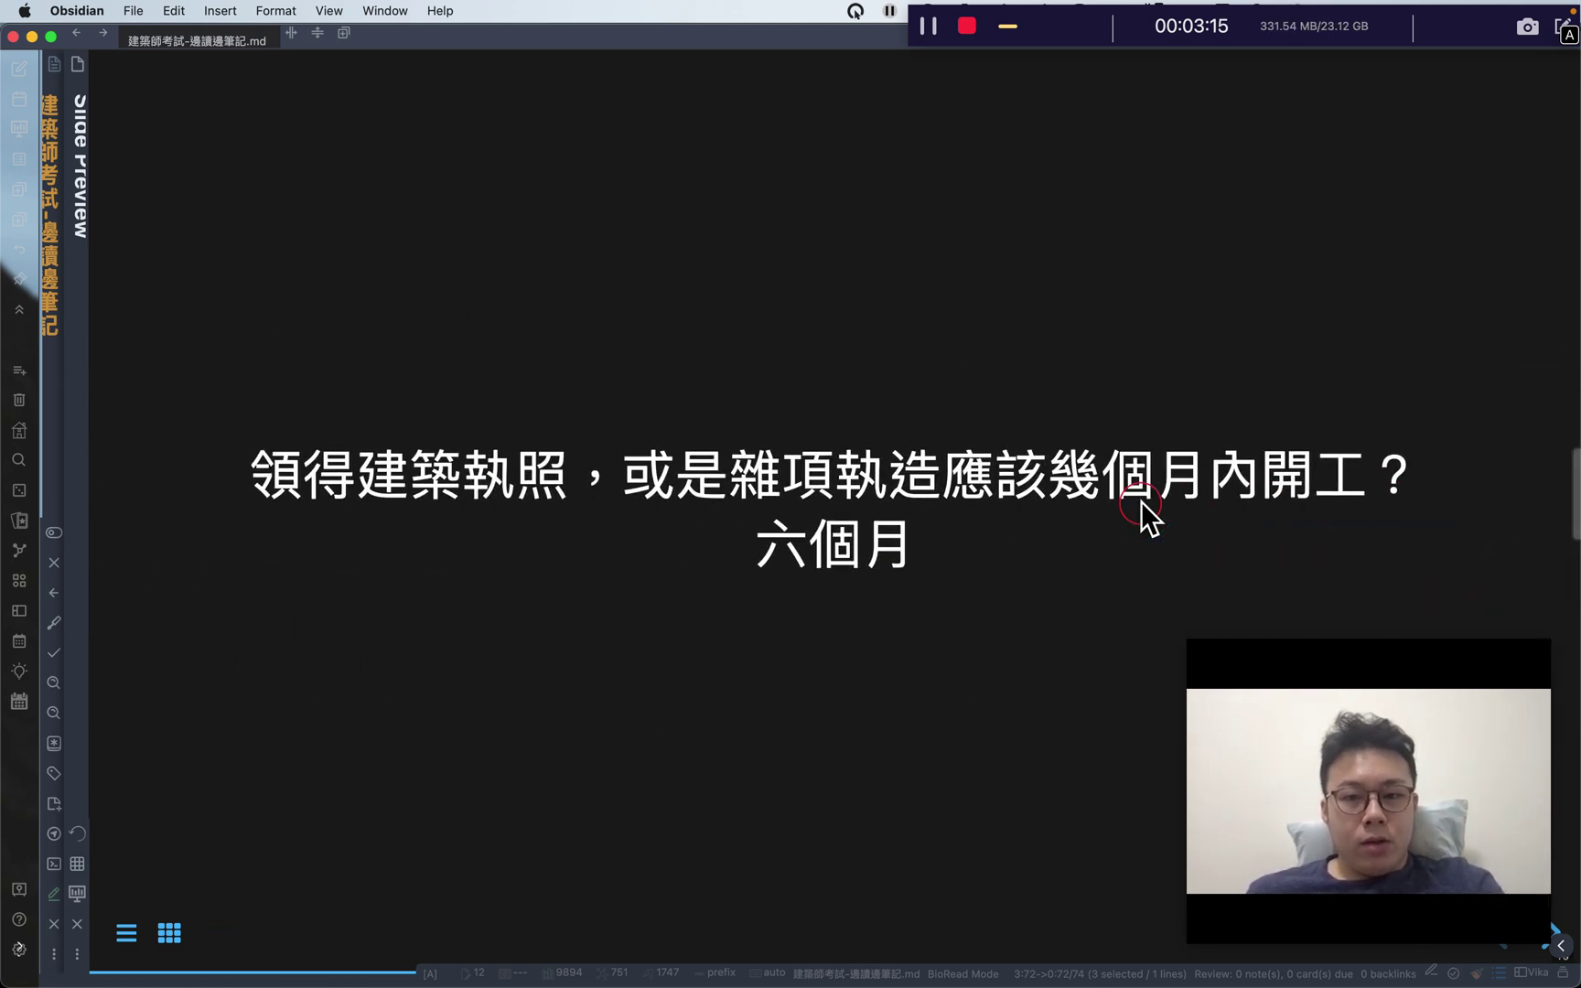
{"action": "key", "text": "Left"}
{"action": "key", "text": "Left"}
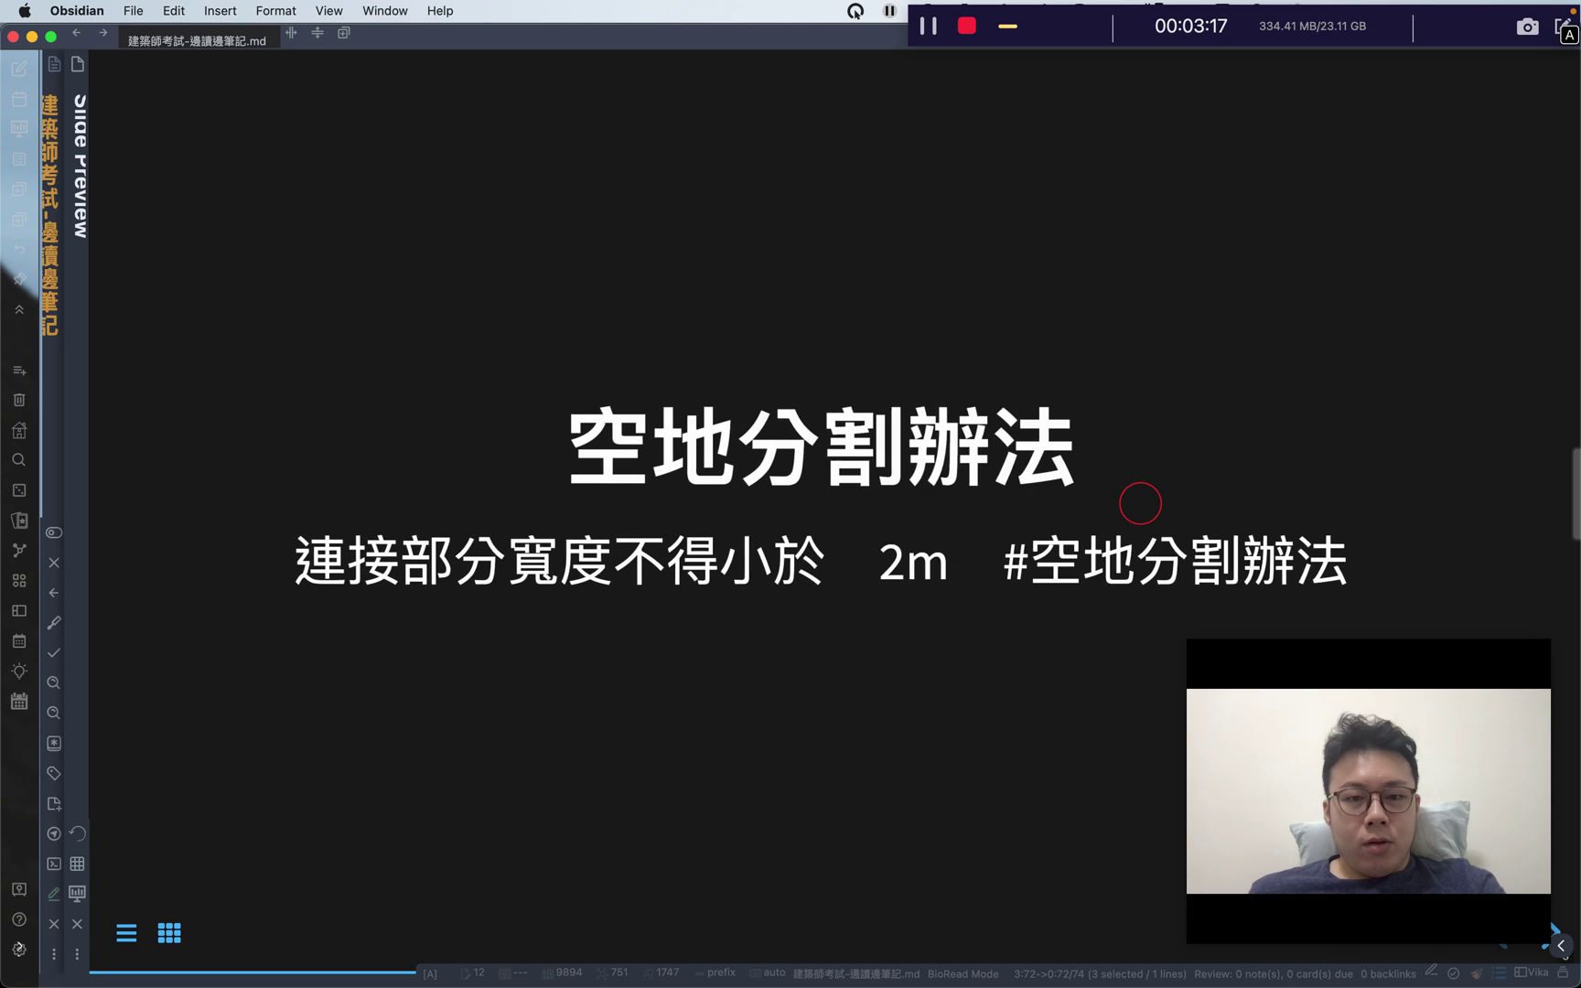
{"action": "key", "text": "Left"}
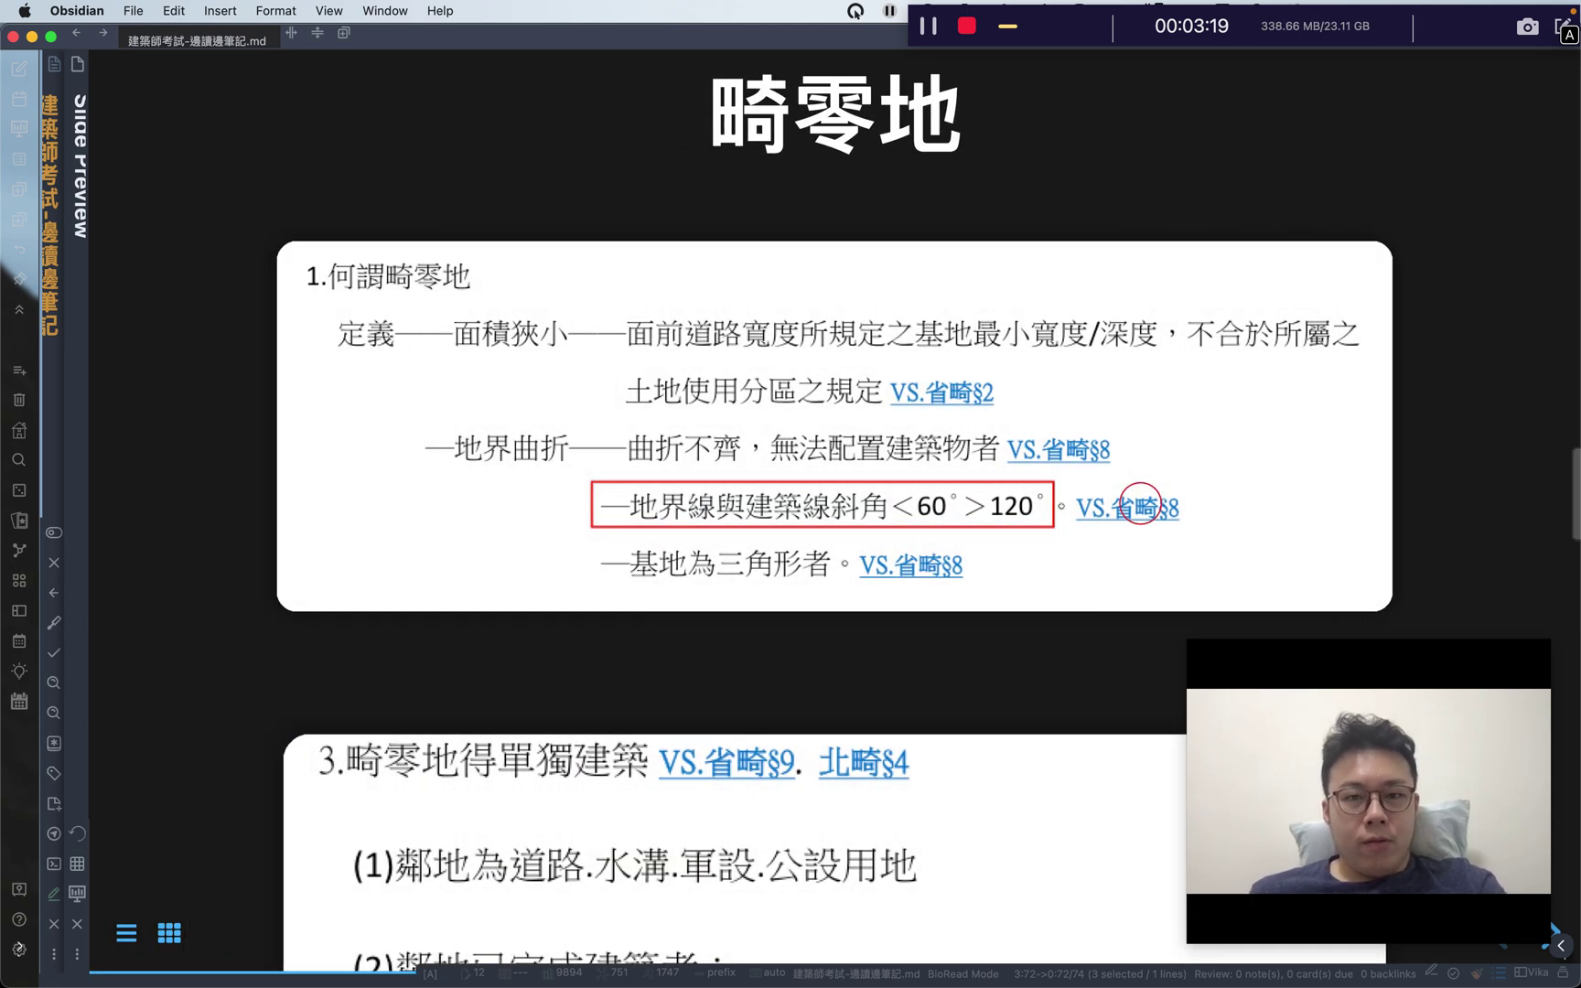
{"action": "key", "text": "Right"}
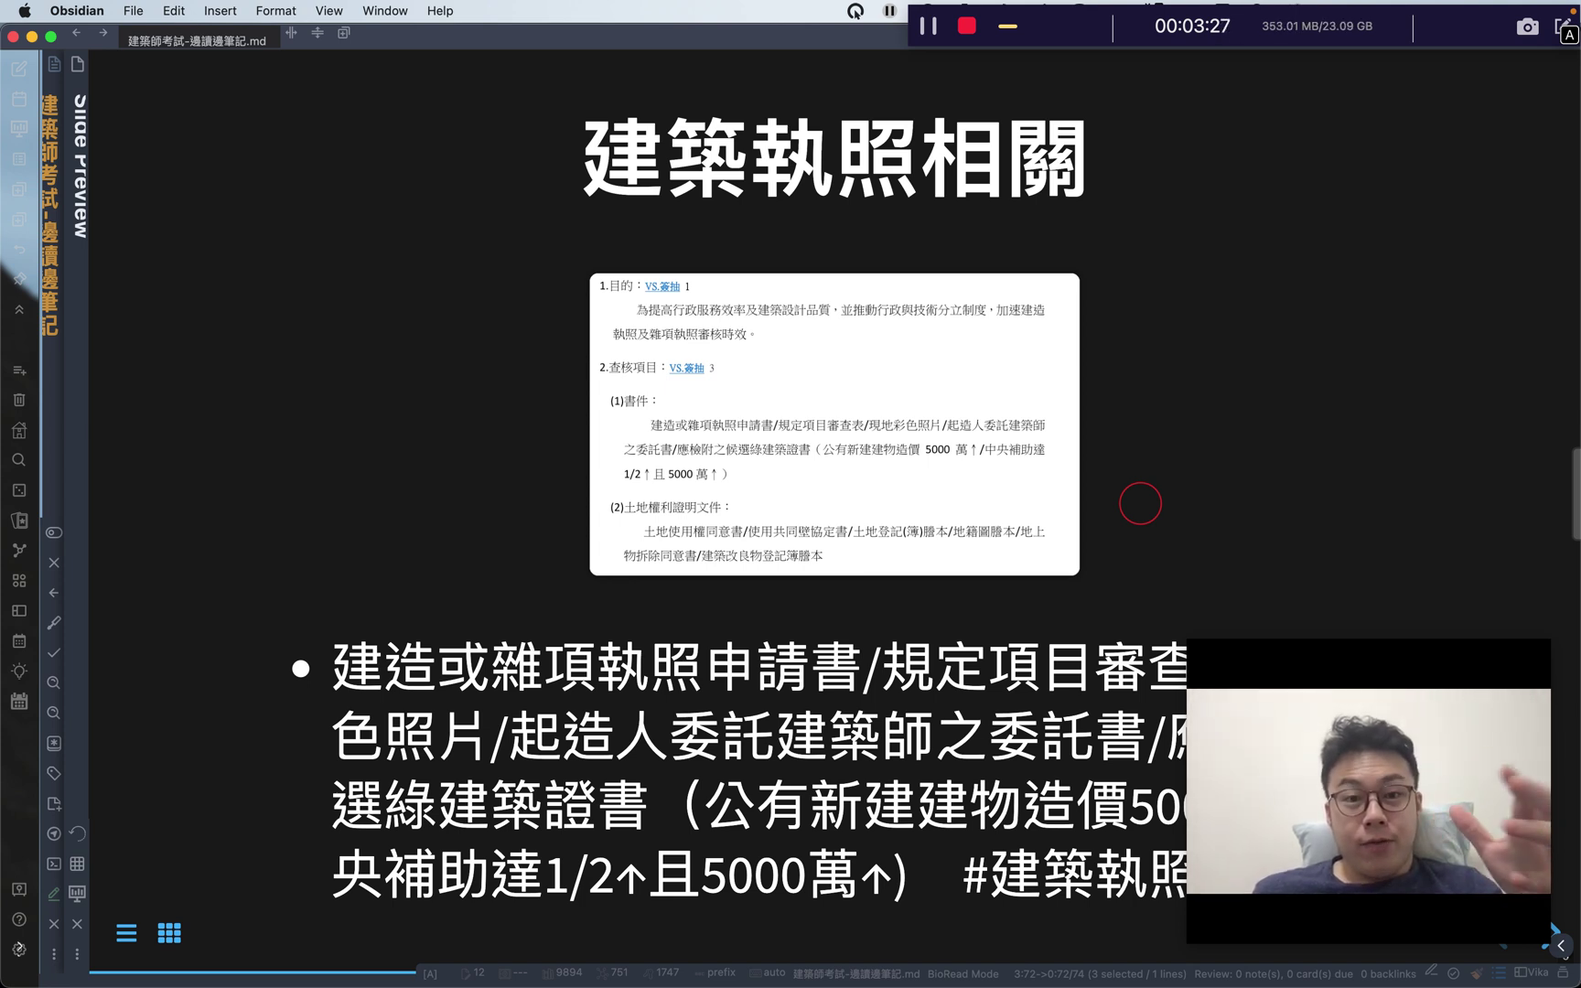
Step: Page back and forth through the slides from the 庭園植栽工程 note to 畸零地, comparing the image sizes
{"action": "key", "text": "Right"}
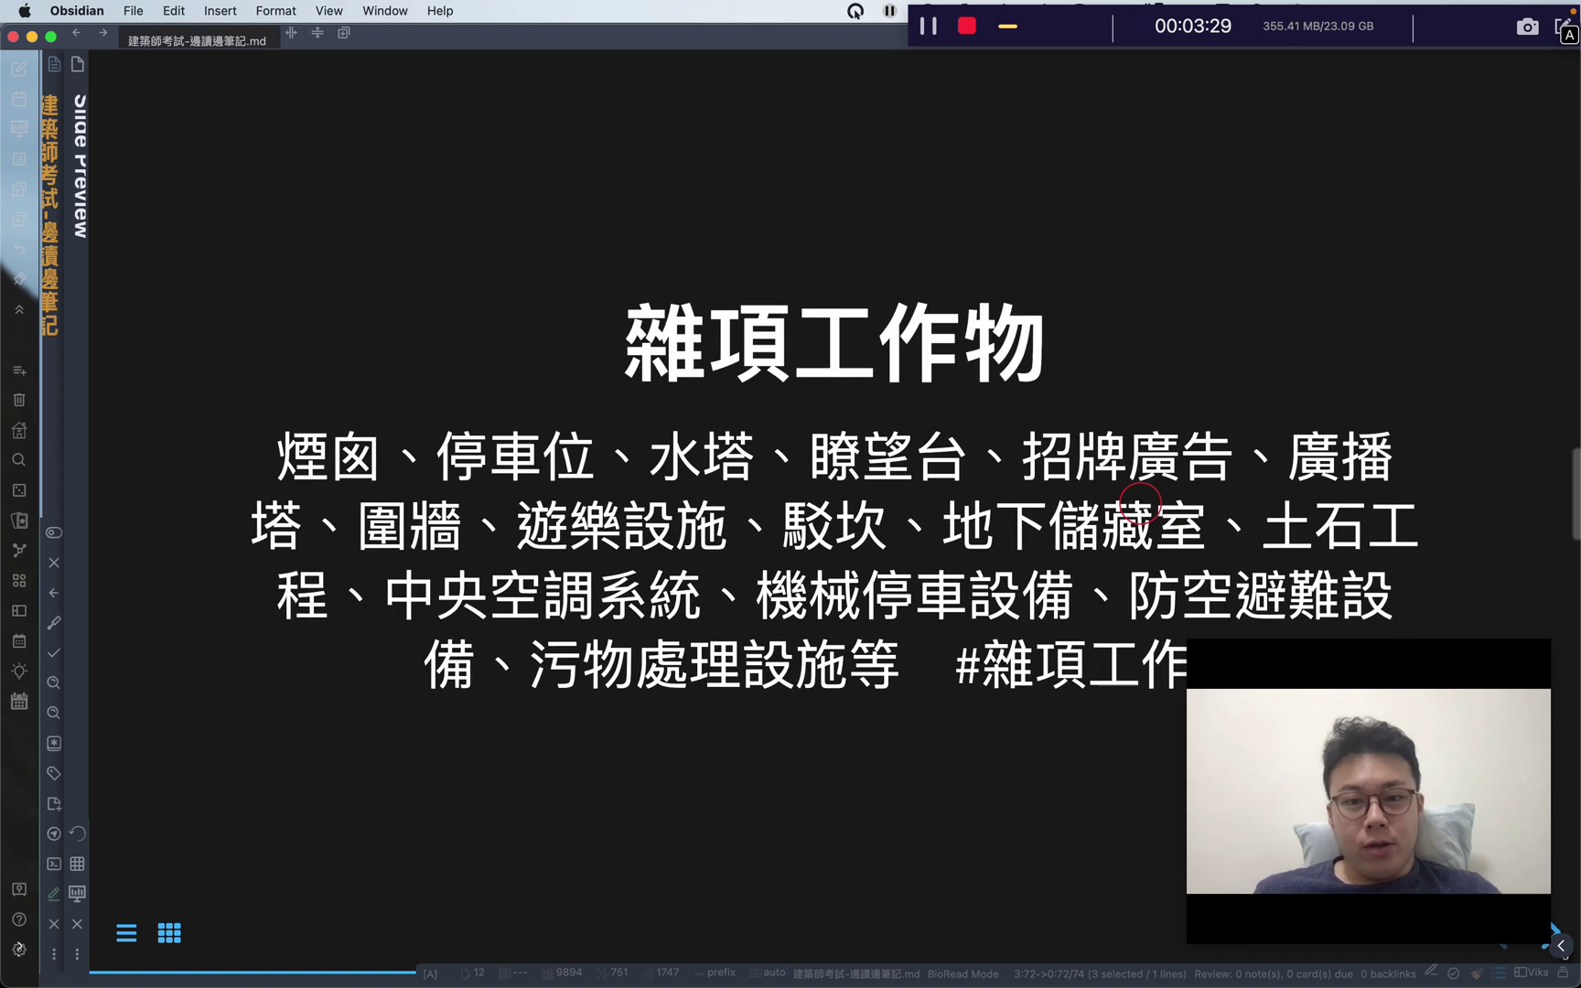
{"action": "key", "text": "Left"}
{"action": "key", "text": "Left"}
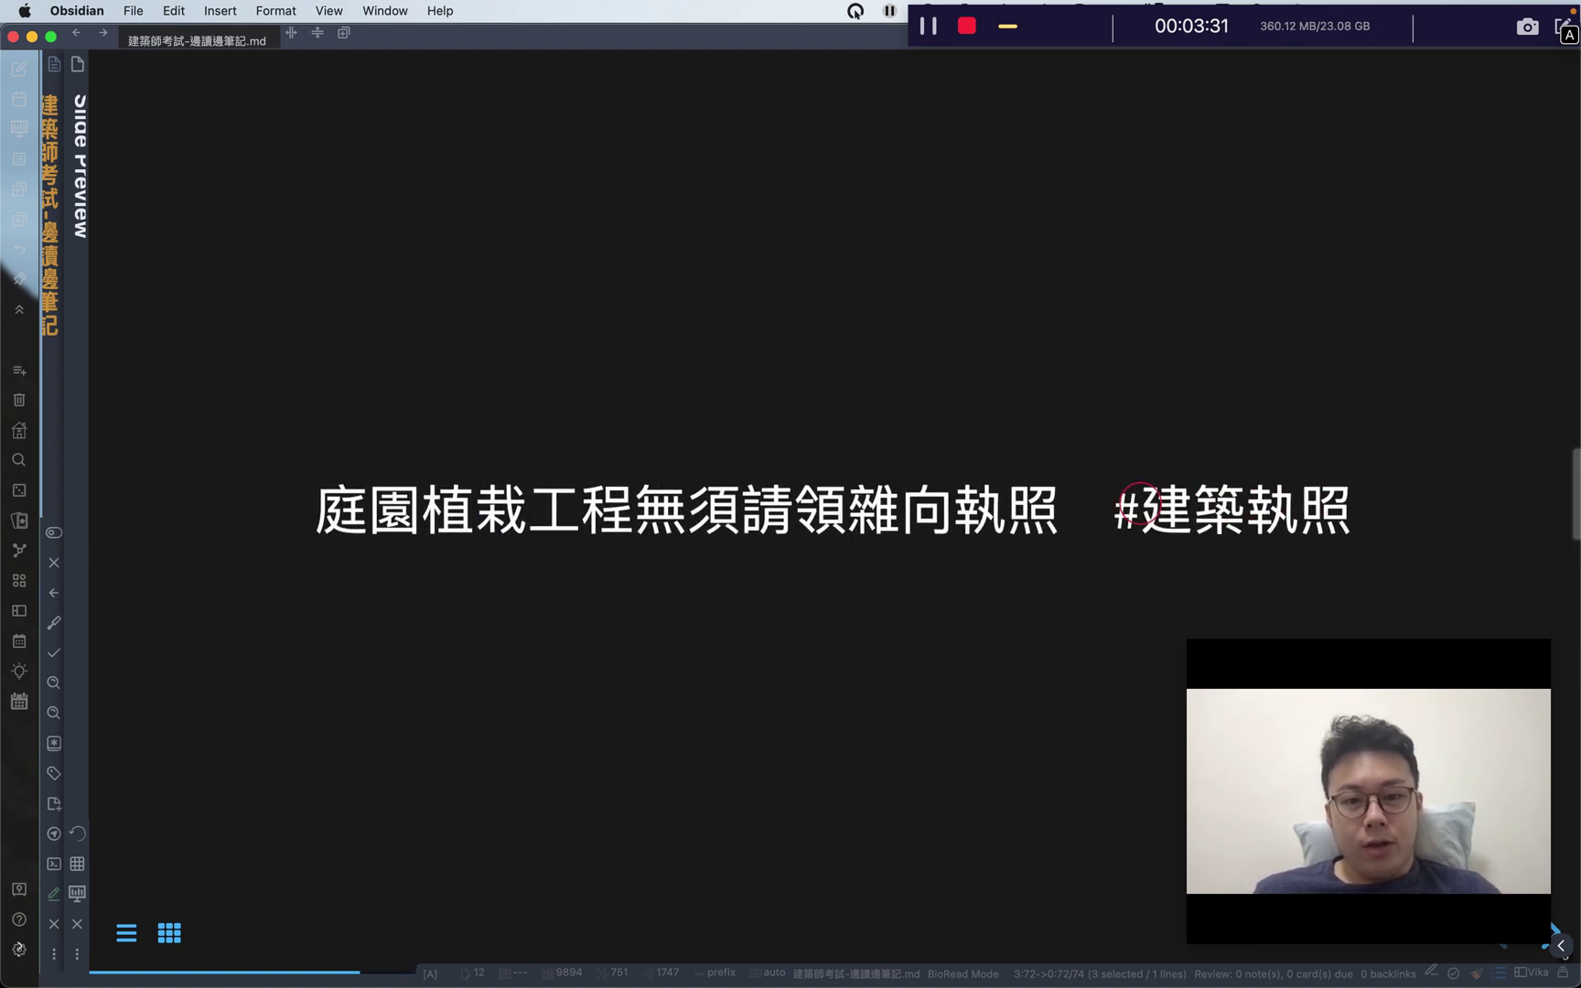
{"action": "key", "text": "Right"}
{"action": "key", "text": "Right"}
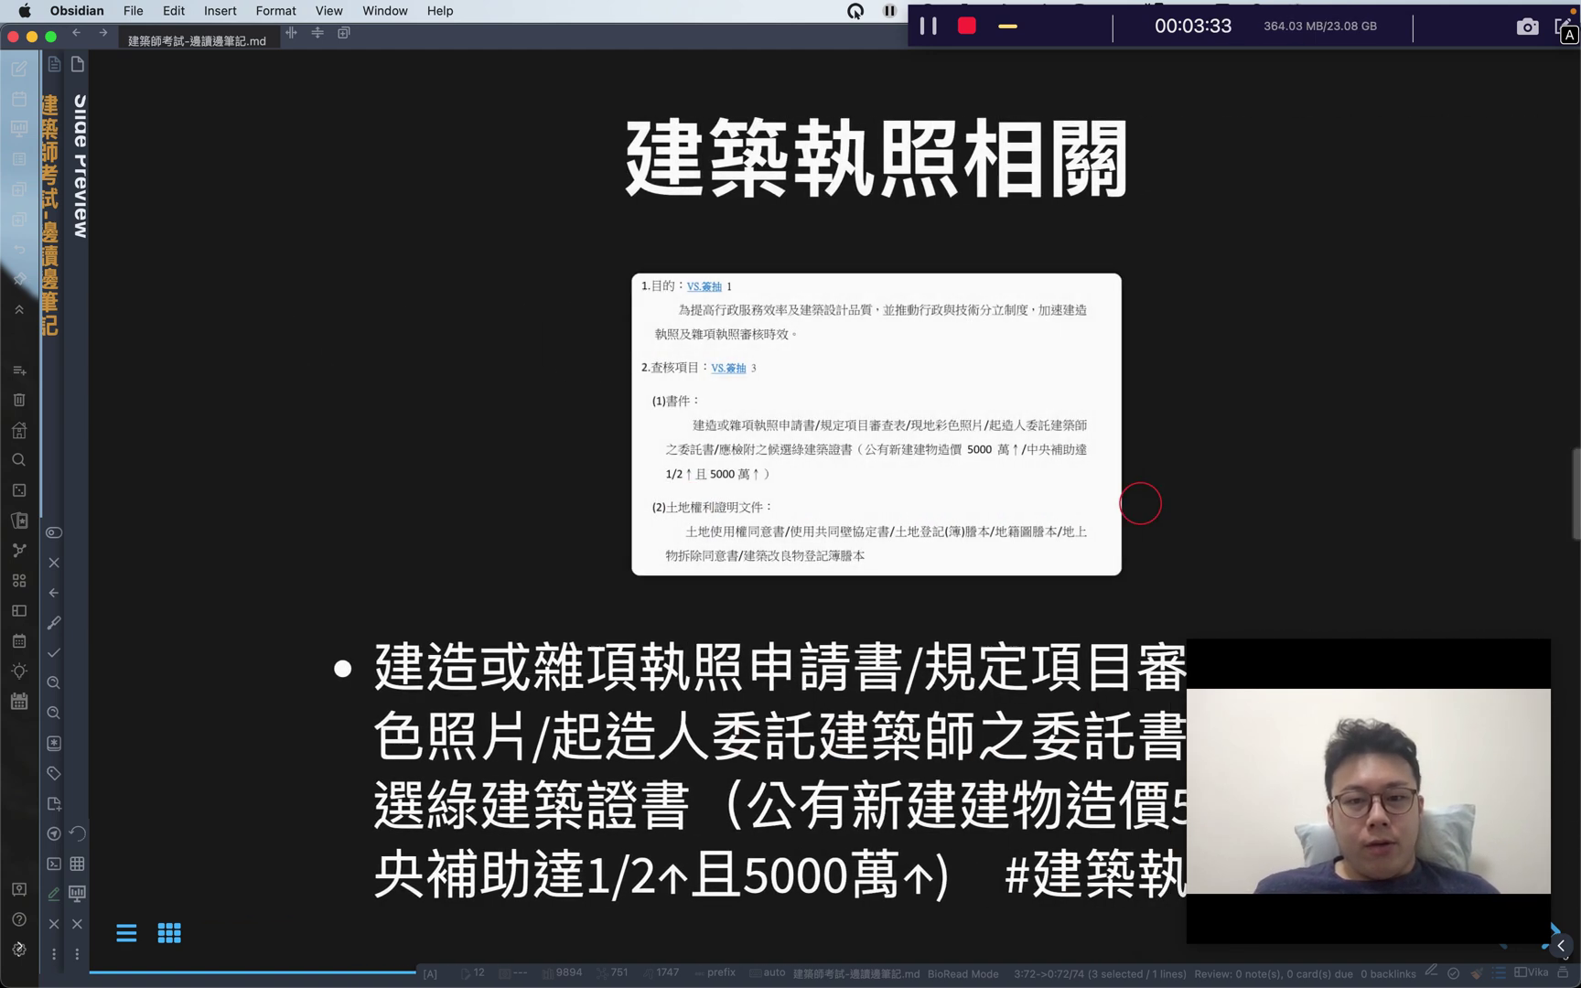
{"action": "key", "text": "Right"}
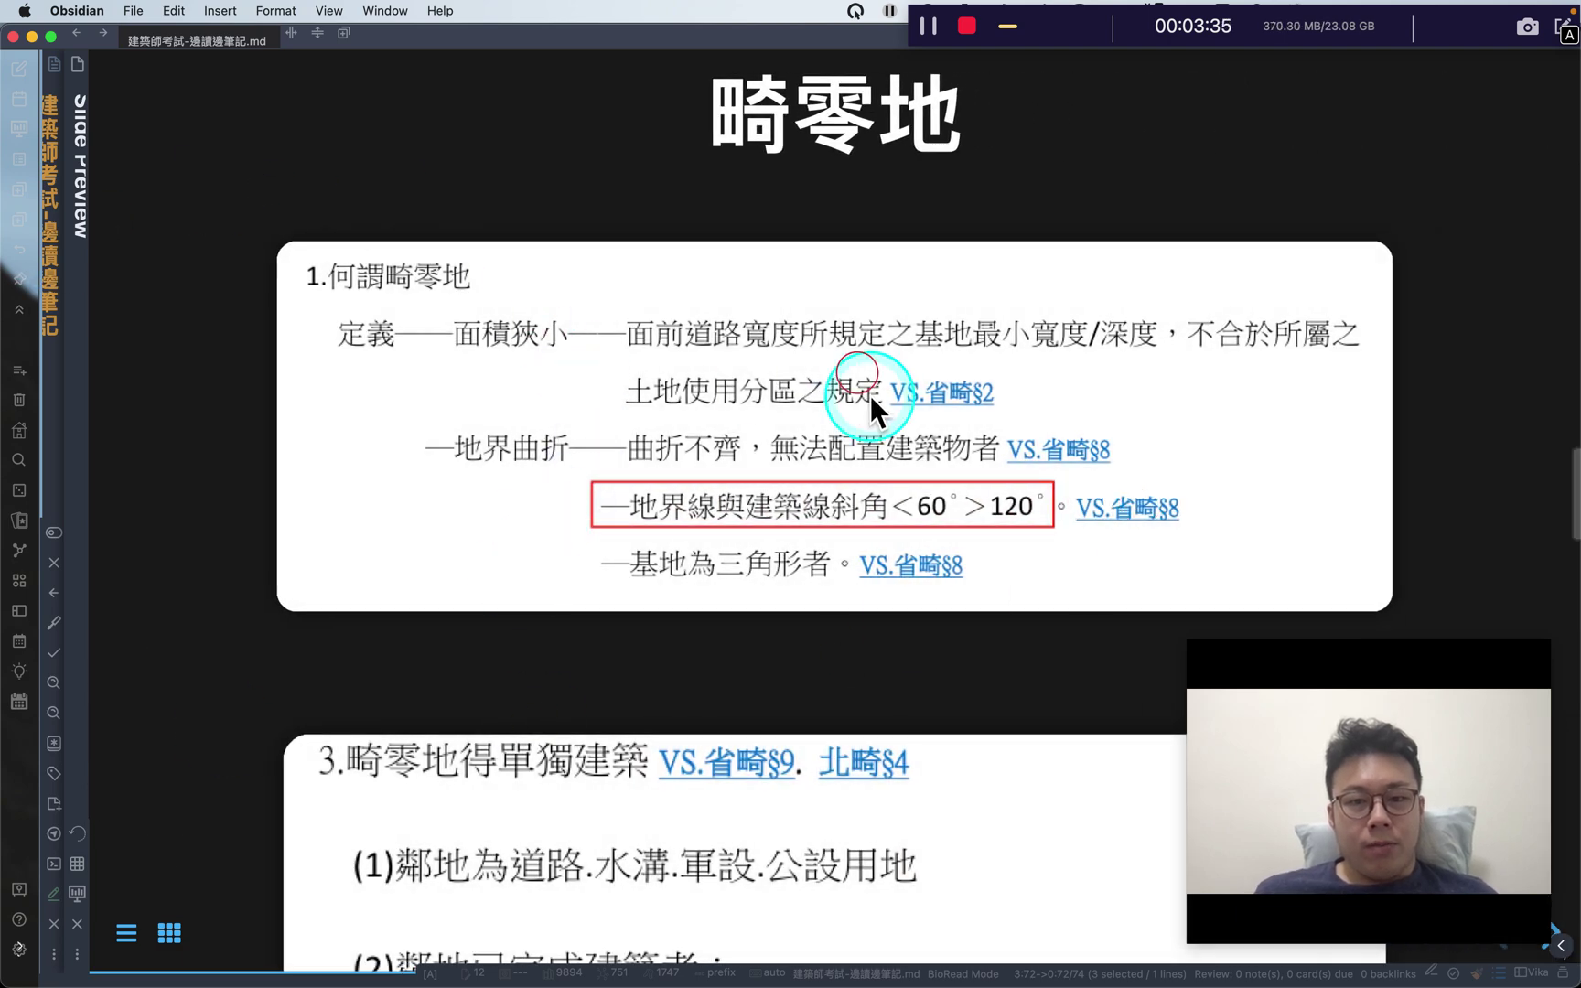
{"action": "key", "text": "Left"}
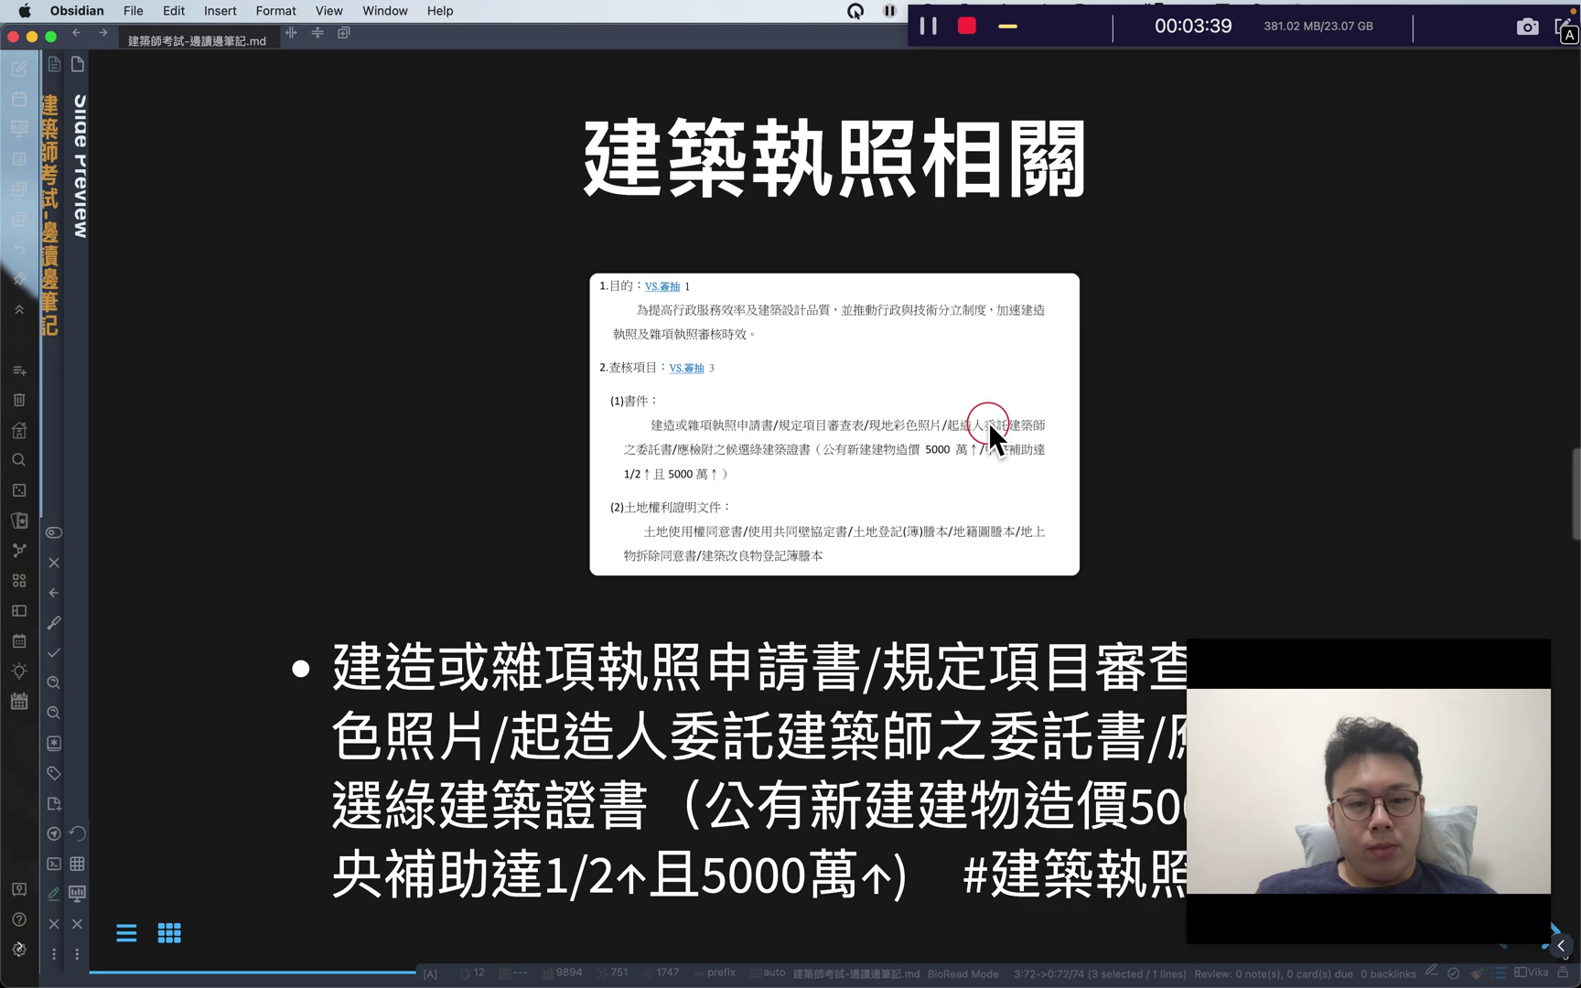
Step: Return from the slide preview to the note and reveal the image link under the 建築執照相關 heading
{"action": "scroll", "coordinate": [970, 427], "scroll_direction": "left", "scroll_amount": 10}
{"action": "left_click", "coordinate": [823, 494]}
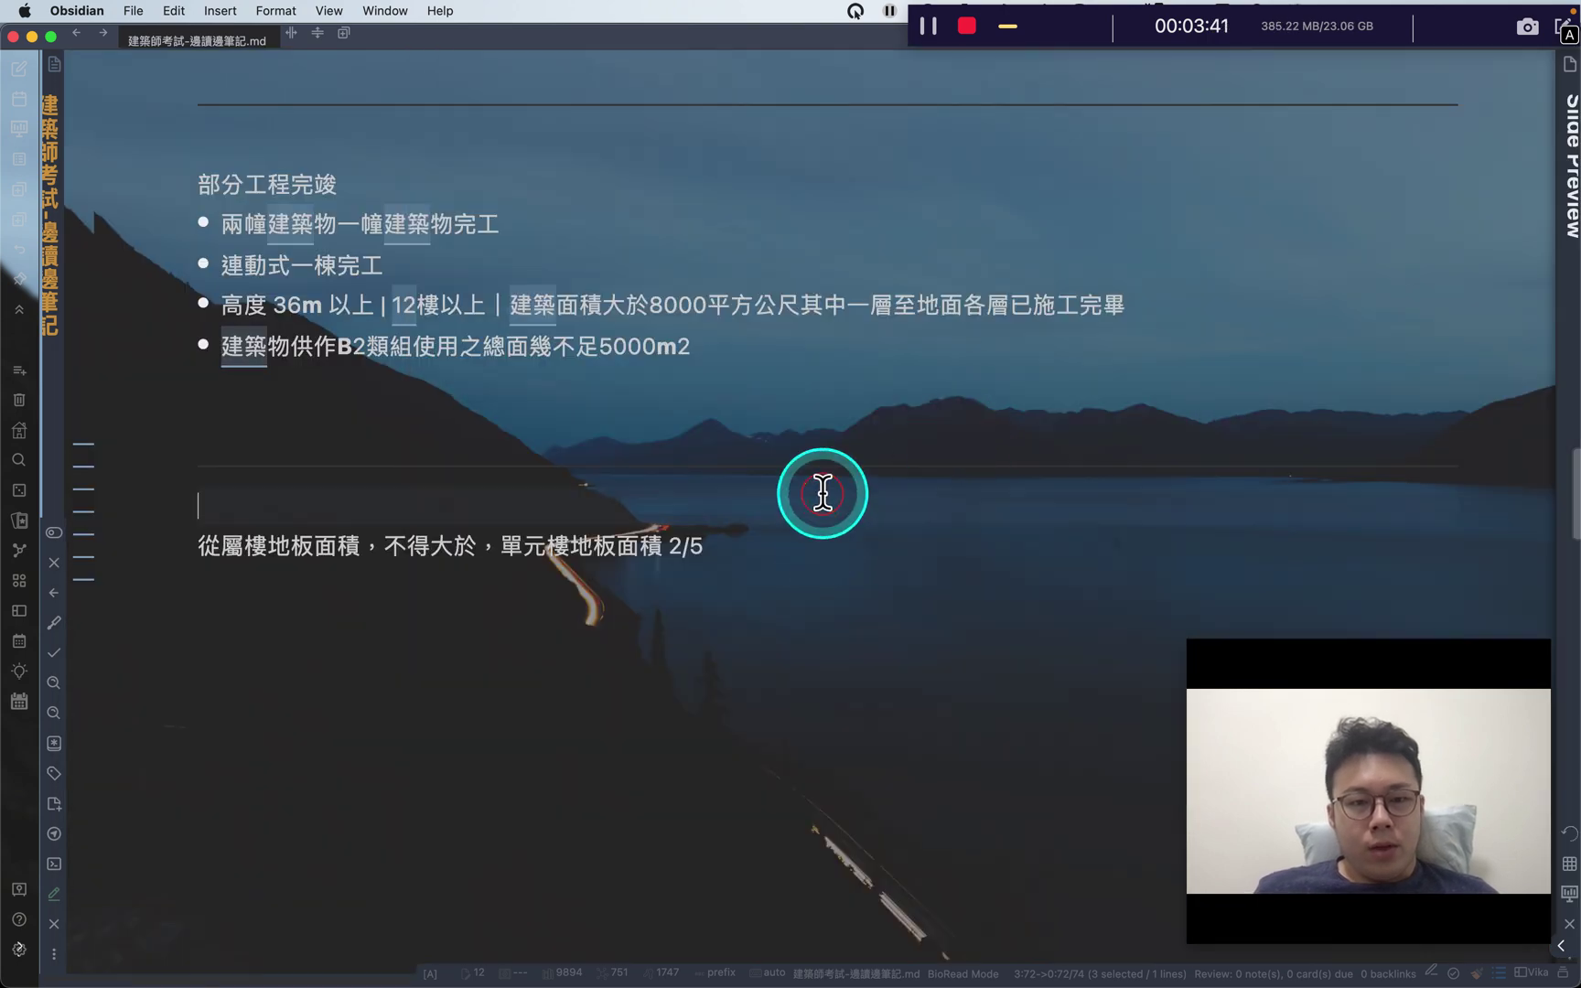
{"action": "scroll", "coordinate": [823, 495], "scroll_direction": "up", "scroll_amount": 8}
{"action": "scroll", "coordinate": [822, 495], "scroll_direction": "up", "scroll_amount": 15}
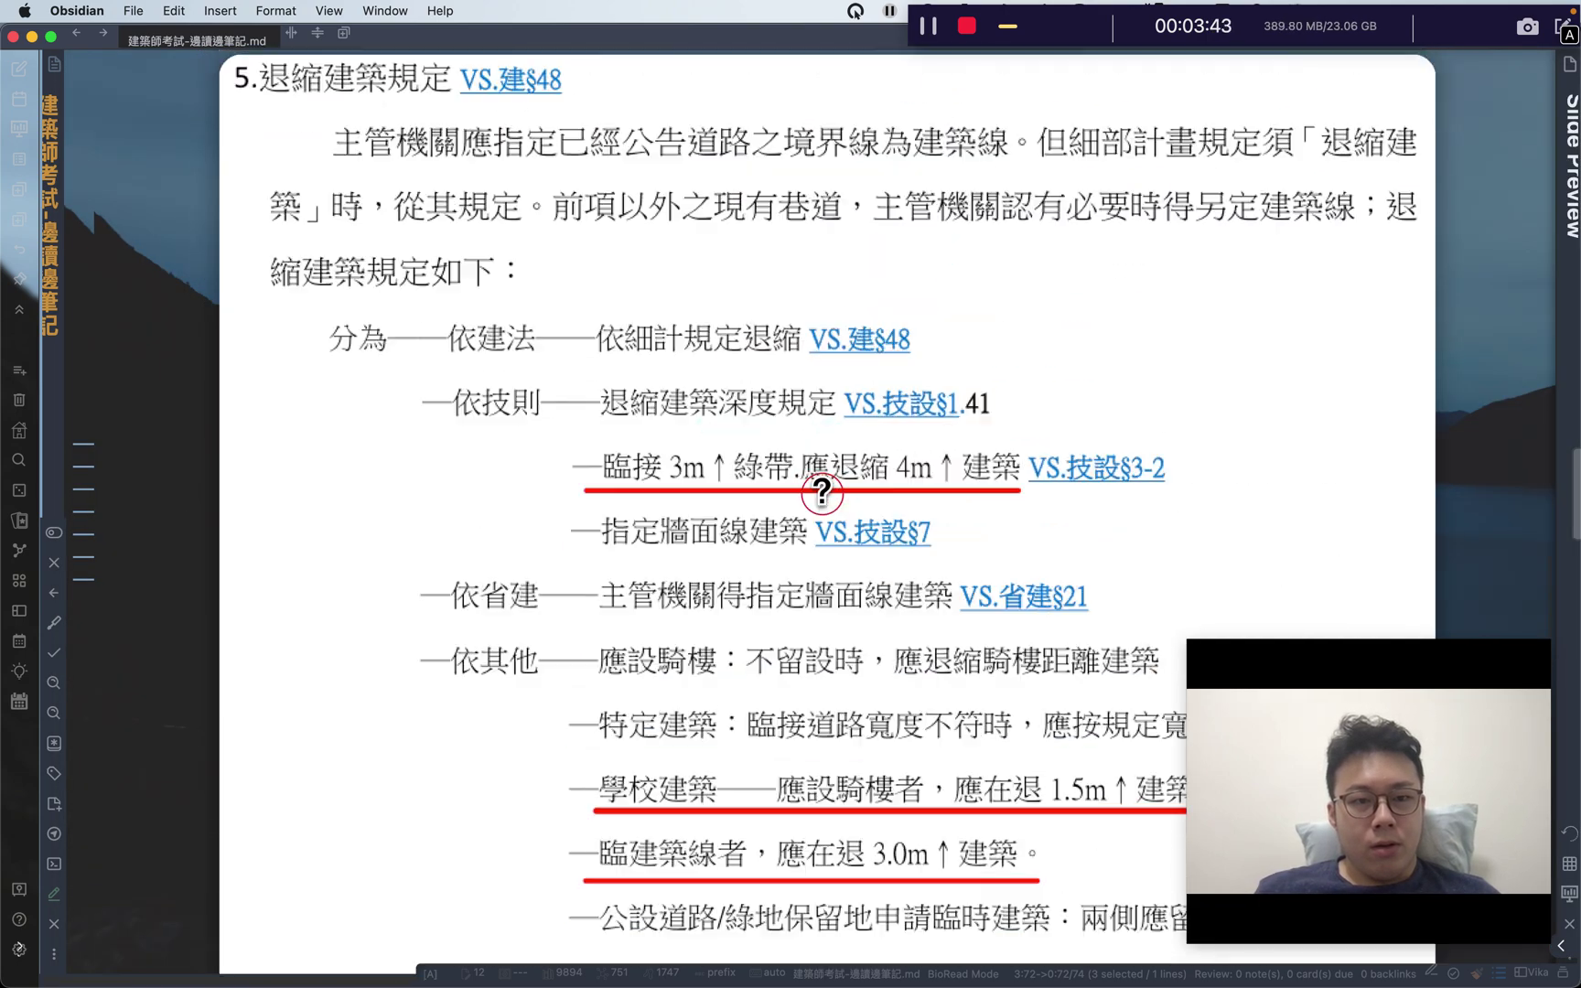
{"action": "scroll", "coordinate": [822, 494], "scroll_direction": "up", "scroll_amount": 15}
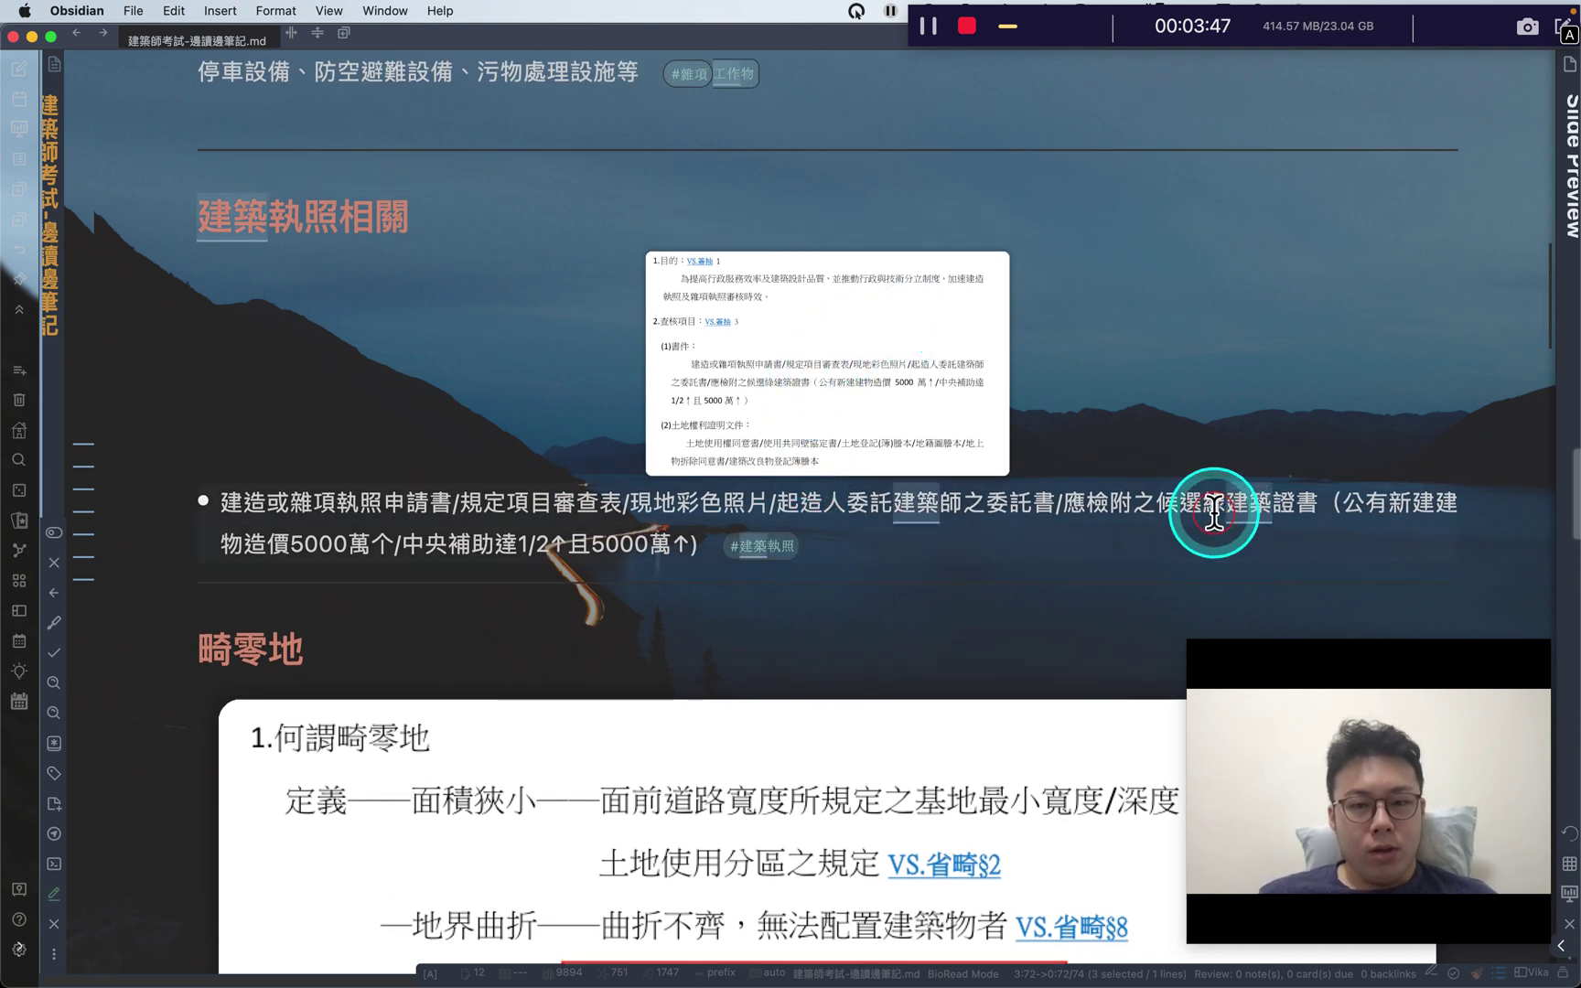
{"action": "scroll", "coordinate": [1214, 514], "scroll_direction": "up", "scroll_amount": 3}
{"action": "key", "text": "Up"}
{"action": "key", "text": "Down"}
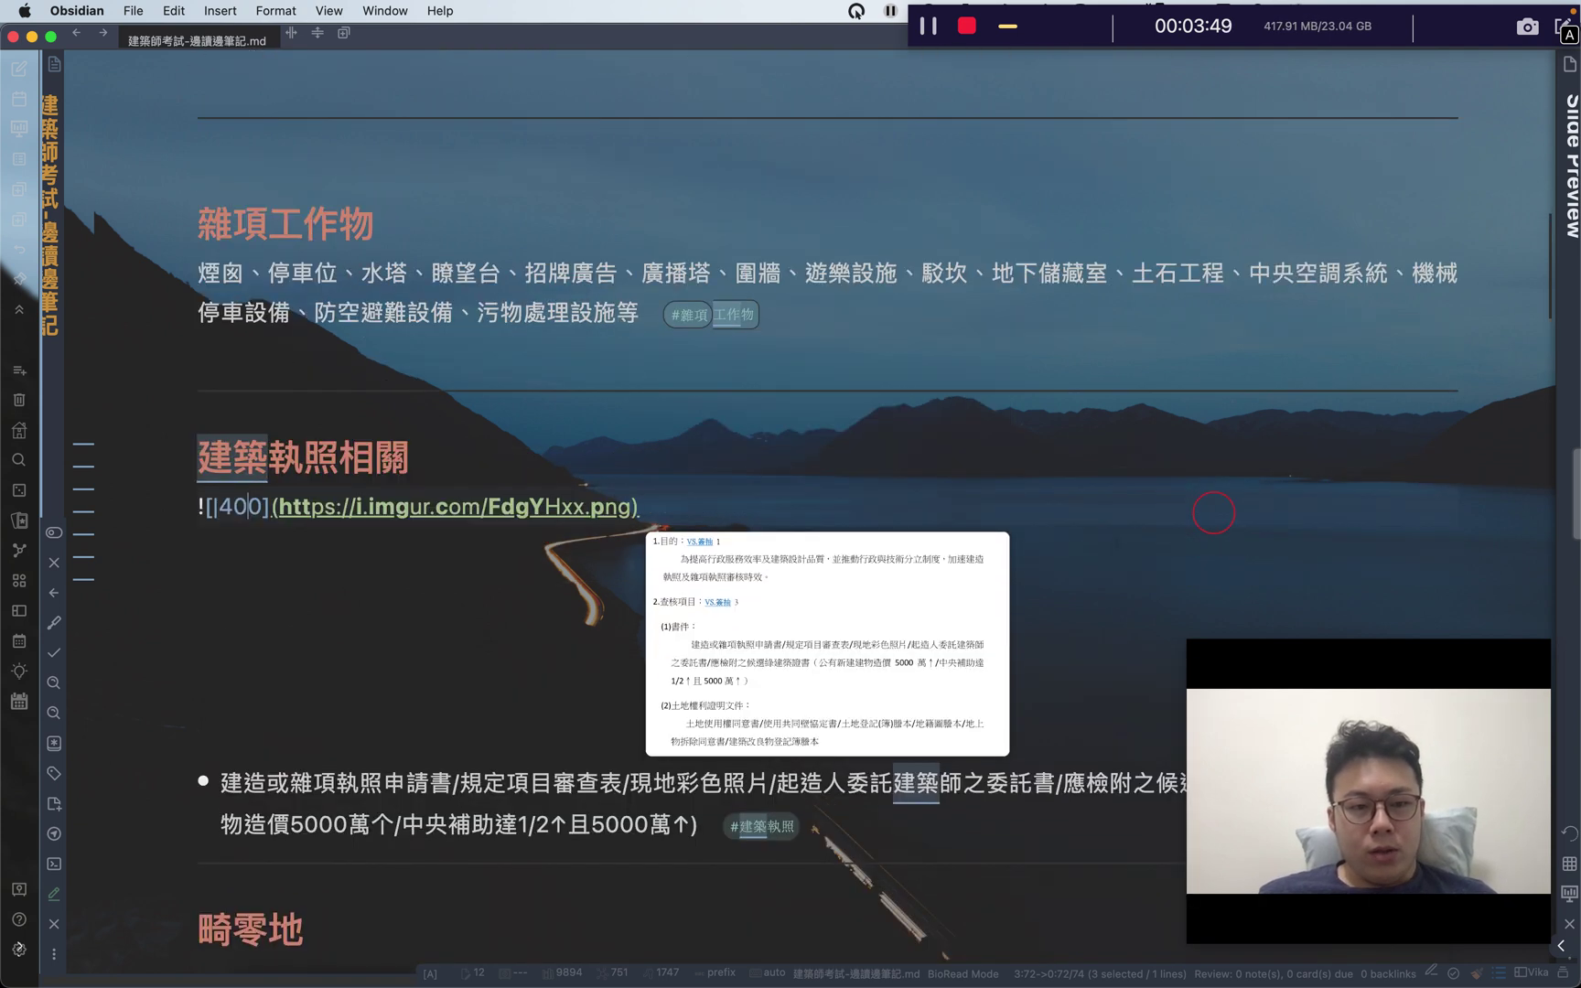
Step: Try adding a height of 300 after the 400 width in the 建築執照相關 image link, and remove it again
{"action": "mouse_move", "coordinate": [220, 511]}
{"action": "left_mouse_down"}
{"action": "mouse_move", "coordinate": [259, 511]}
{"action": "mouse_move", "coordinate": [204, 512]}
{"action": "left_mouse_up"}
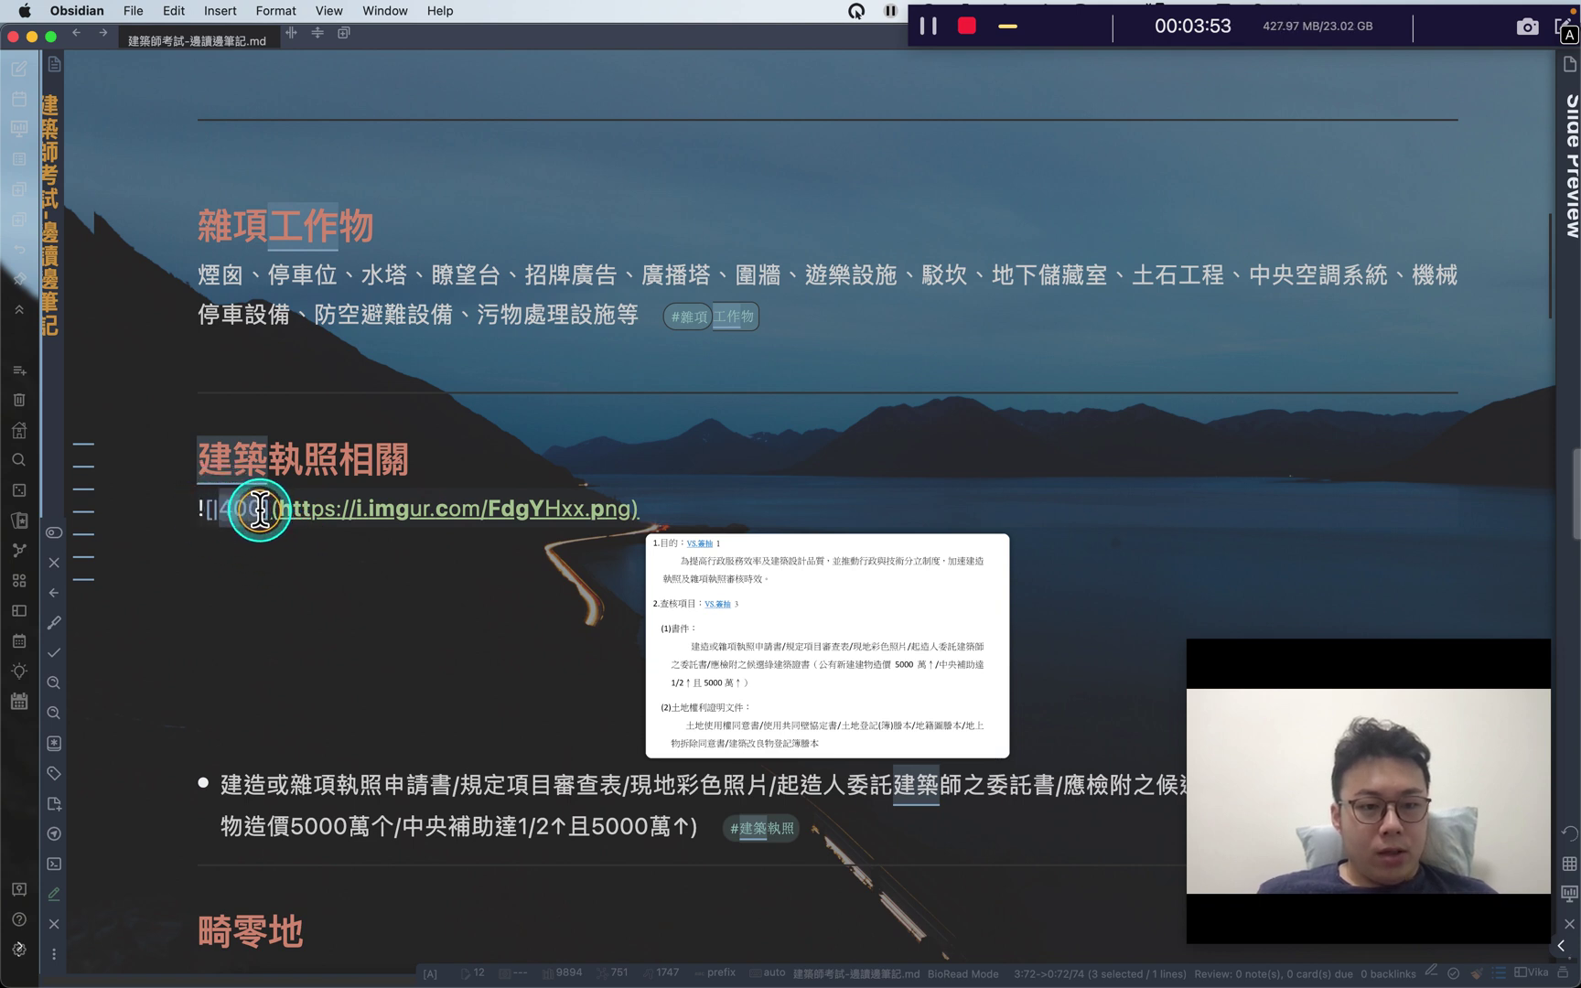
{"action": "double_click", "coordinate": [255, 511]}
{"action": "key", "text": "Right"}
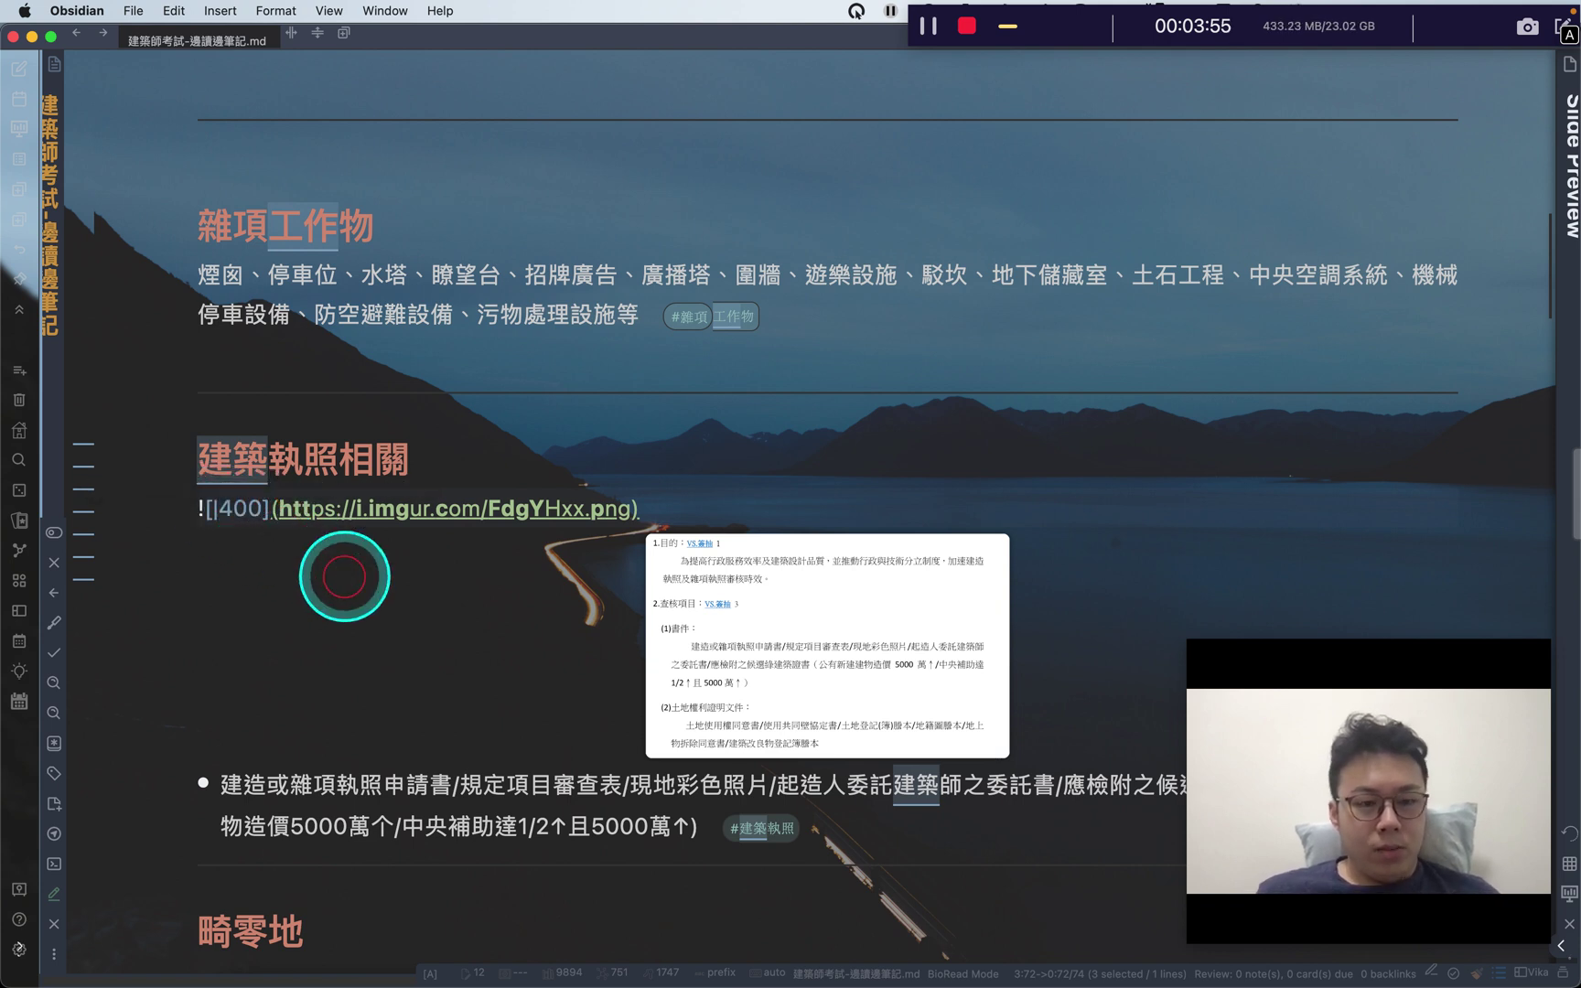
{"action": "type", "text": "x30"}
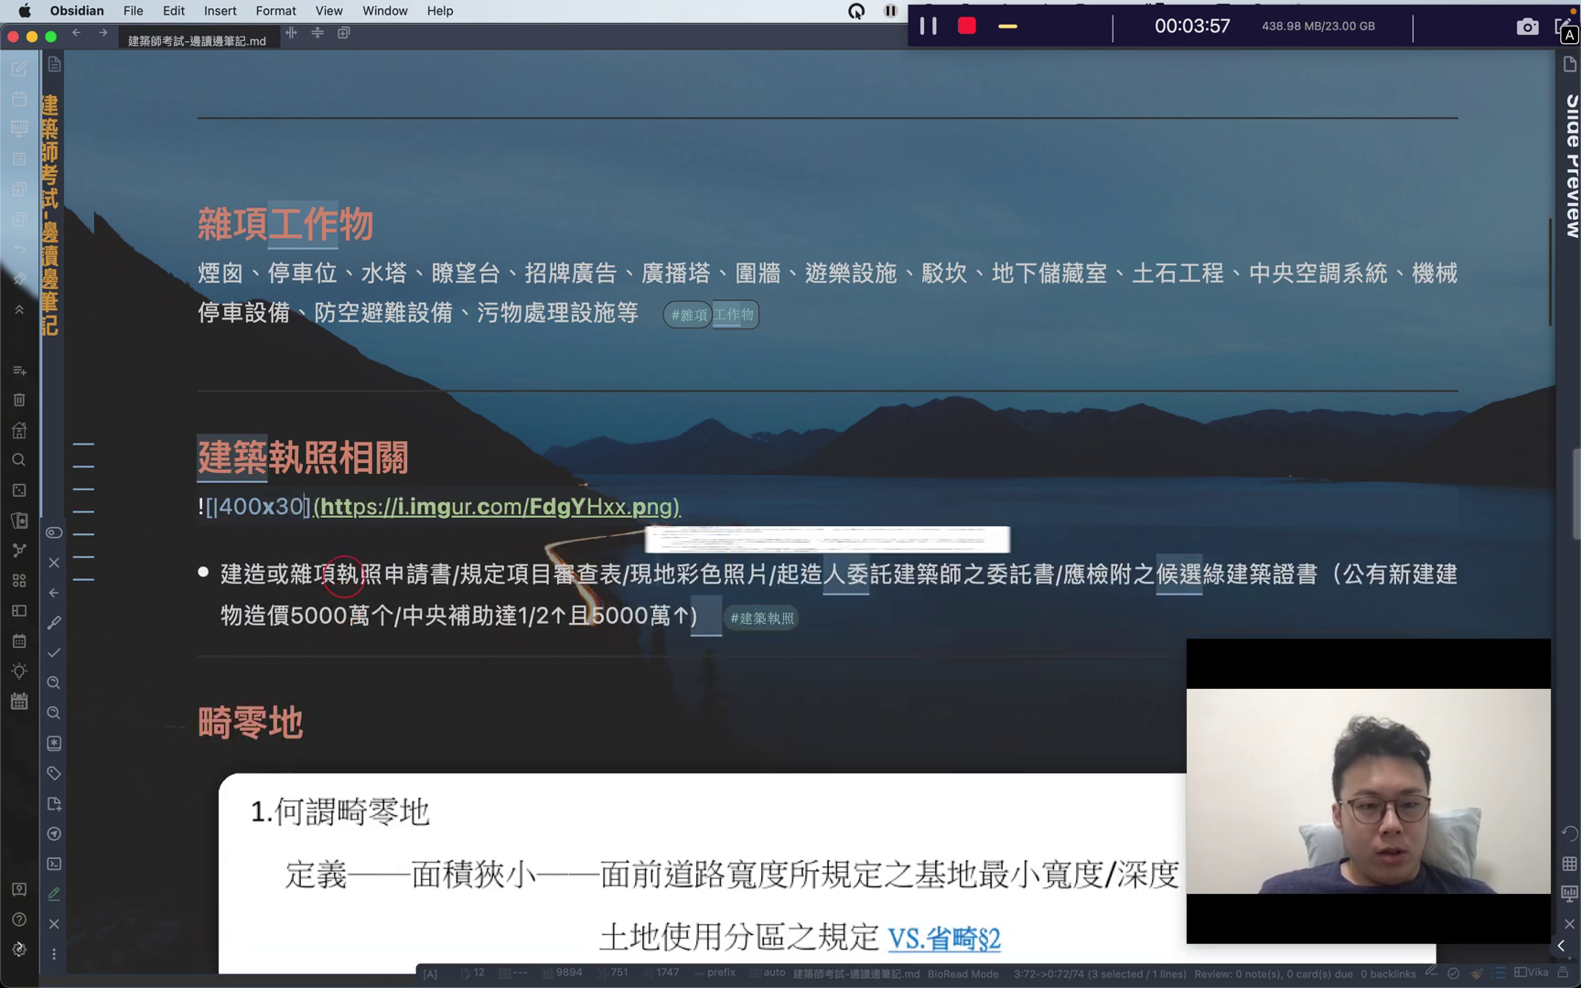
{"action": "type", "text": "0"}
{"action": "key", "text": "BackSpace"}
{"action": "key", "text": "BackSpace"}
{"action": "key", "text": "BackSpace"}
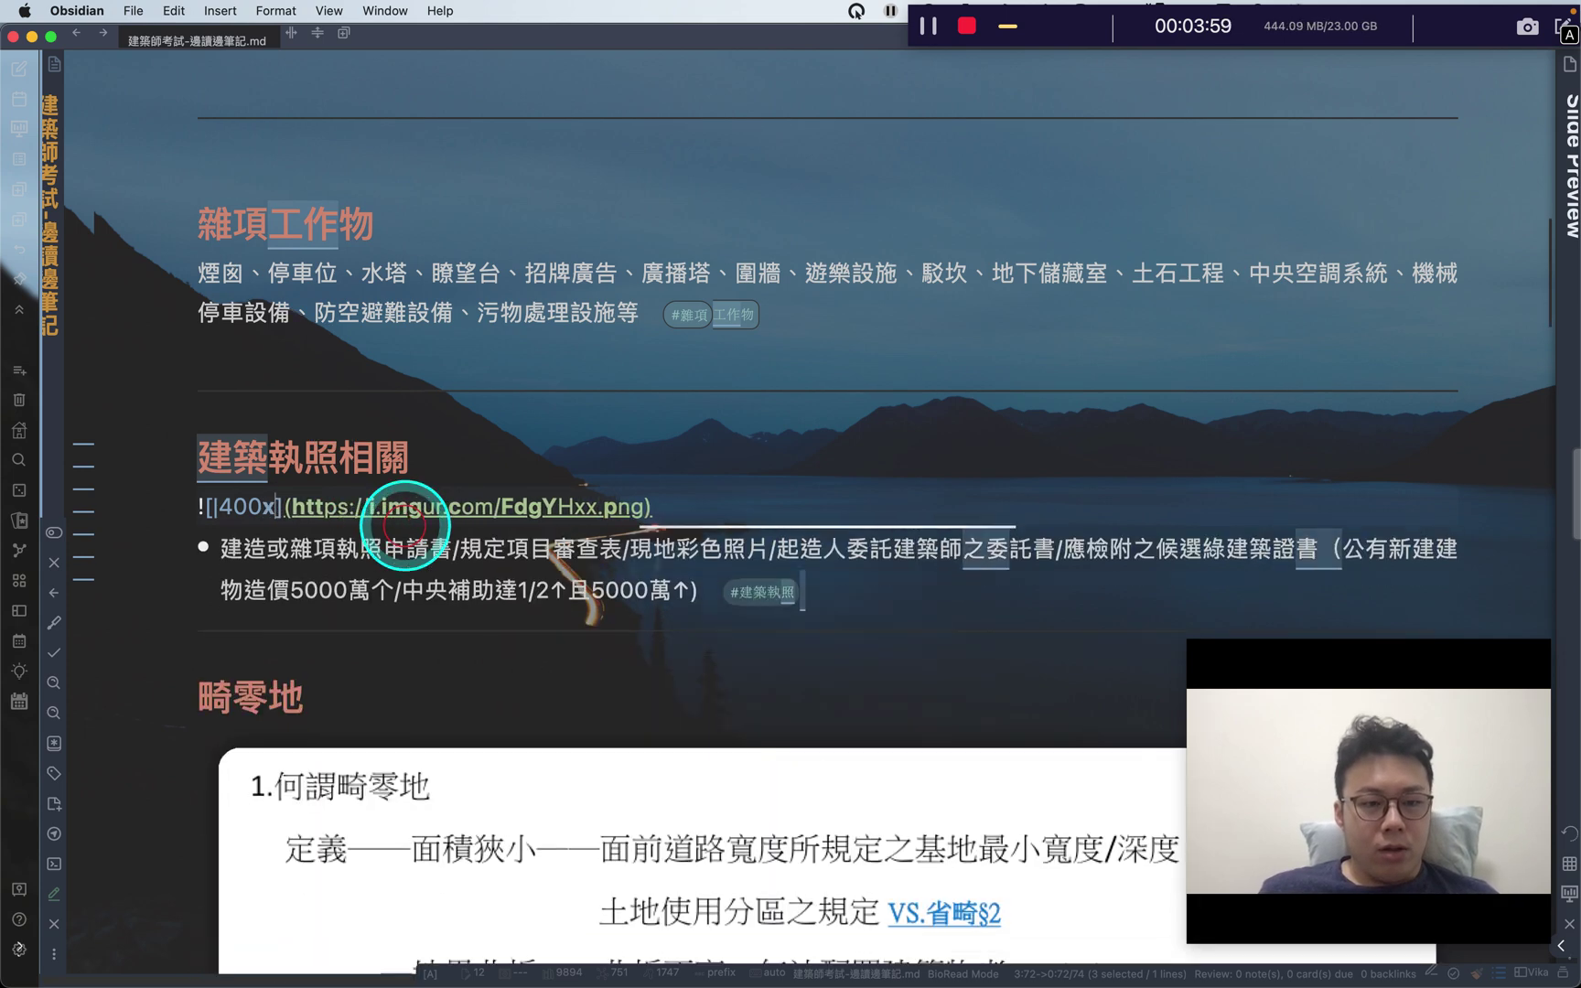
{"action": "key", "text": "BackSpace"}
Step: Set the display width of the first image under the 畸零地 heading to 500 by adding |500 to its link
{"action": "scroll", "coordinate": [535, 637], "scroll_direction": "down", "scroll_amount": 2}
{"action": "left_click", "coordinate": [573, 593]}
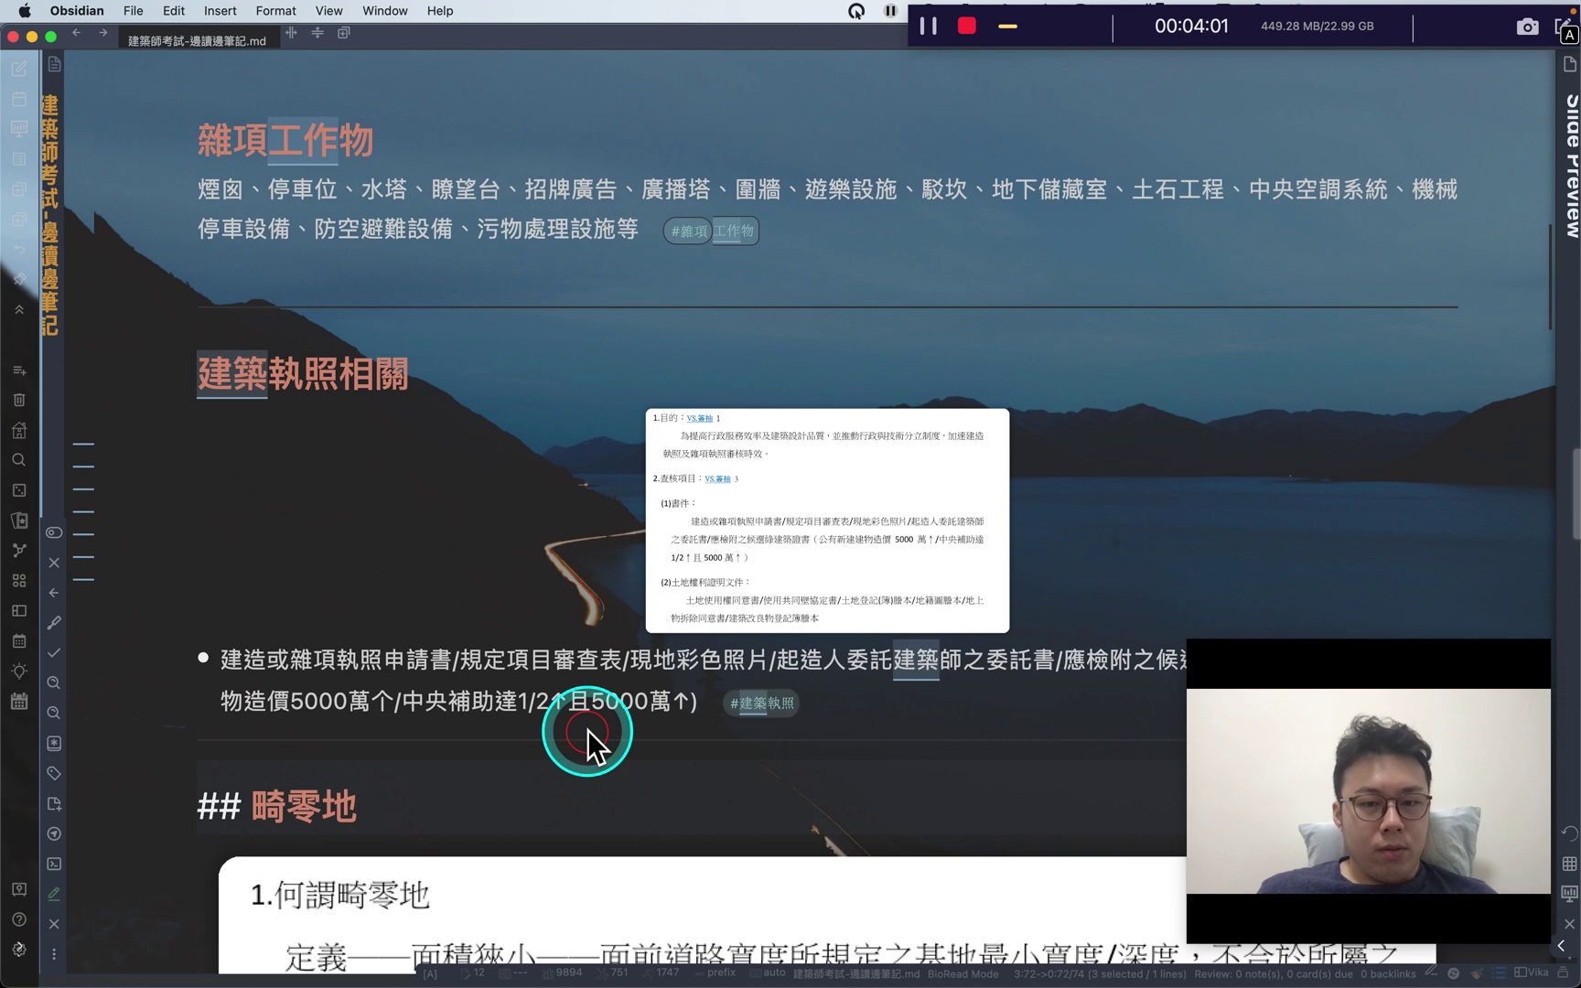
{"action": "scroll", "coordinate": [588, 730], "scroll_direction": "down", "scroll_amount": 4}
{"action": "key", "text": "Down"}
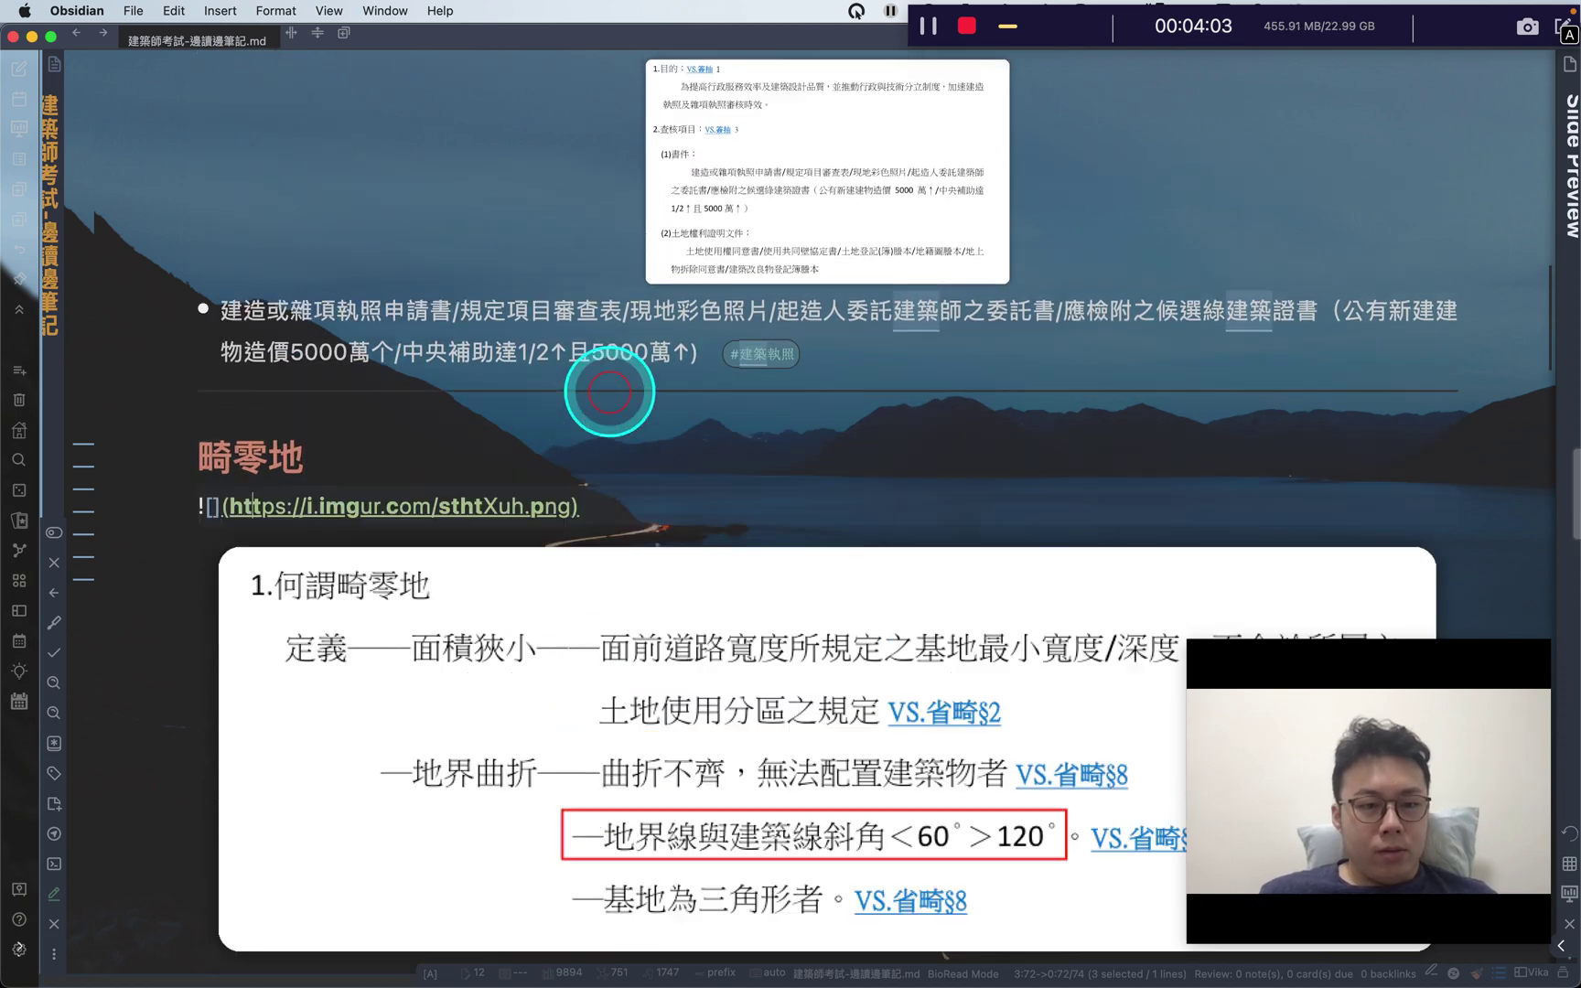
{"action": "left_click", "coordinate": [211, 513]}
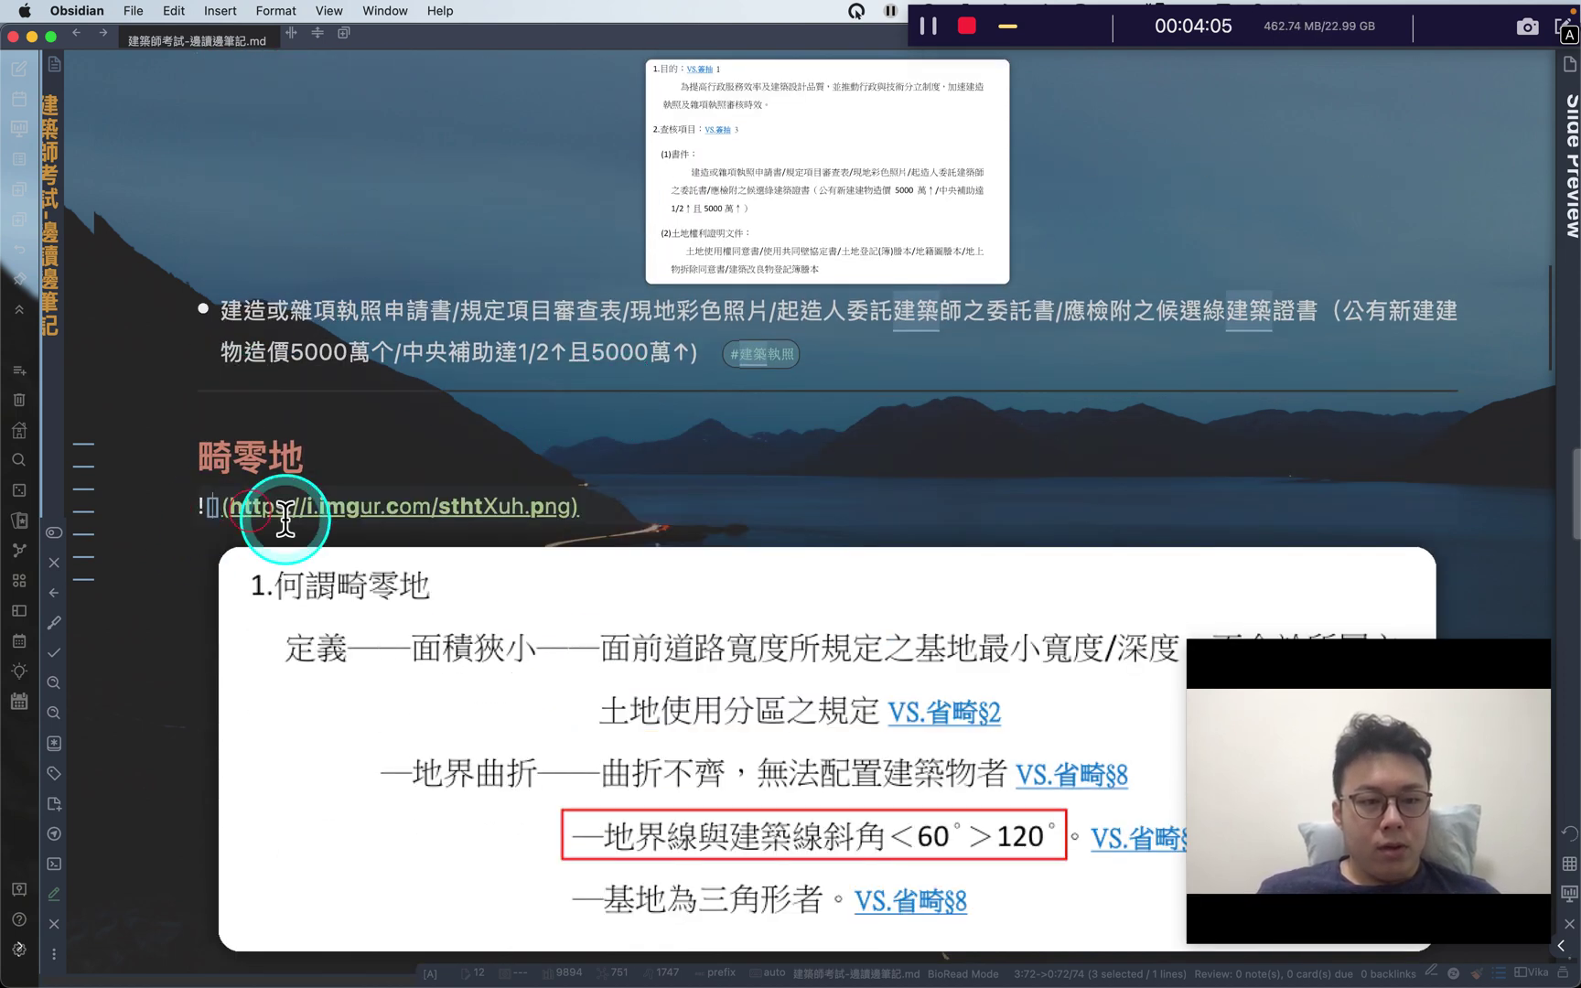
{"action": "type", "text": "|"}
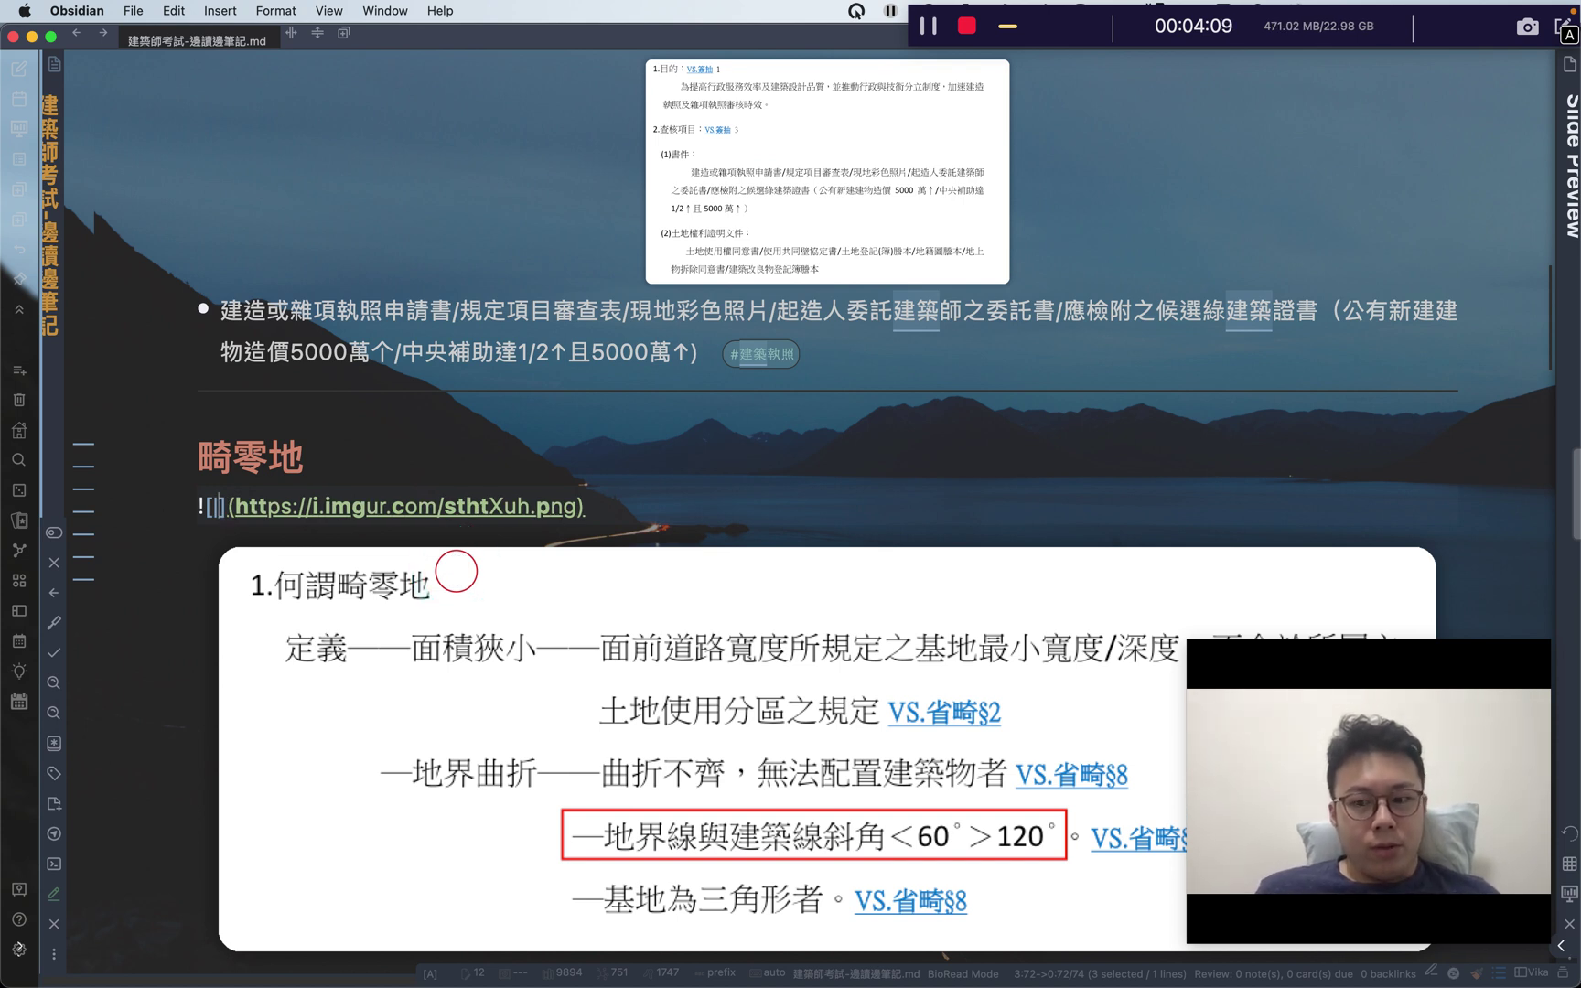
{"action": "type", "text": "500"}
{"action": "scroll", "coordinate": [628, 684], "scroll_direction": "down", "scroll_amount": 2}
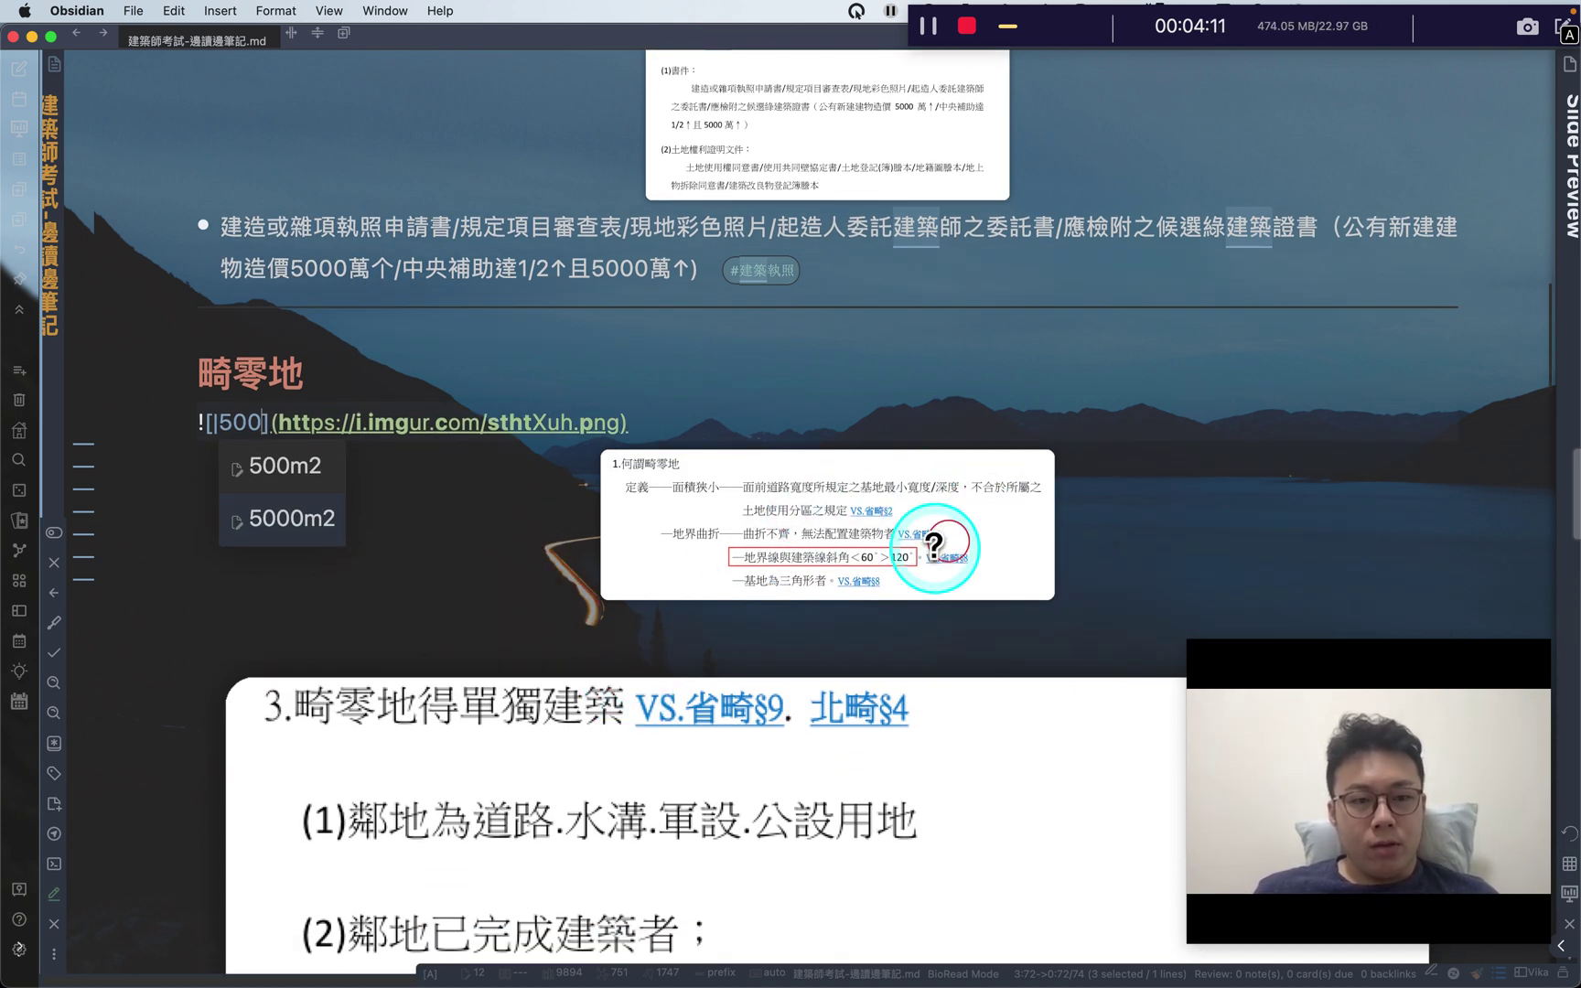
{"action": "left_click", "coordinate": [1243, 480]}
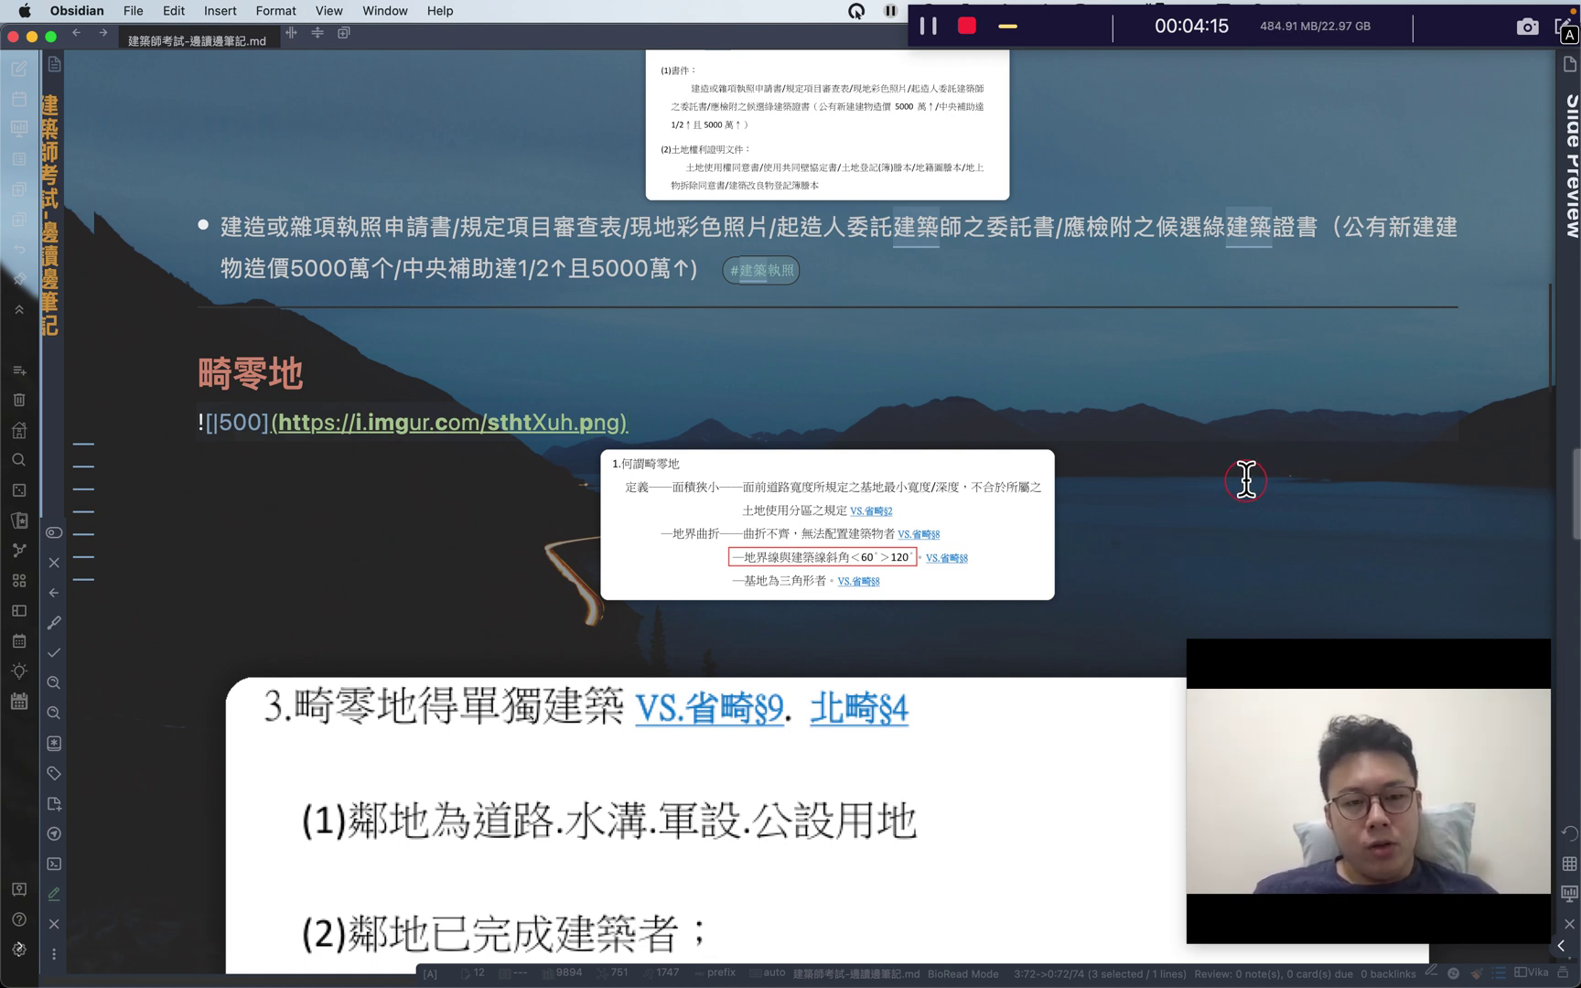
Step: Check the resized 畸零地 image in the slide preview and return to the note
{"action": "scroll", "coordinate": [1246, 481], "scroll_direction": "right", "scroll_amount": 10}
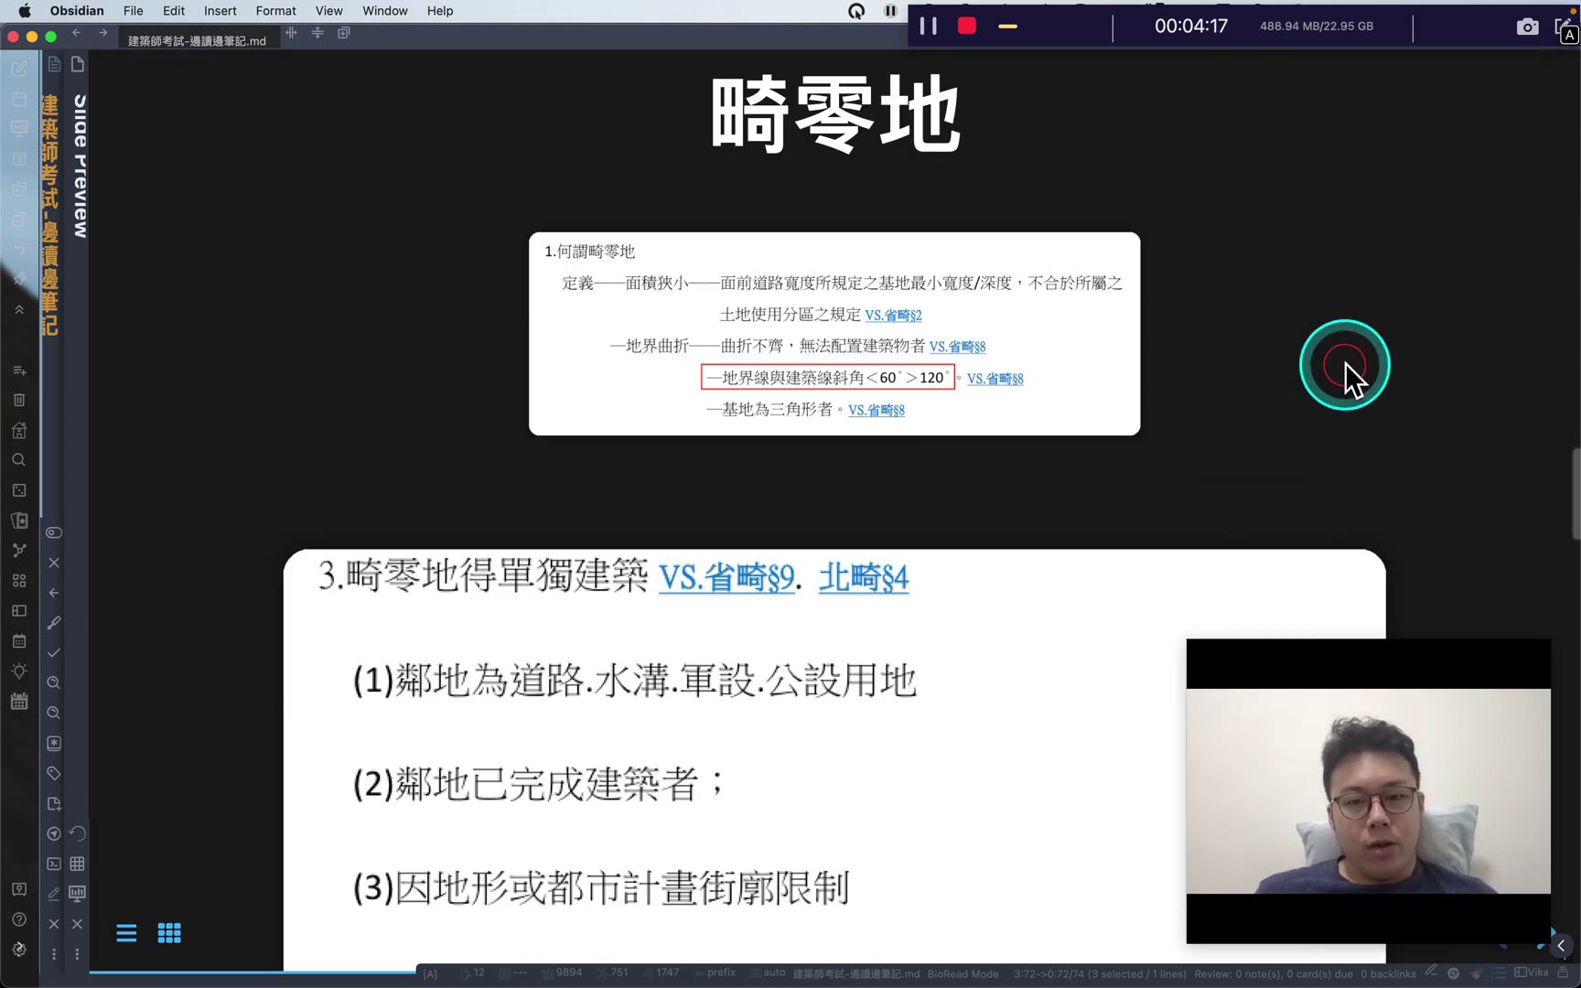
{"action": "scroll", "coordinate": [679, 431], "scroll_direction": "left", "scroll_amount": 10}
{"action": "scroll", "coordinate": [679, 432], "scroll_direction": "right", "scroll_amount": 10}
{"action": "scroll", "coordinate": [1107, 444], "scroll_direction": "left", "scroll_amount": 10}
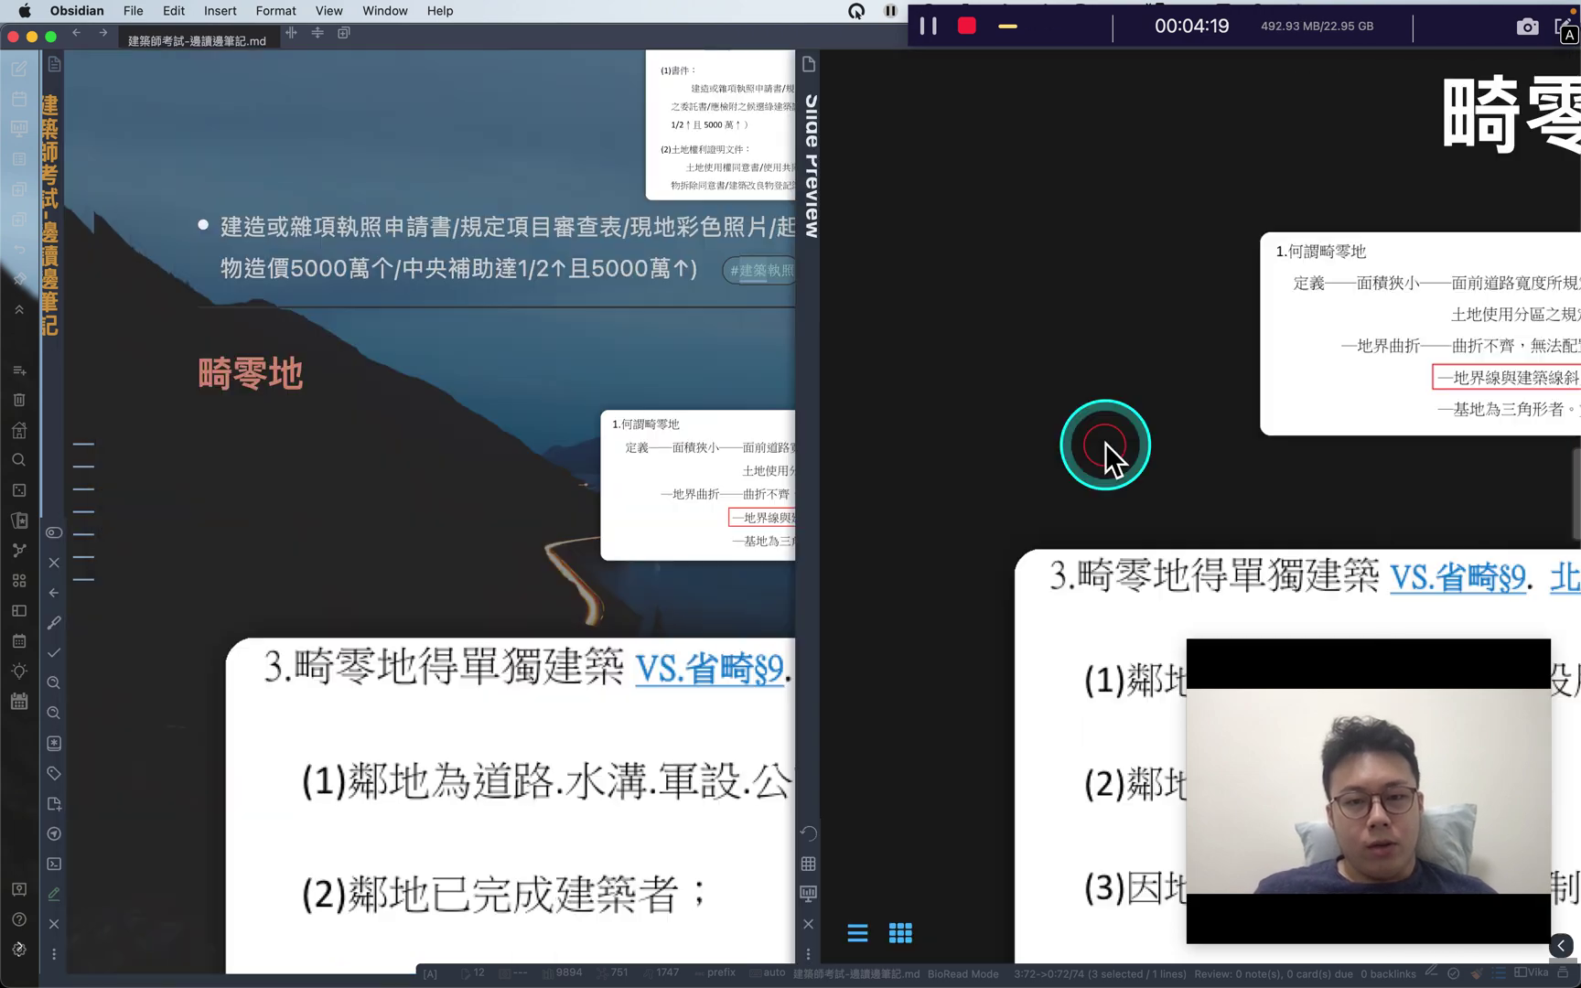
Step: Go to the end of the note and place the cursor on the empty line above the 2/5 floor area rule
{"action": "scroll", "coordinate": [1258, 622], "scroll_direction": "down", "scroll_amount": 10}
{"action": "scroll", "coordinate": [1258, 623], "scroll_direction": "down", "scroll_amount": 15}
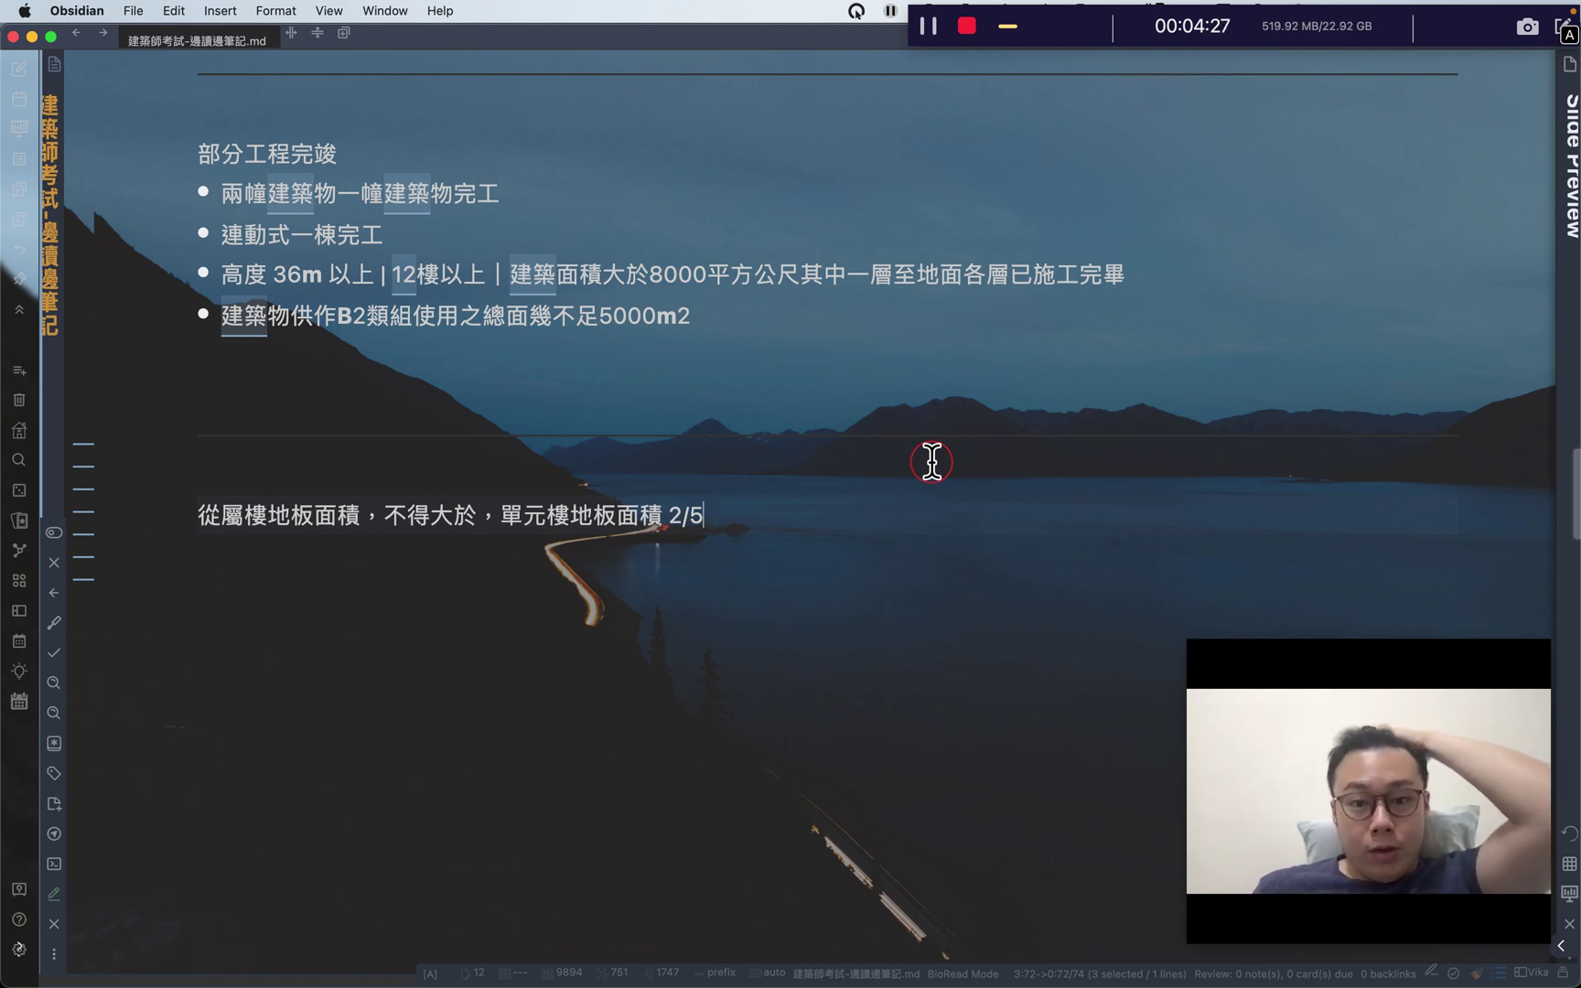
{"action": "left_click", "coordinate": [934, 484]}
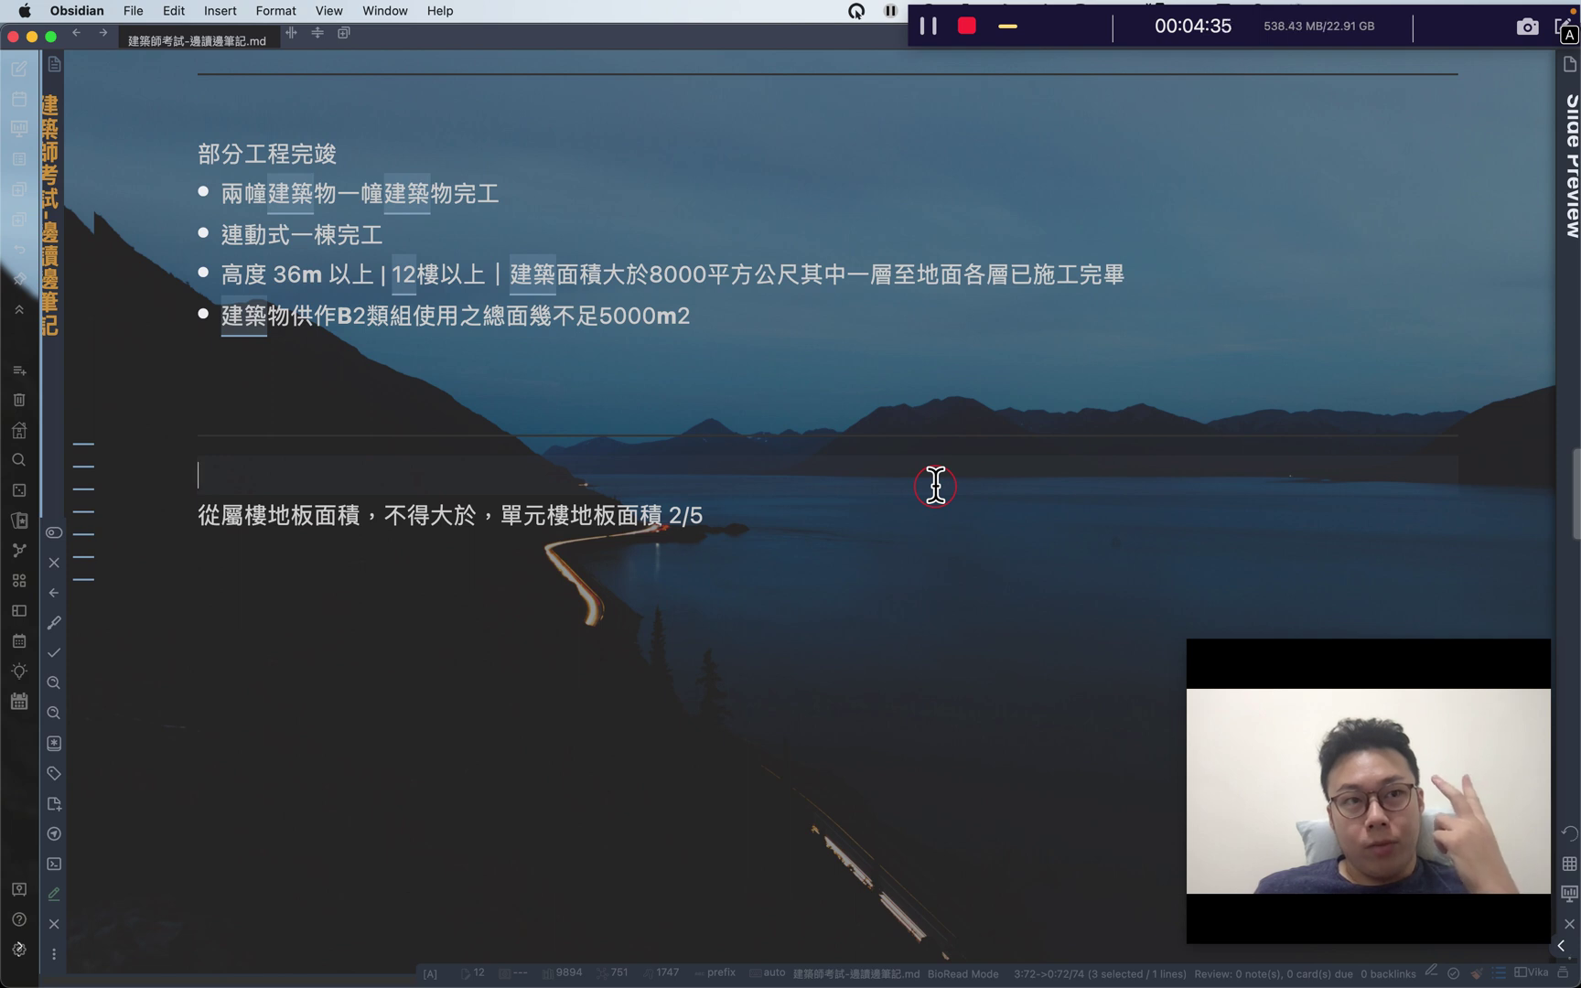
{"action": "left_click", "coordinate": [937, 484]}
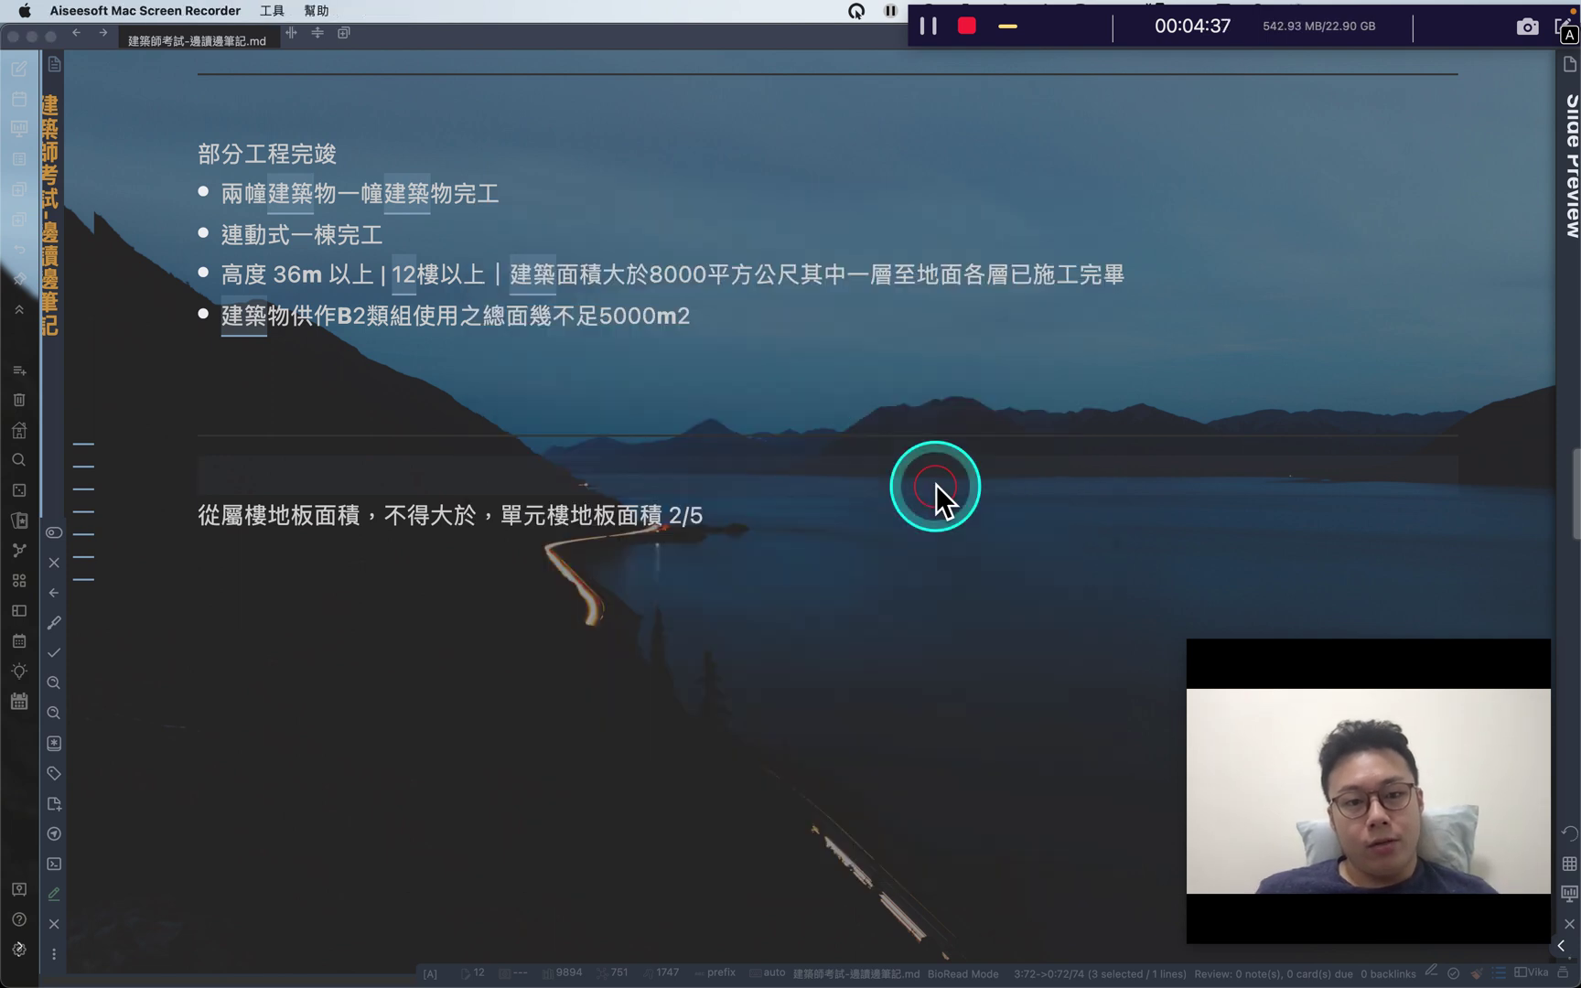